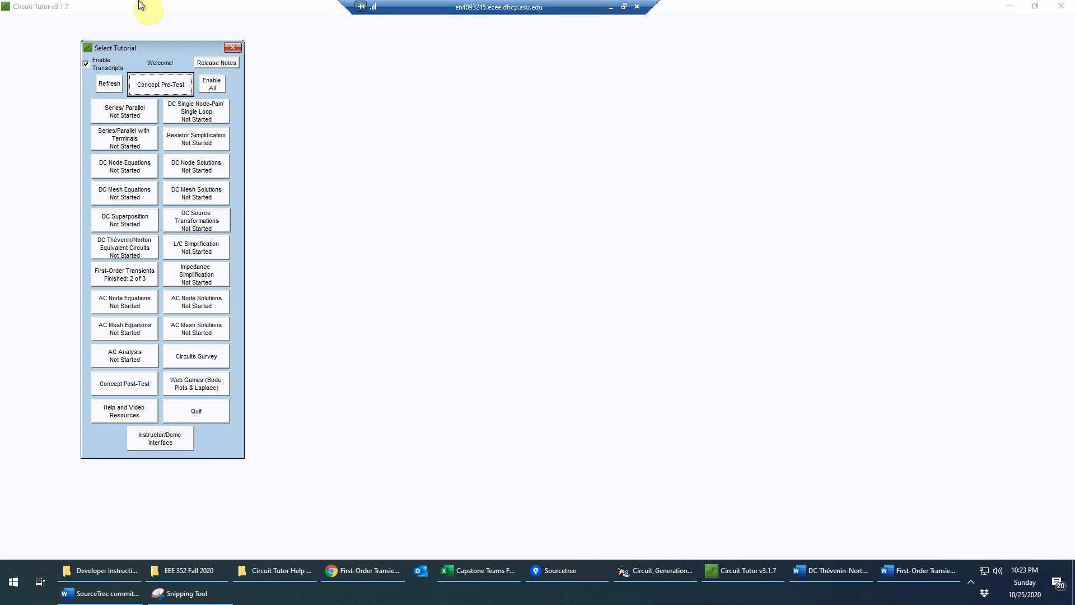
- Open the First-Order Transients exercise, skip its tutorial, and start a random Hard problem
{"action": "left_click", "coordinate": [126, 273]}
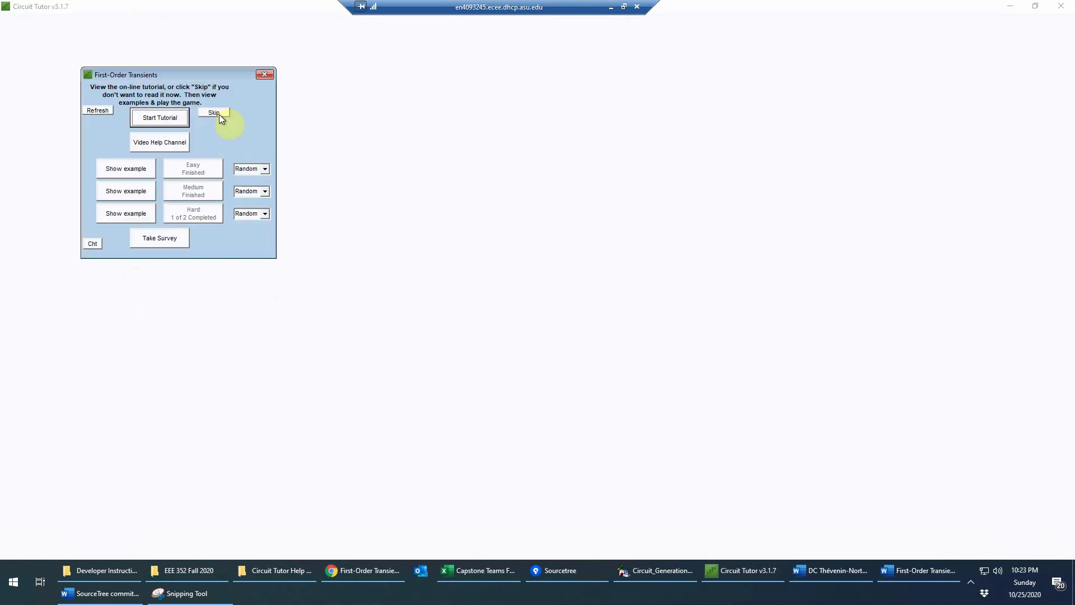
{"action": "left_click", "coordinate": [214, 113]}
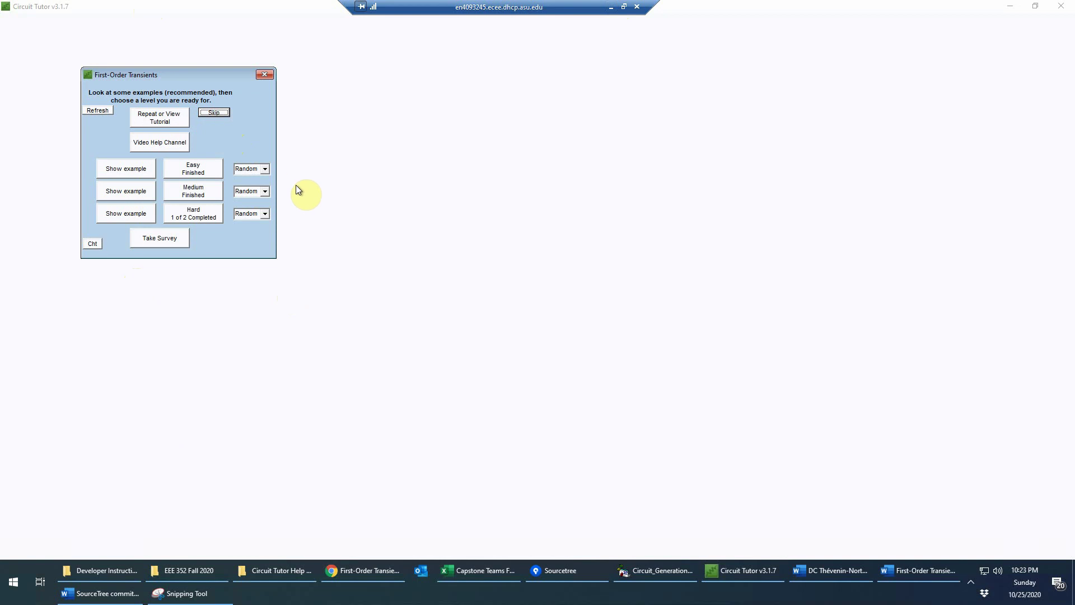
{"action": "left_click", "coordinate": [190, 214]}
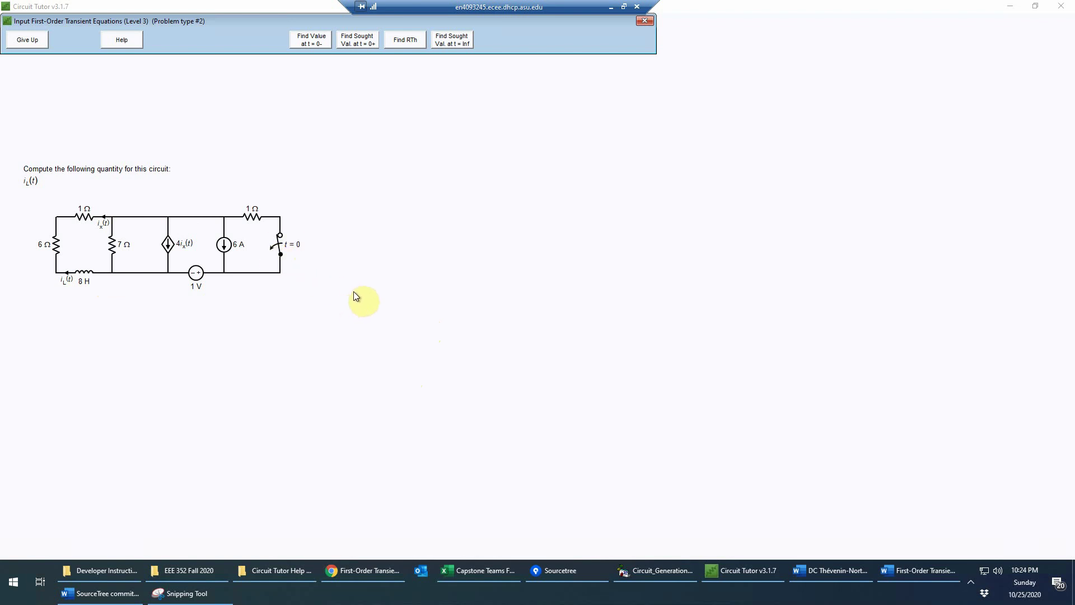
- Start the calculation of the inductor current at t = 0- and open the circuit for reconfiguration
{"action": "left_click", "coordinate": [315, 43]}
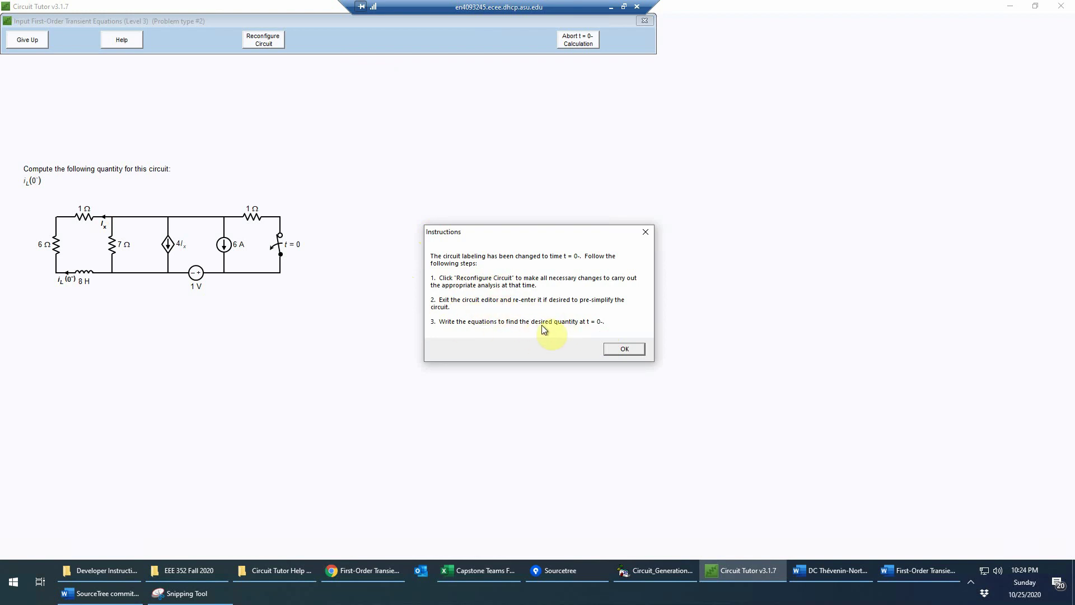
{"action": "left_click", "coordinate": [622, 350]}
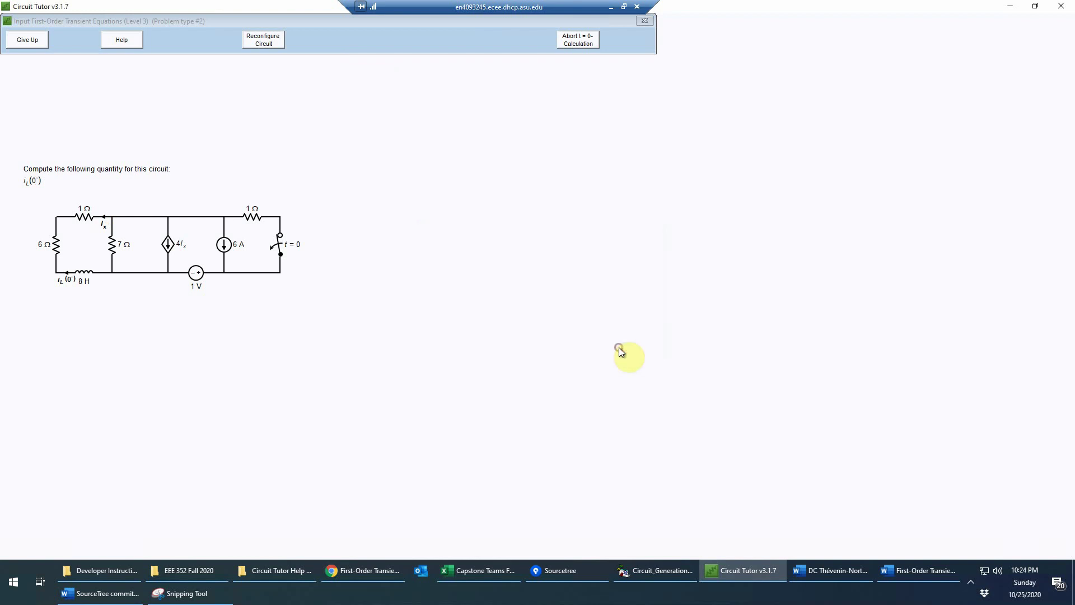
{"action": "left_click", "coordinate": [263, 40]}
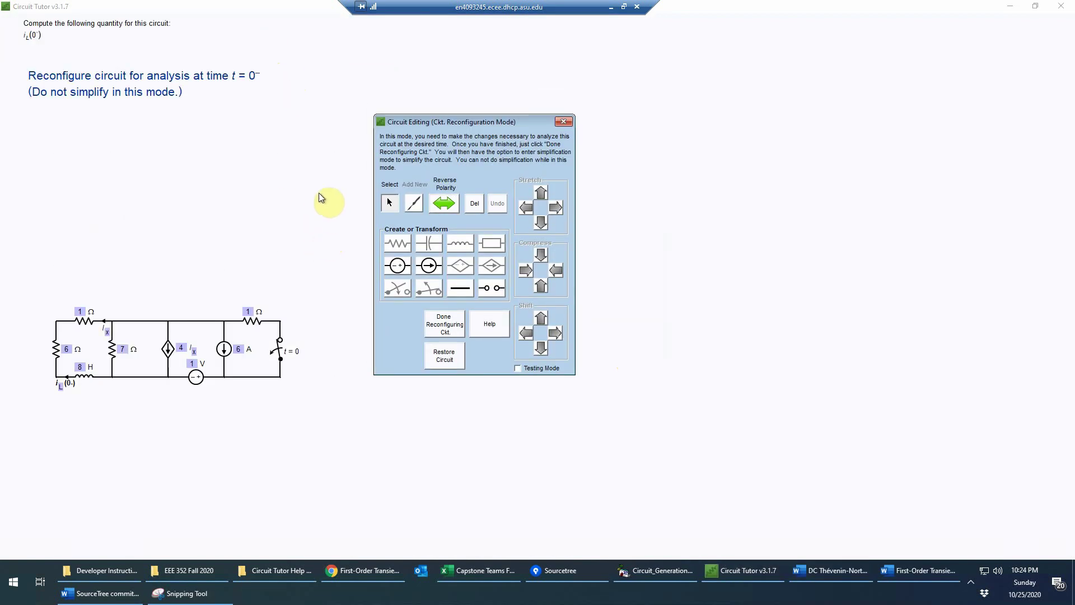
- Replace the switch and the 8 H inductor with short circuits and finish reconfiguring the circuit for t = 0-
{"action": "left_click", "coordinate": [280, 349]}
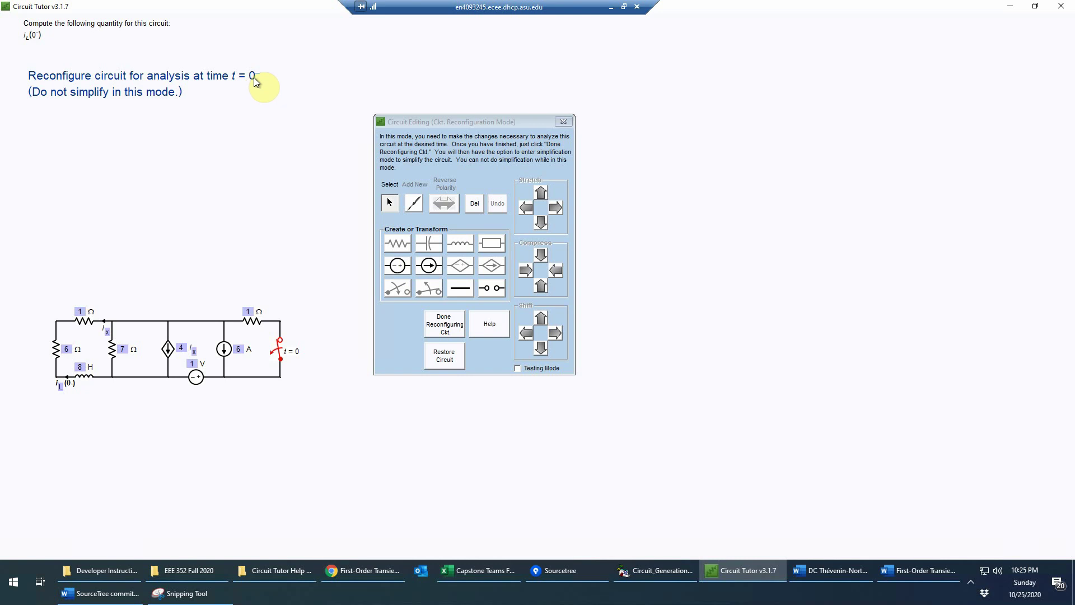
{"action": "left_click", "coordinate": [462, 288]}
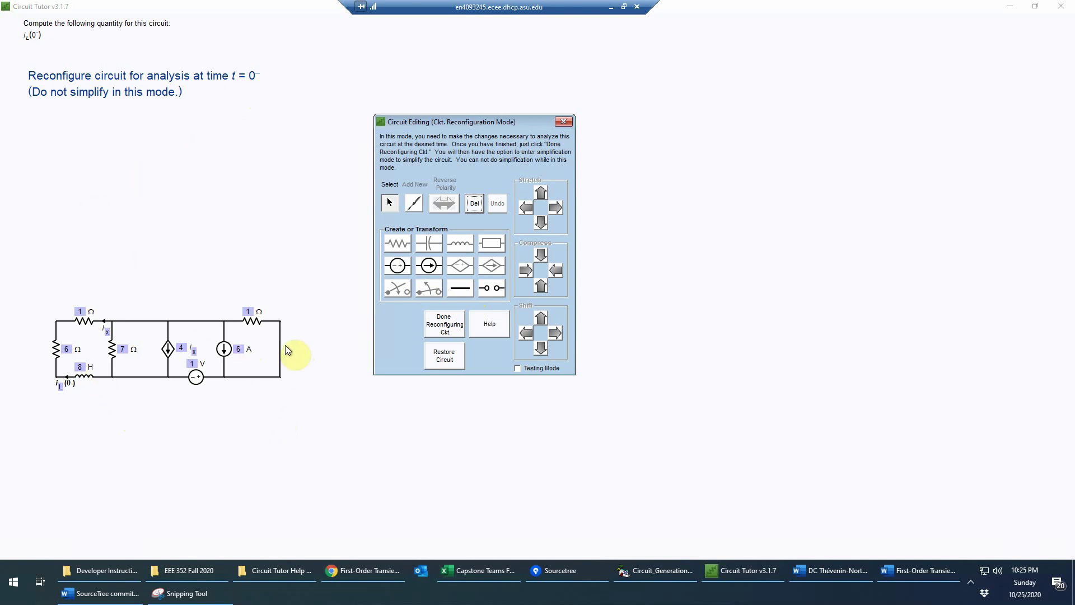
{"action": "left_click", "coordinate": [88, 378]}
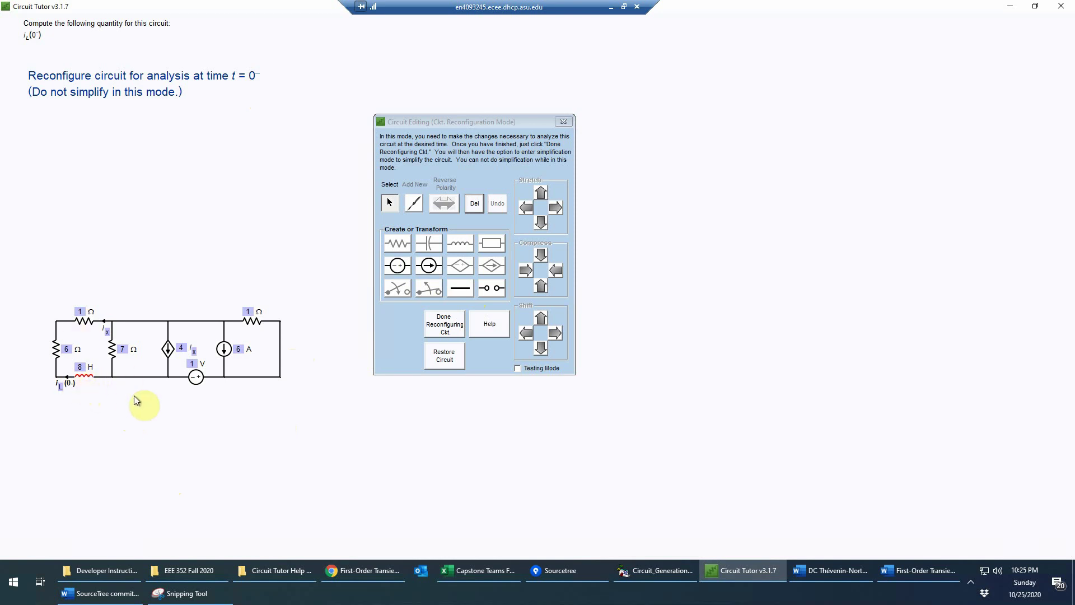
{"action": "left_click", "coordinate": [460, 290]}
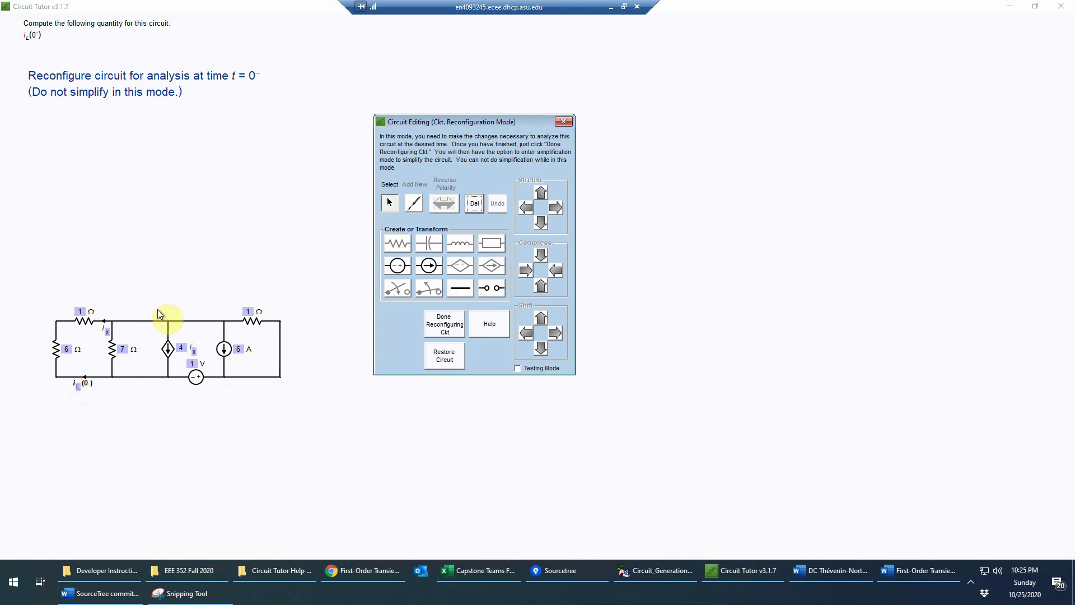
{"action": "left_click", "coordinate": [446, 322]}
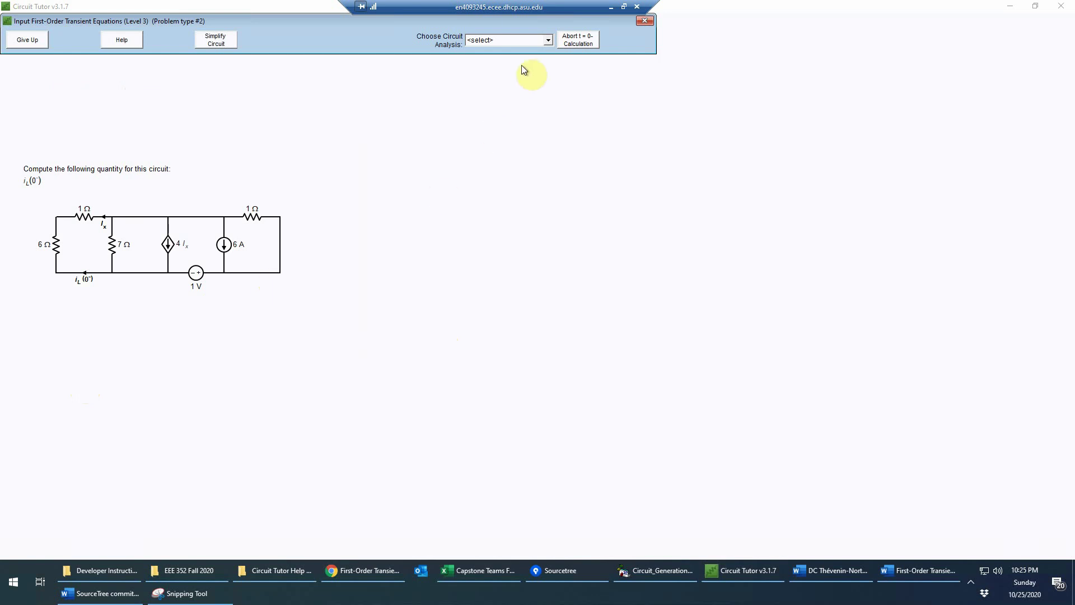
- Enter circuit simplification, combine the series 1 Ω and 6 Ω resistors into the upper 7 Ω resistor with a wire replacing the other, and check the combination
{"action": "left_click", "coordinate": [548, 40]}
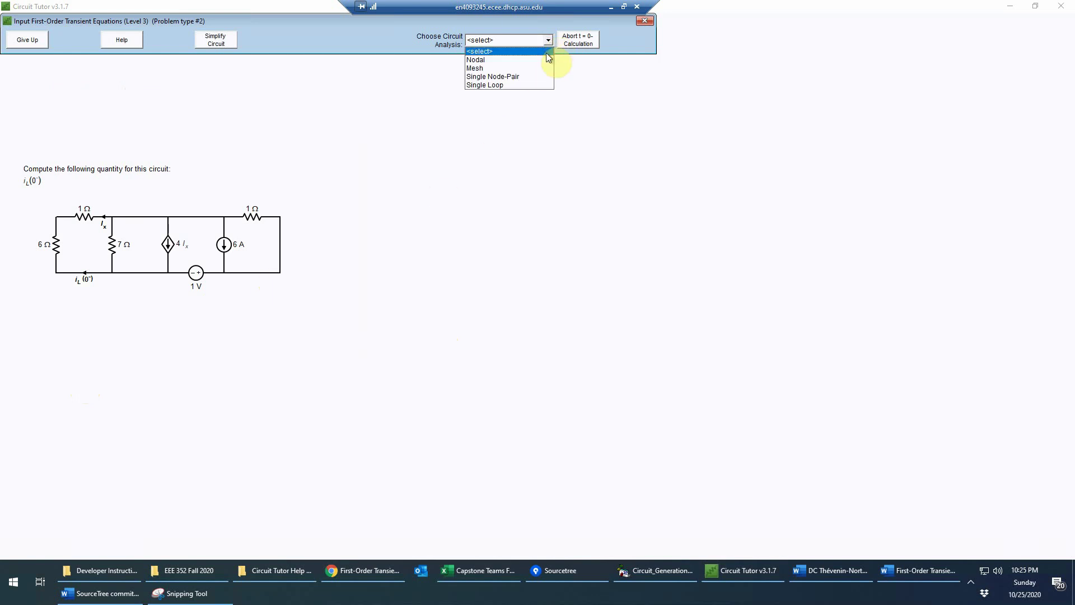
{"action": "left_click", "coordinate": [509, 264]}
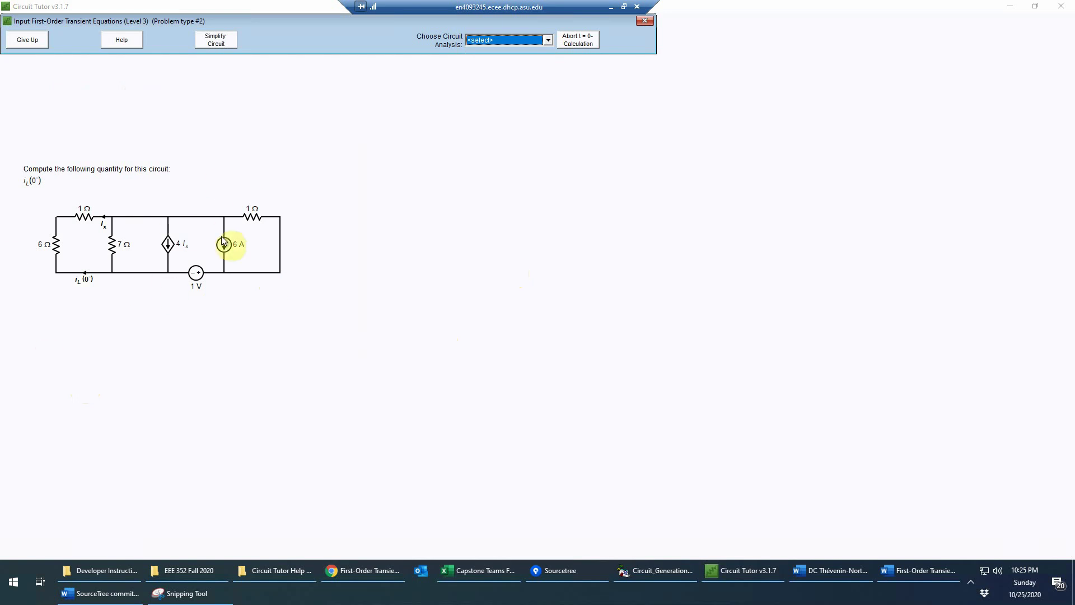
{"action": "left_click", "coordinate": [225, 44]}
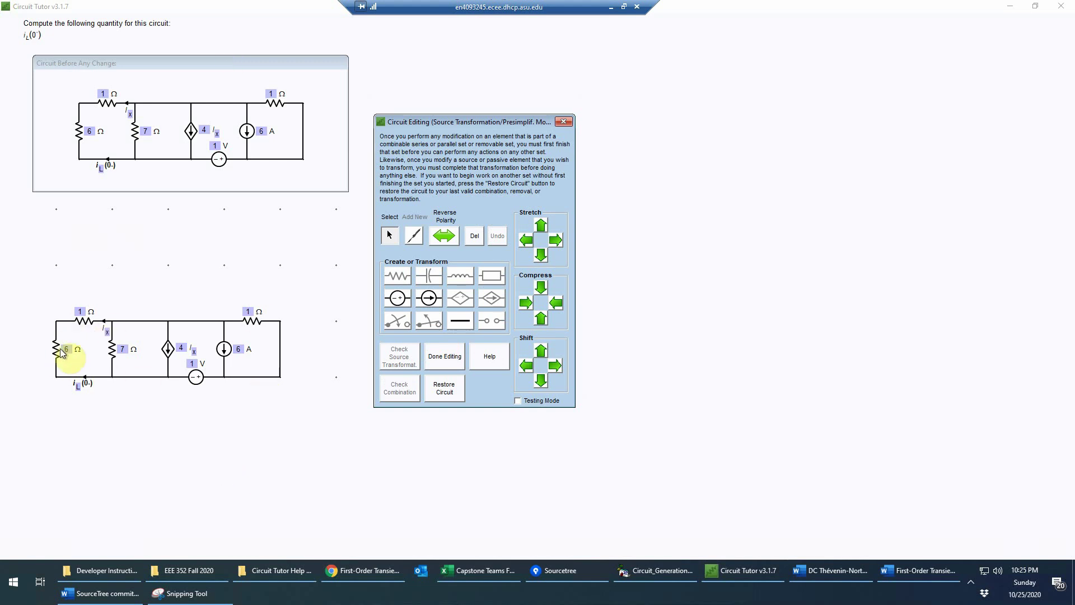
{"action": "left_click", "coordinate": [83, 312]}
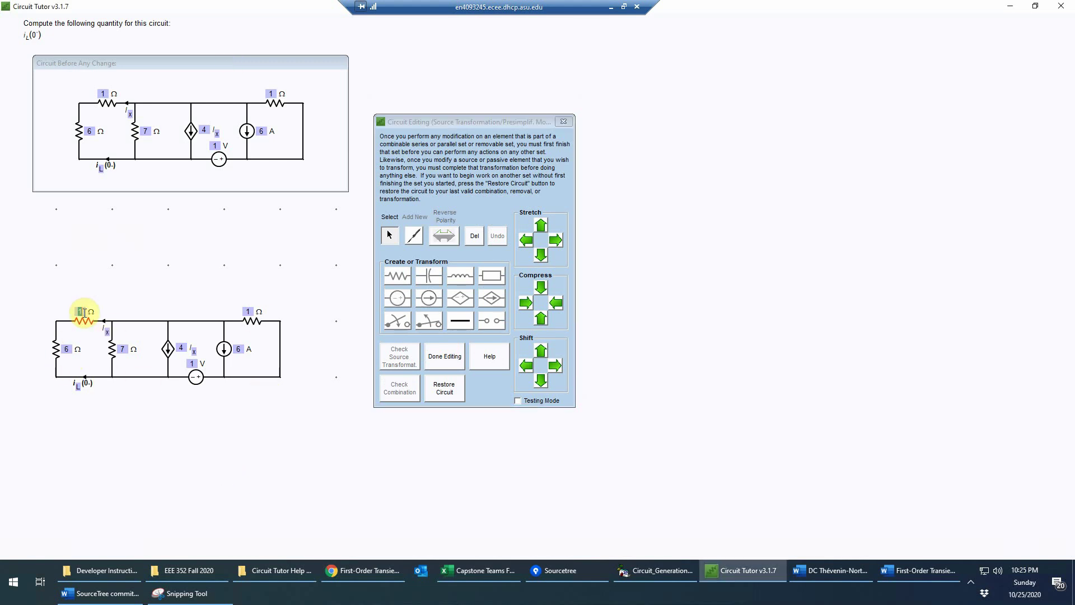
{"action": "type", "text": "7"}
{"action": "left_click", "coordinate": [56, 350]}
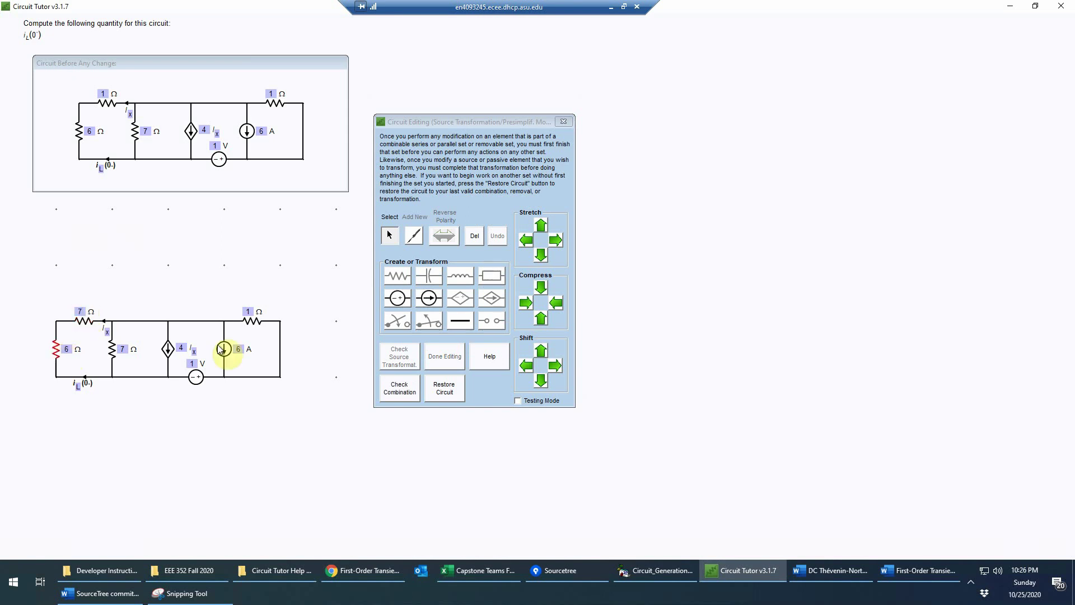
{"action": "left_click", "coordinate": [458, 322]}
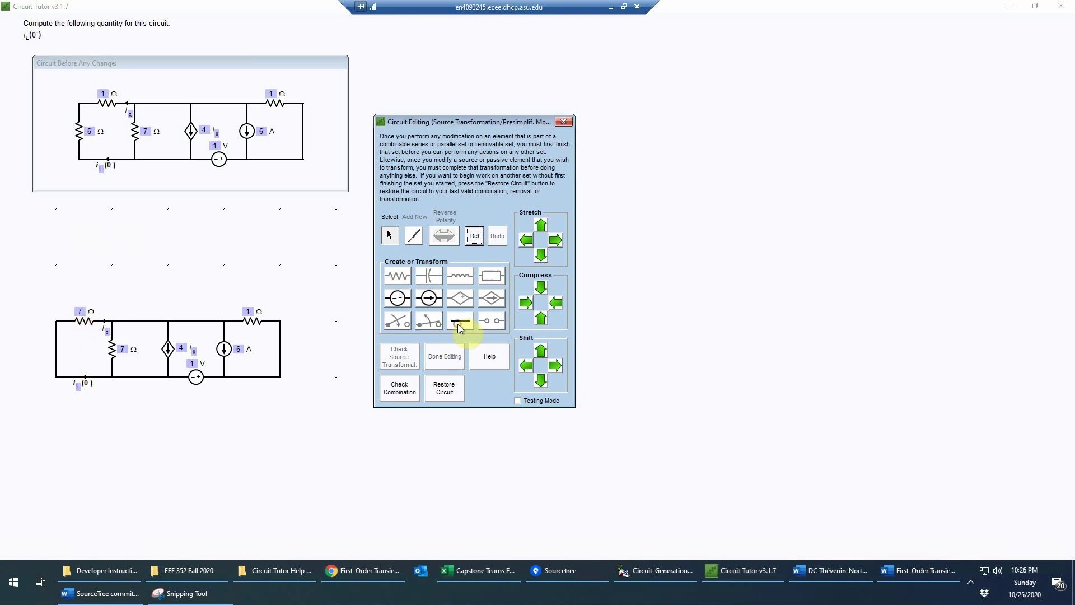
{"action": "left_click", "coordinate": [402, 391]}
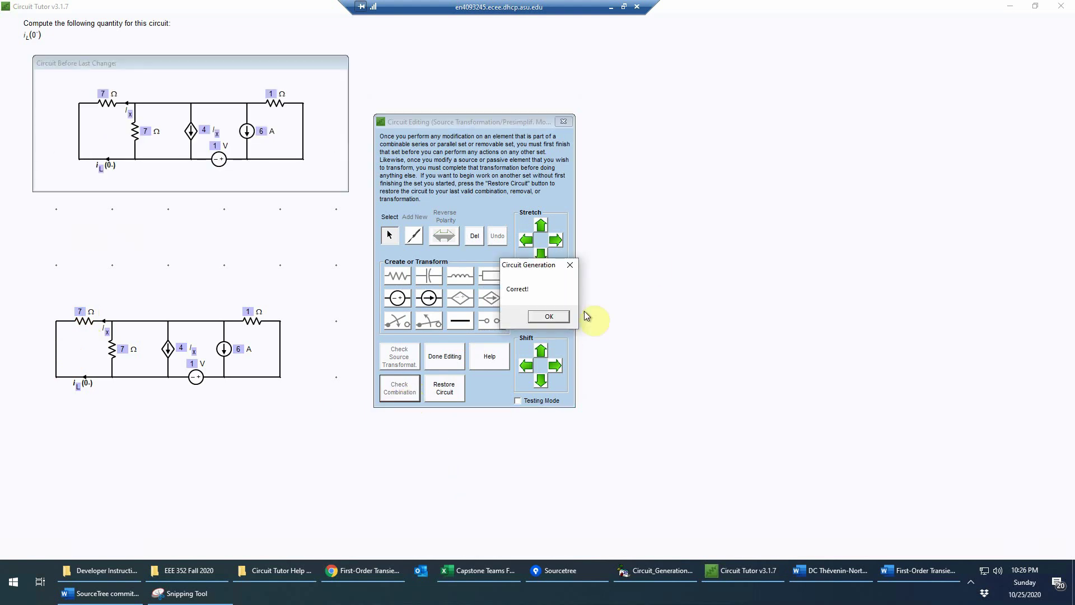
{"action": "left_click", "coordinate": [549, 316]}
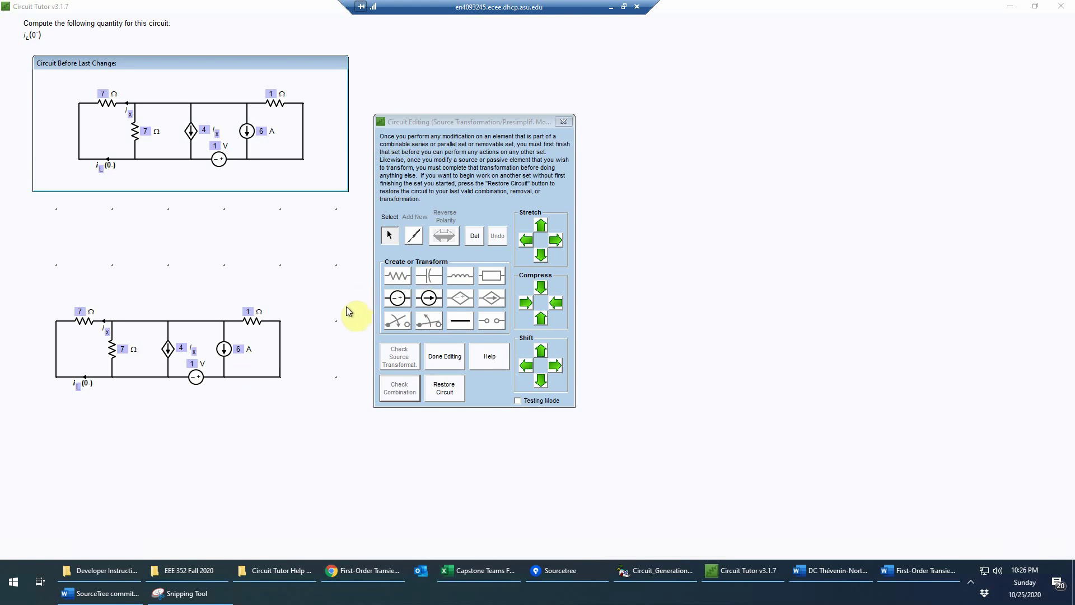
- Transform the 6 A current source into a voltage source and set its value to 6 V
{"action": "left_click", "coordinate": [473, 124]}
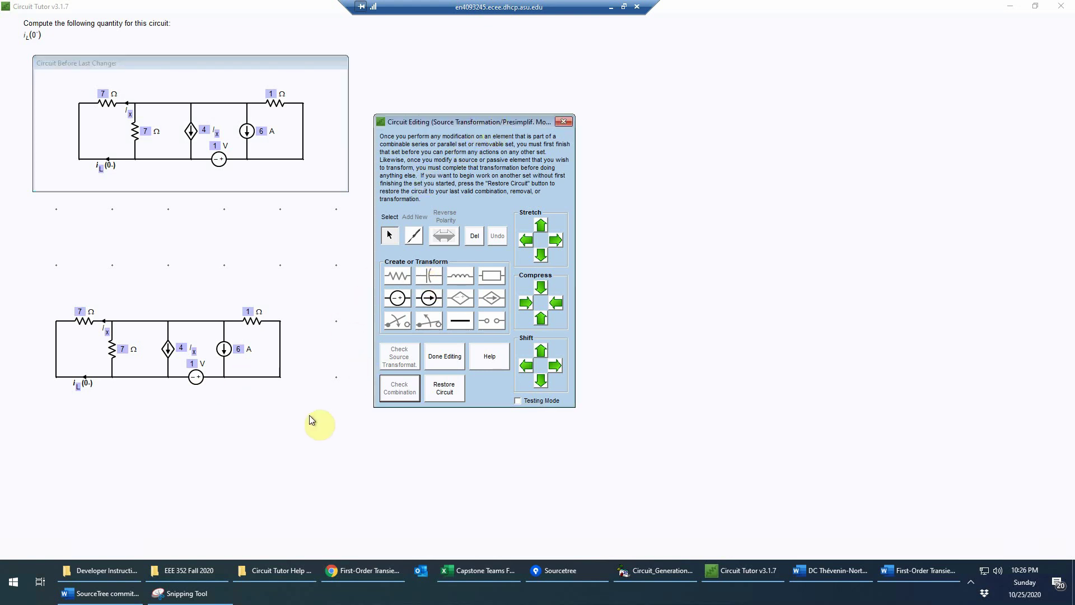
{"action": "left_click", "coordinate": [225, 351]}
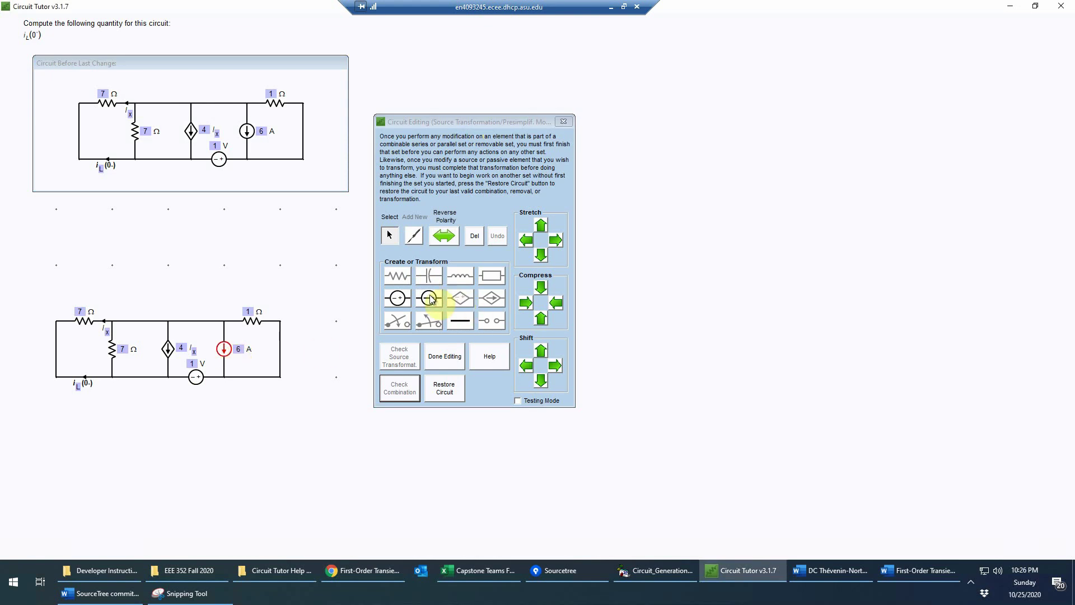
{"action": "left_click", "coordinate": [399, 298]}
{"action": "left_click", "coordinate": [238, 349]}
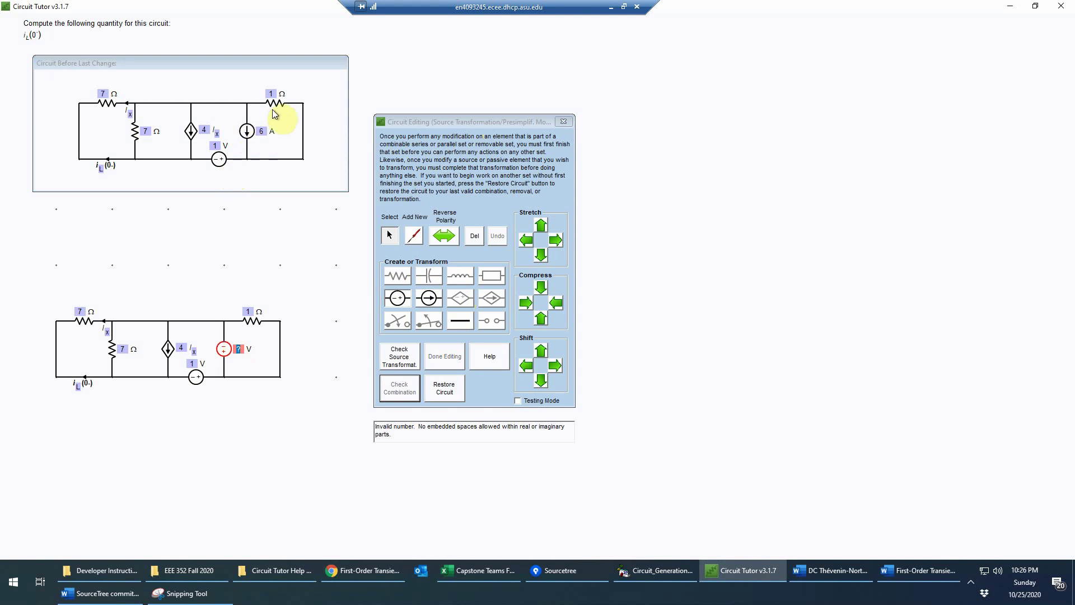
{"action": "type", "text": "6"}
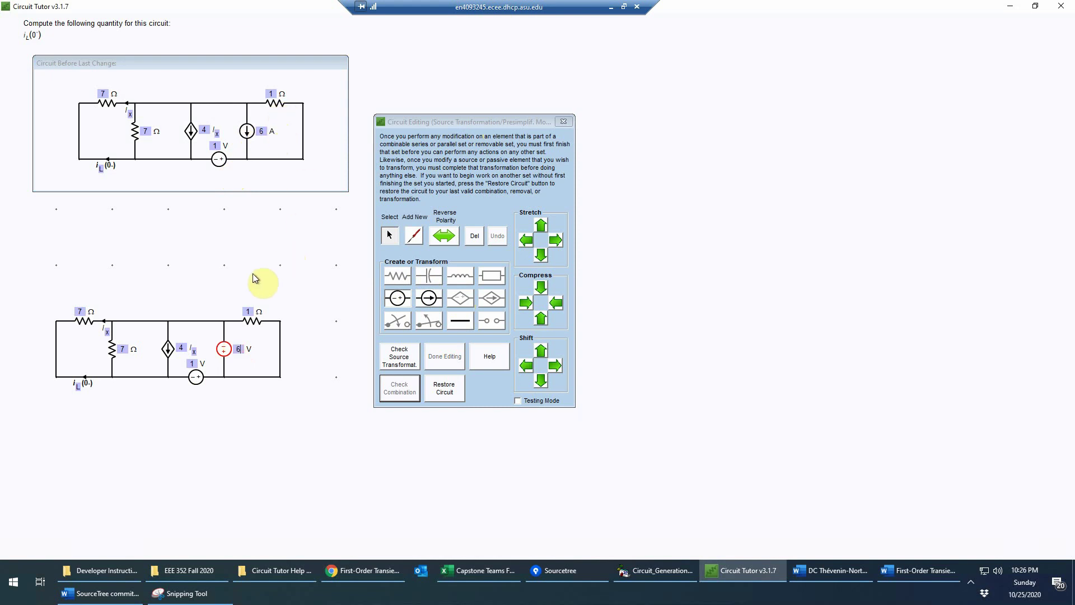
- Move the 1 Ω resistor in series with the 6 V source, delete the leftover outer wires, and check the source transformation
{"action": "left_click", "coordinate": [215, 322]}
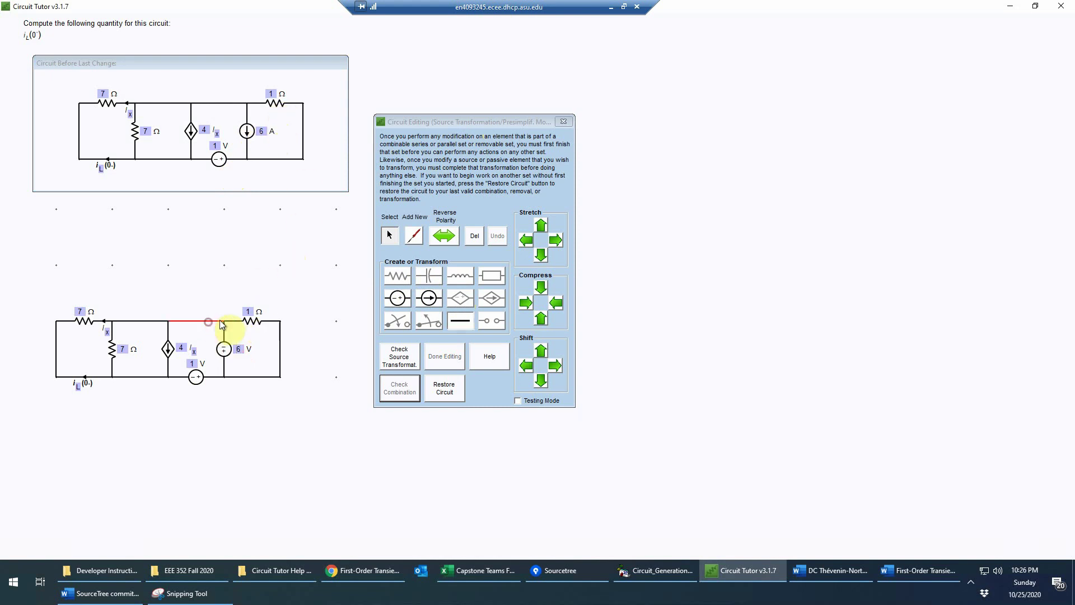
{"action": "left_click_drag", "start_coordinate": [254, 322], "coordinate": [197, 325]}
{"action": "left_click", "coordinate": [280, 345]}
{"action": "key", "text": "Delete"}
{"action": "left_click", "coordinate": [264, 376]}
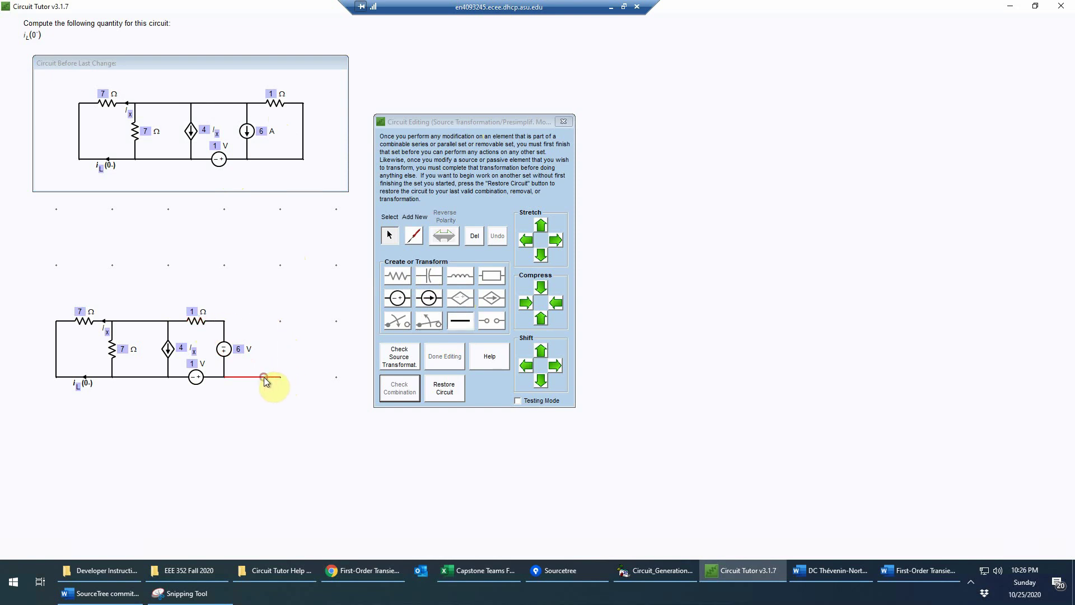
{"action": "key", "text": "Delete"}
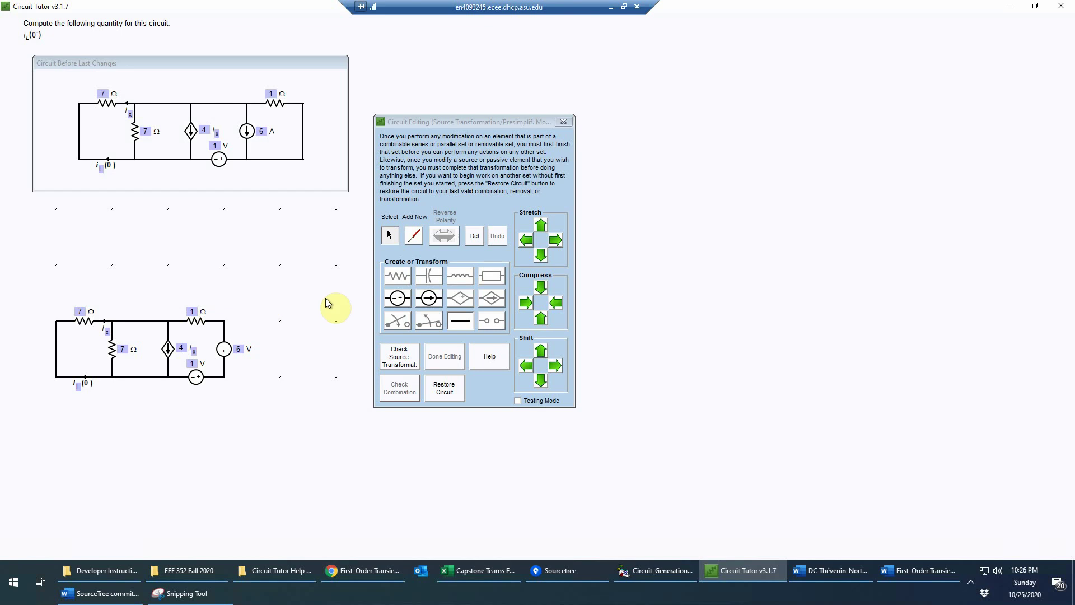
{"action": "left_click", "coordinate": [409, 365]}
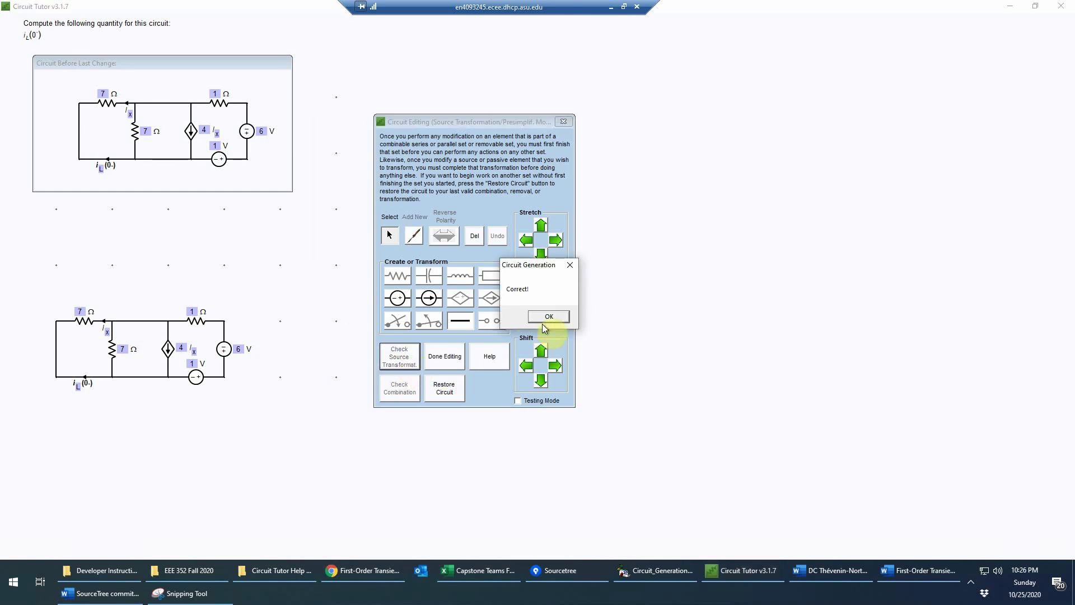
{"action": "left_click", "coordinate": [549, 316]}
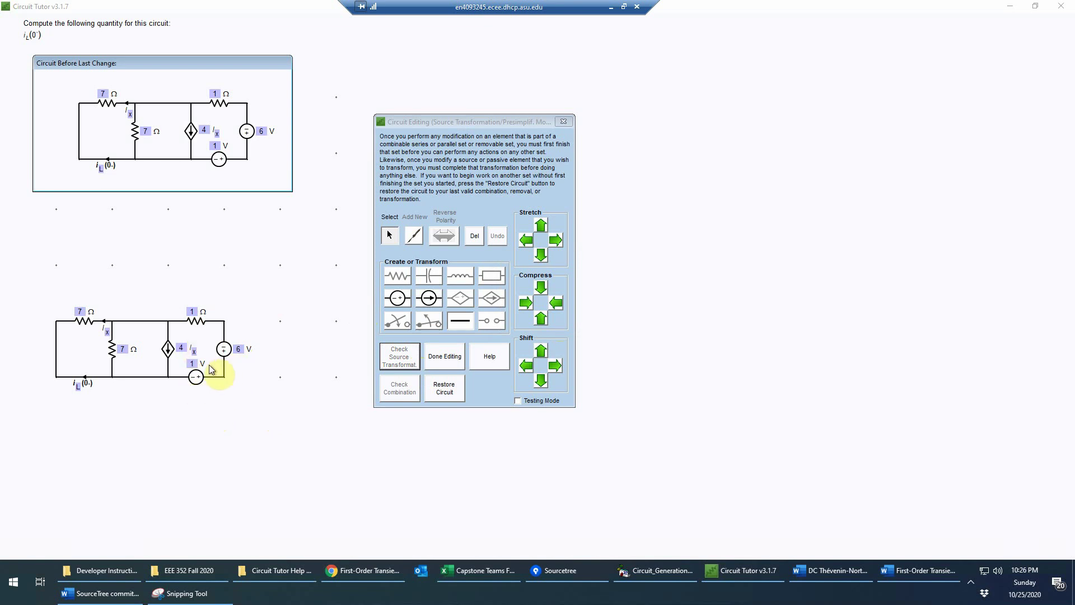
- Combine the series voltage sources by setting the 6 V source to 5 V, replacing the 1 V source with a wire, and checking the combination
{"action": "left_click", "coordinate": [225, 353]}
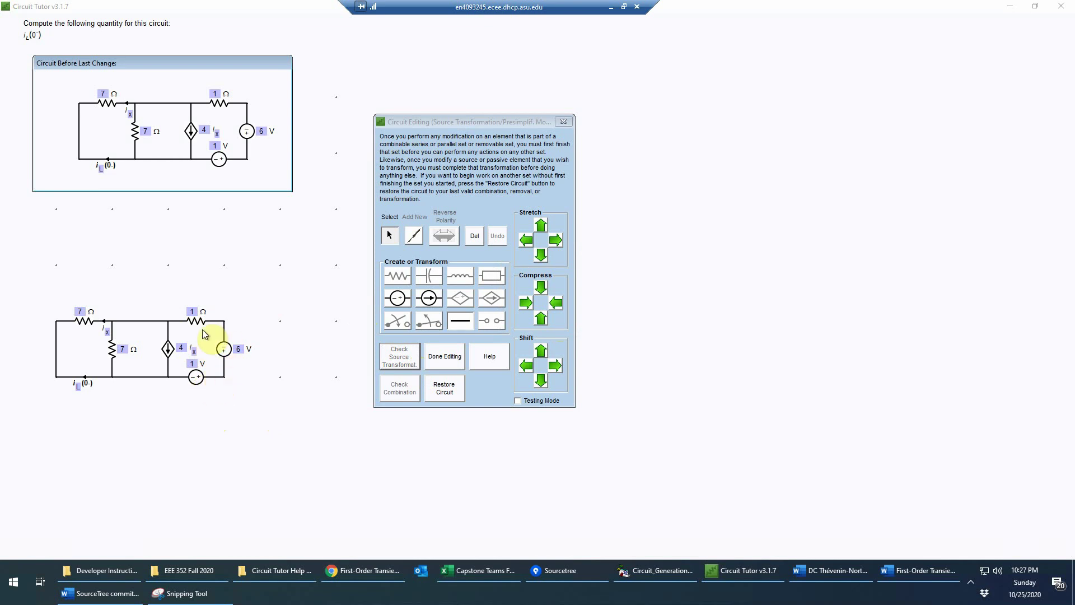
{"action": "left_click", "coordinate": [241, 350]}
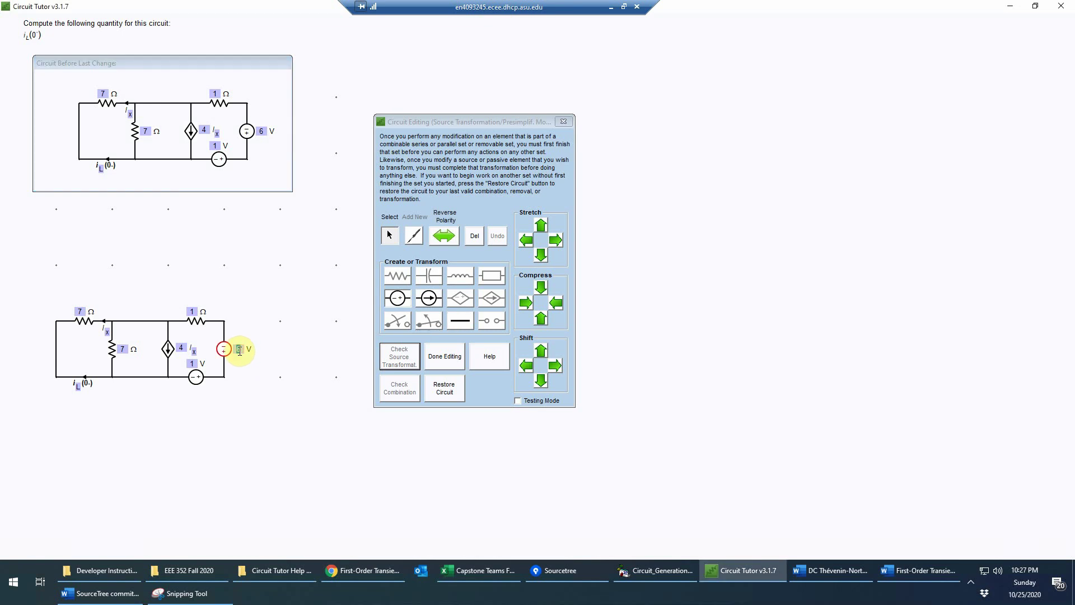
{"action": "type", "text": "5"}
{"action": "left_click", "coordinate": [199, 377]}
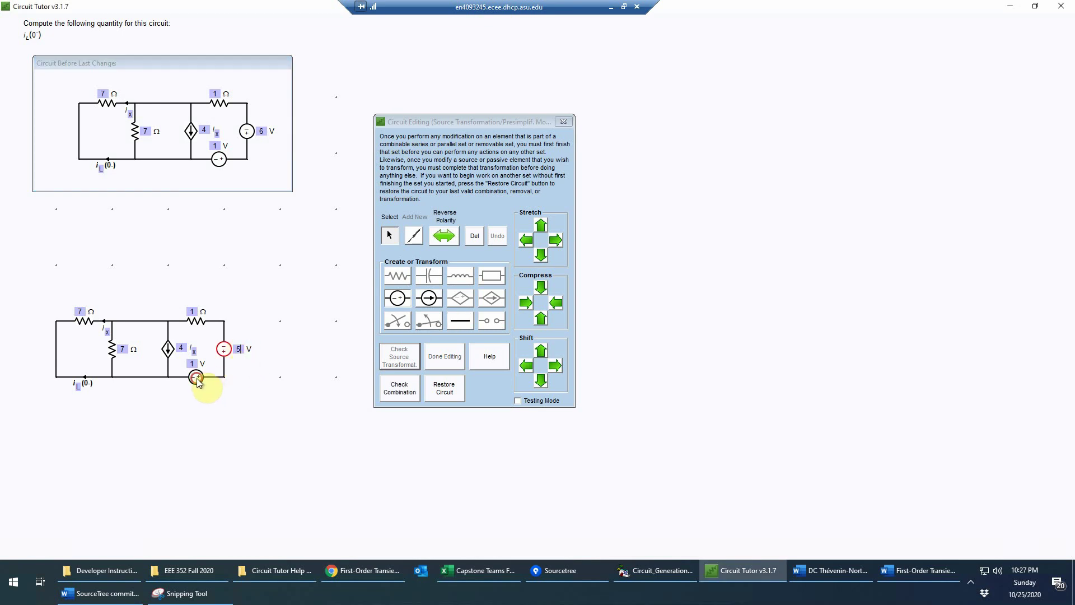
{"action": "left_click", "coordinate": [463, 327]}
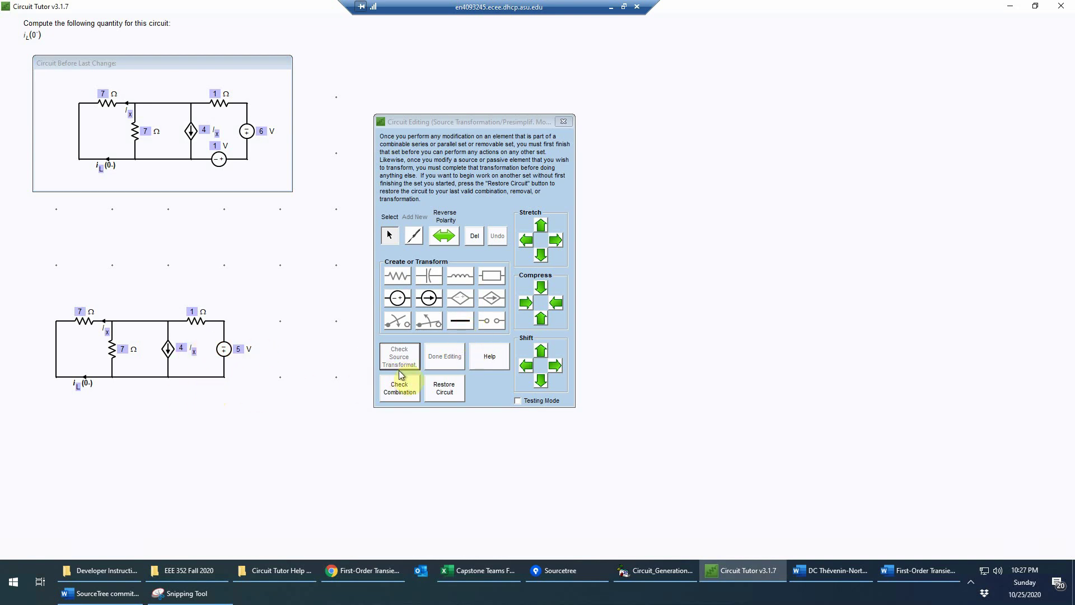
{"action": "left_click", "coordinate": [399, 388]}
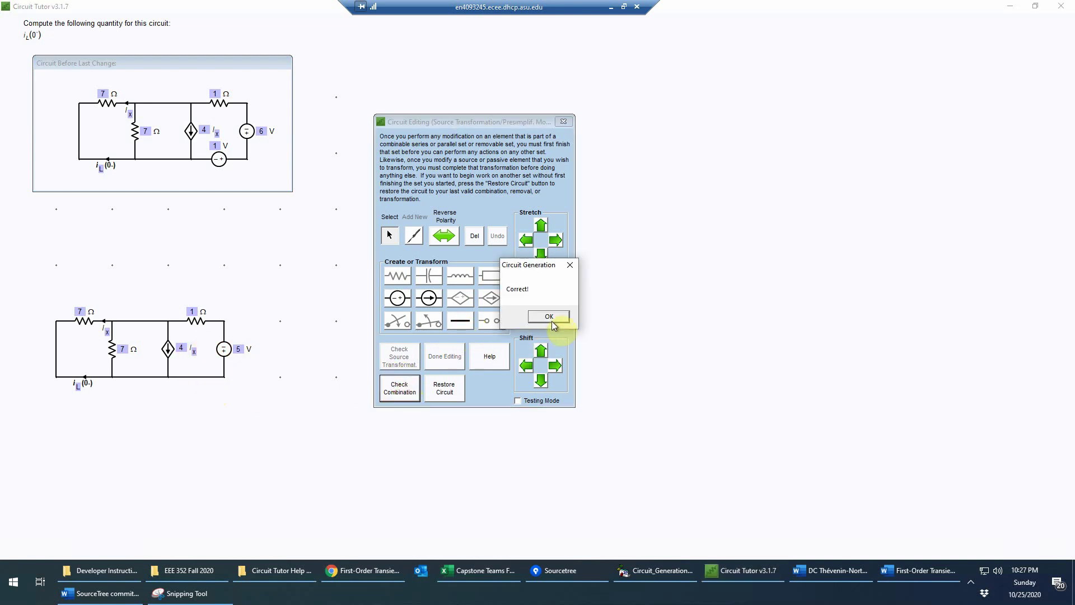
{"action": "left_click", "coordinate": [553, 316]}
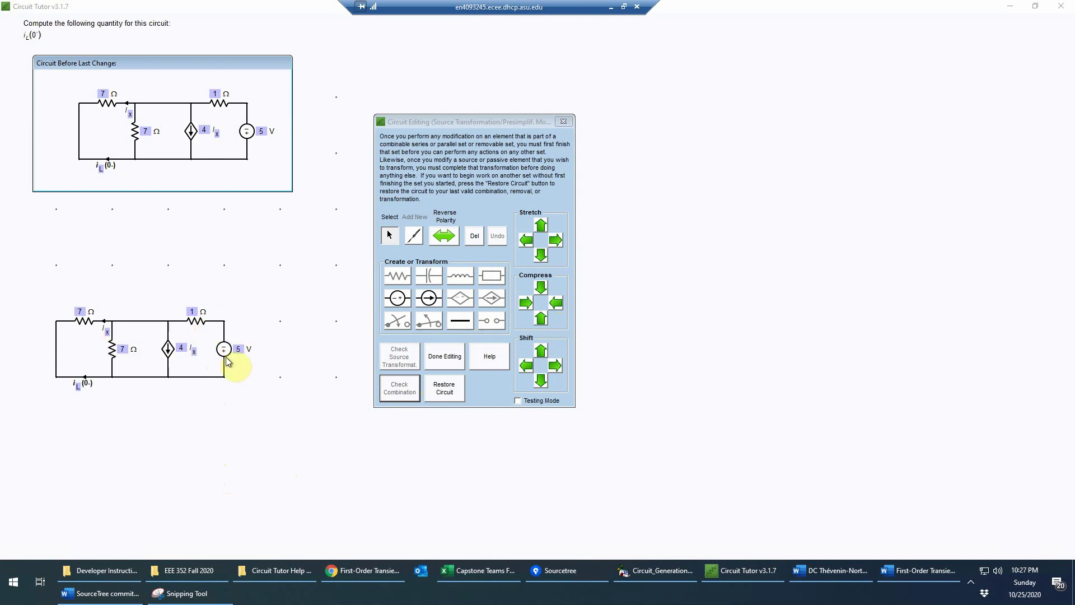
- Move the 5 V source one column outward and transform it into a downward 5 A current source
{"action": "left_click_drag", "start_coordinate": [223, 350], "coordinate": [277, 349]}
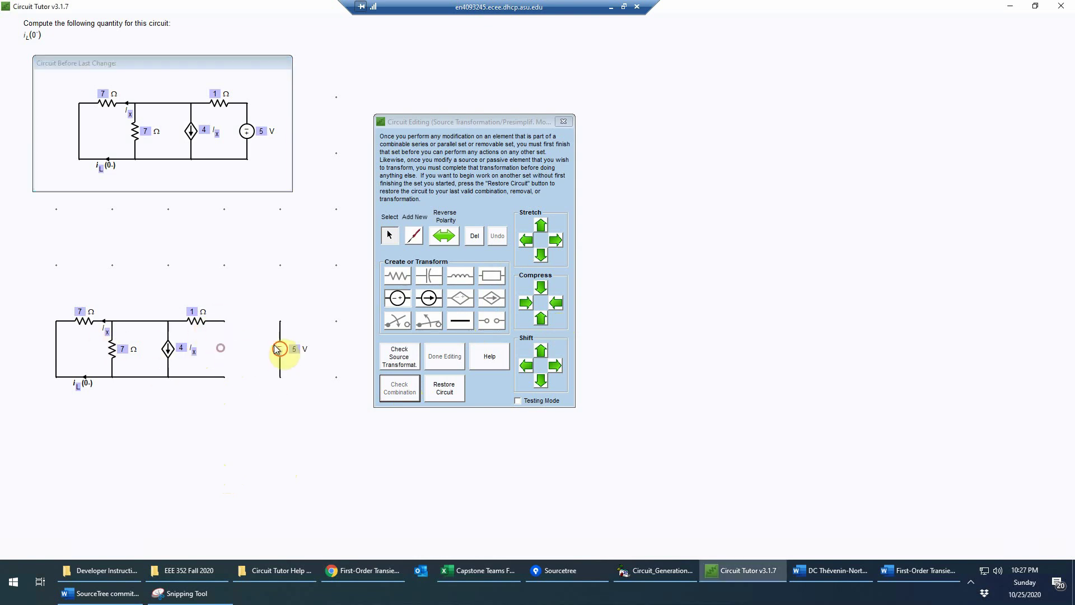
{"action": "left_click", "coordinate": [429, 298]}
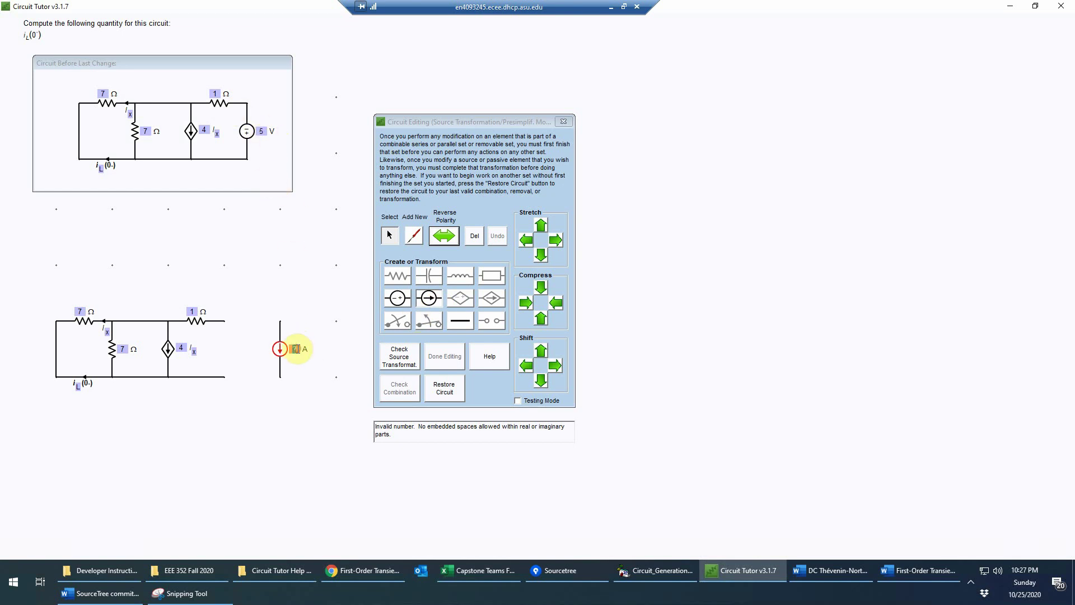
{"action": "type", "text": "5"}
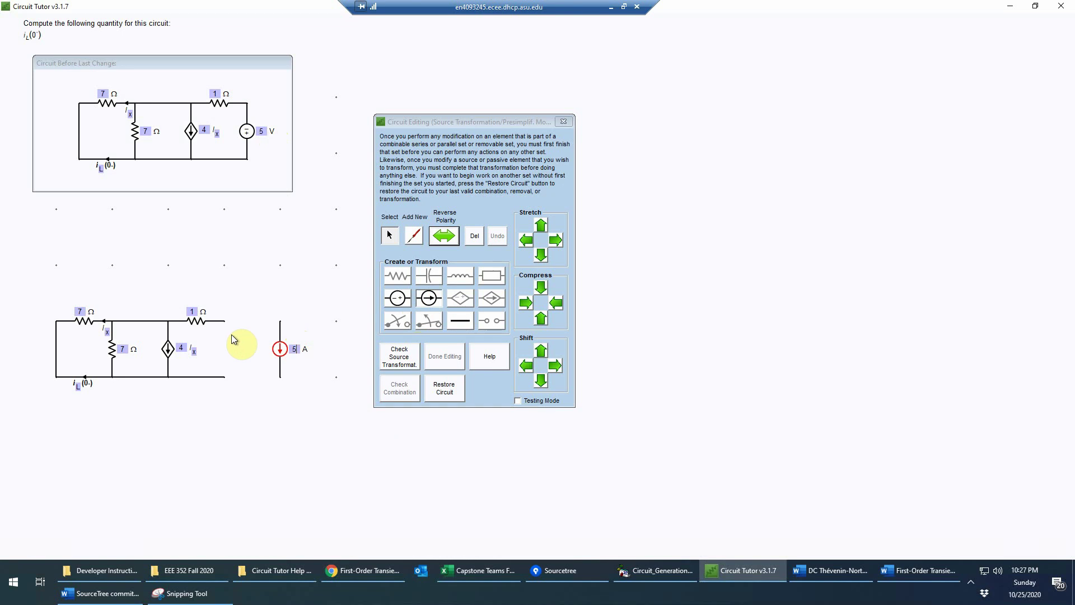
- Place the 1 Ω resistor in parallel with the 5 A source, wire the top connection between them, and check the source transformation
{"action": "left_click_drag", "start_coordinate": [200, 323], "coordinate": [229, 355]}
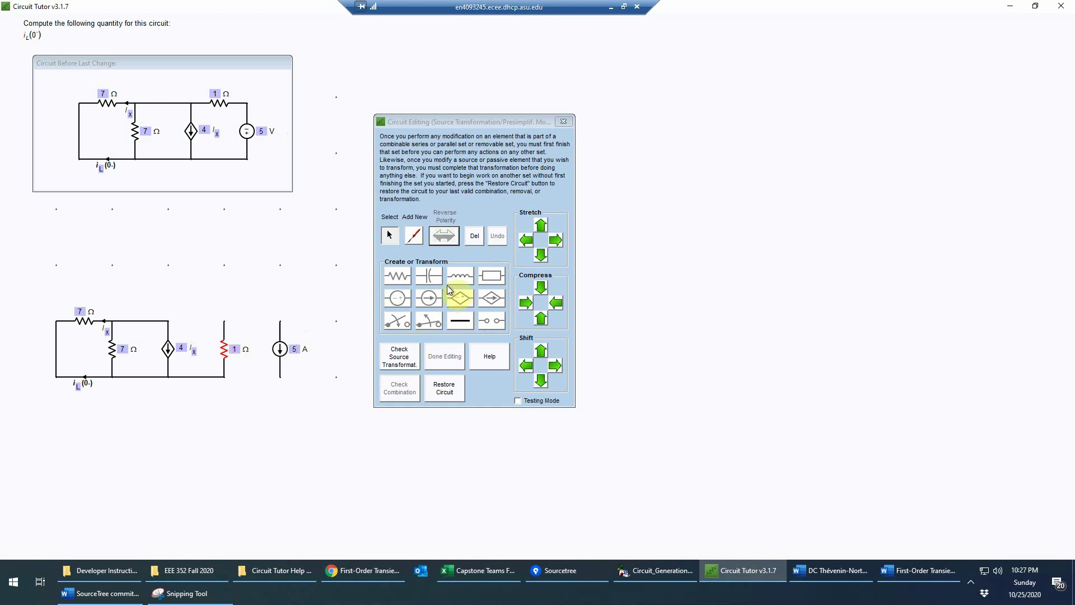
{"action": "left_click", "coordinate": [413, 235]}
{"action": "left_click", "coordinate": [249, 320]}
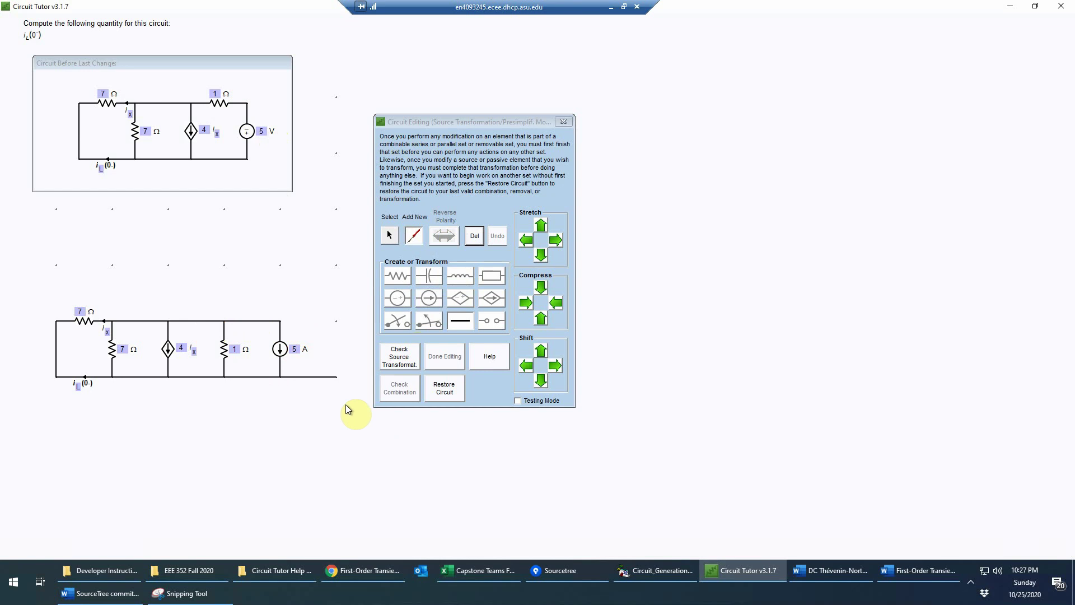
{"action": "left_click", "coordinate": [401, 362]}
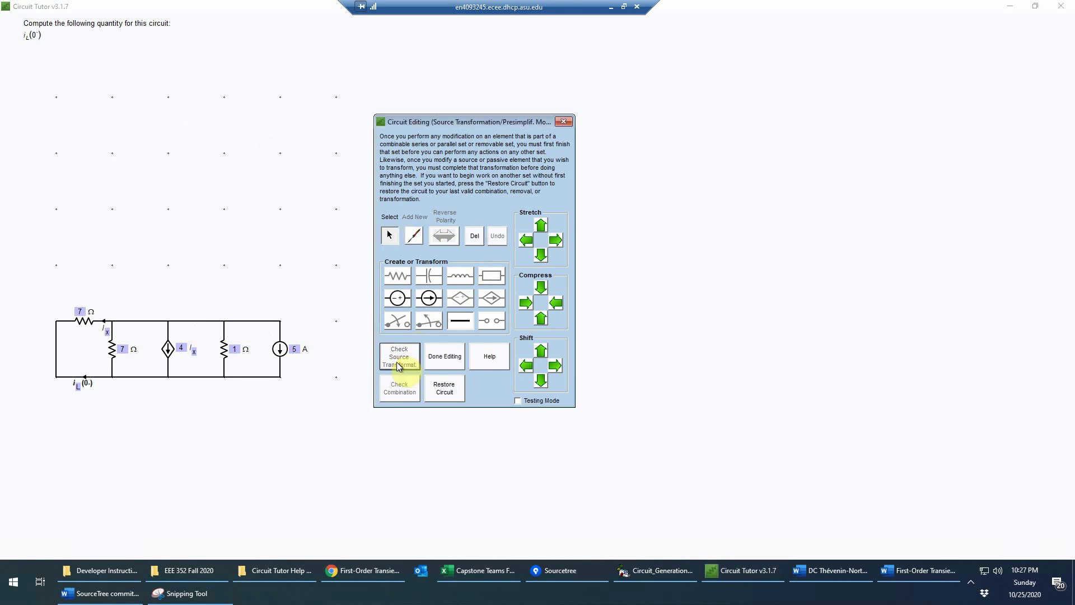
{"action": "left_click", "coordinate": [549, 316]}
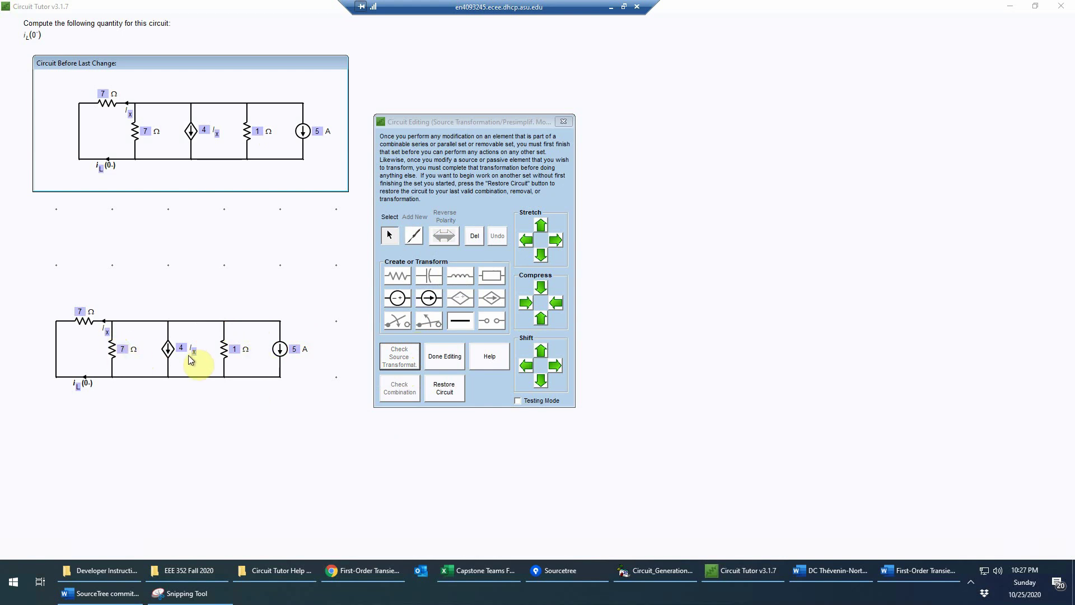
- Combine the parallel 7 Ω and 1 Ω resistors by setting the 7 Ω one to 0.875 Ω, deleting the 1 Ω one, and checking the combination
{"action": "left_click", "coordinate": [123, 350]}
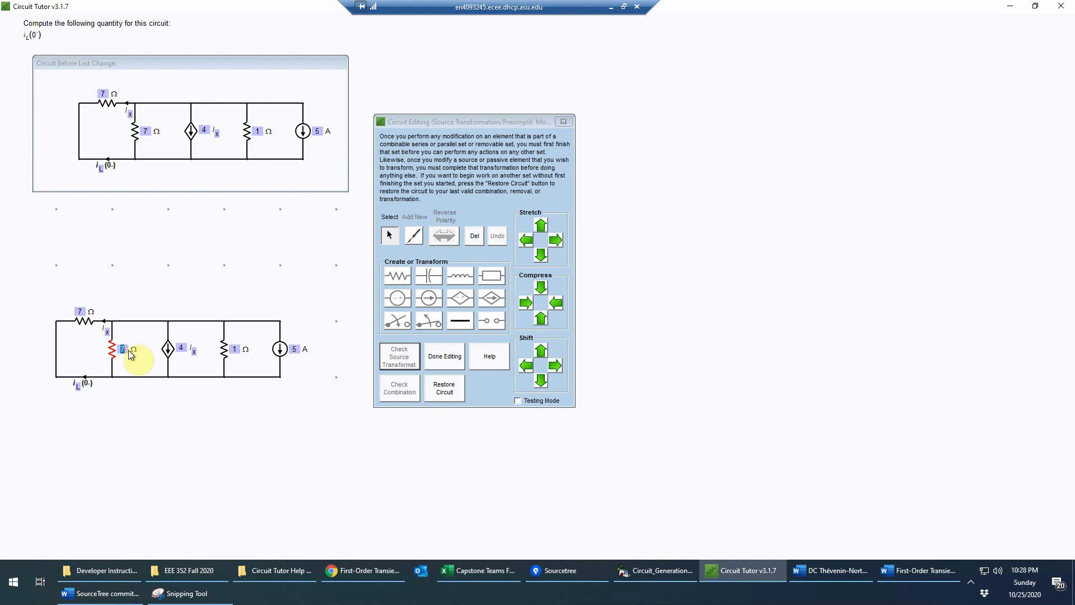
{"action": "type", "text": "0.875"}
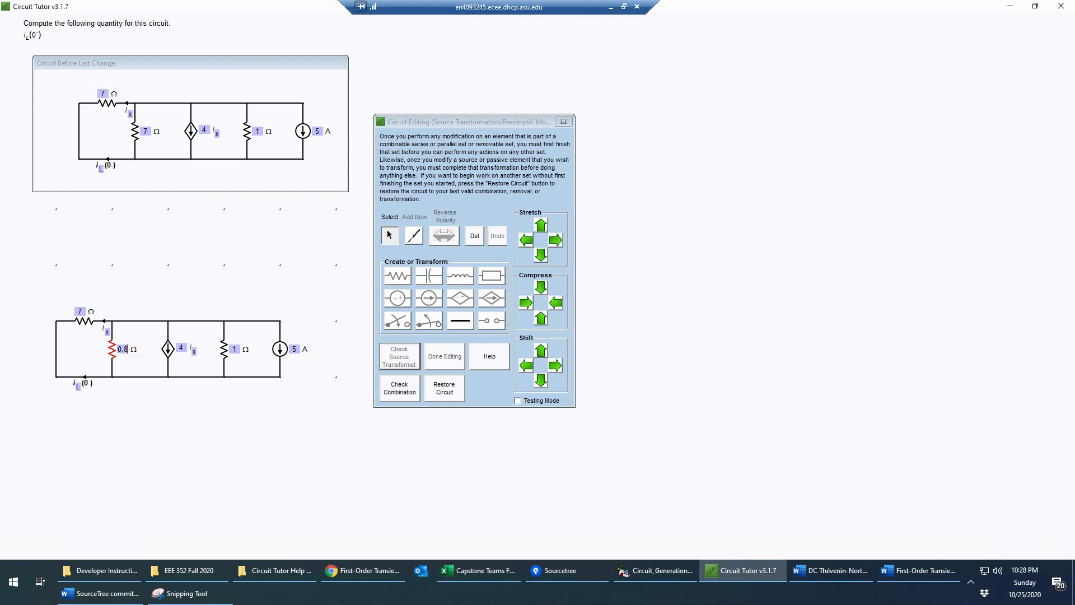
{"action": "left_click", "coordinate": [225, 352]}
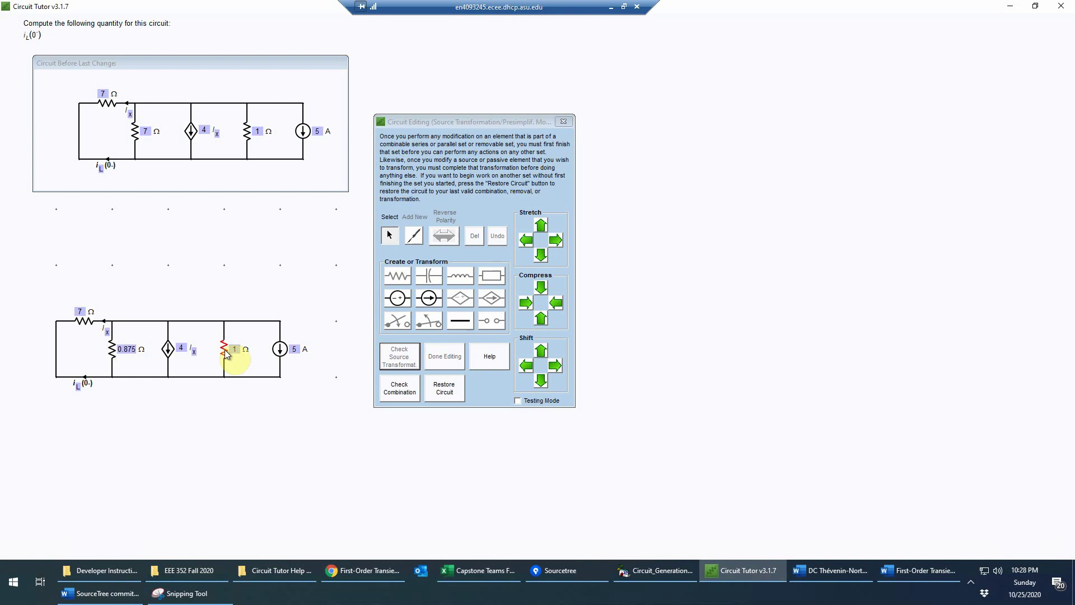
{"action": "left_click", "coordinate": [391, 395]}
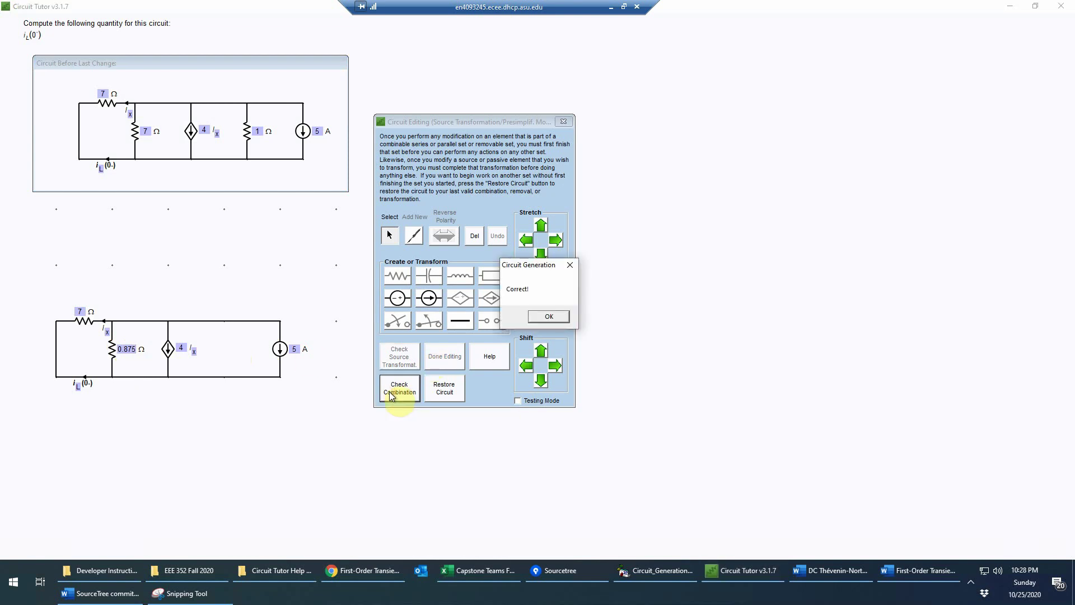
{"action": "left_click", "coordinate": [542, 316]}
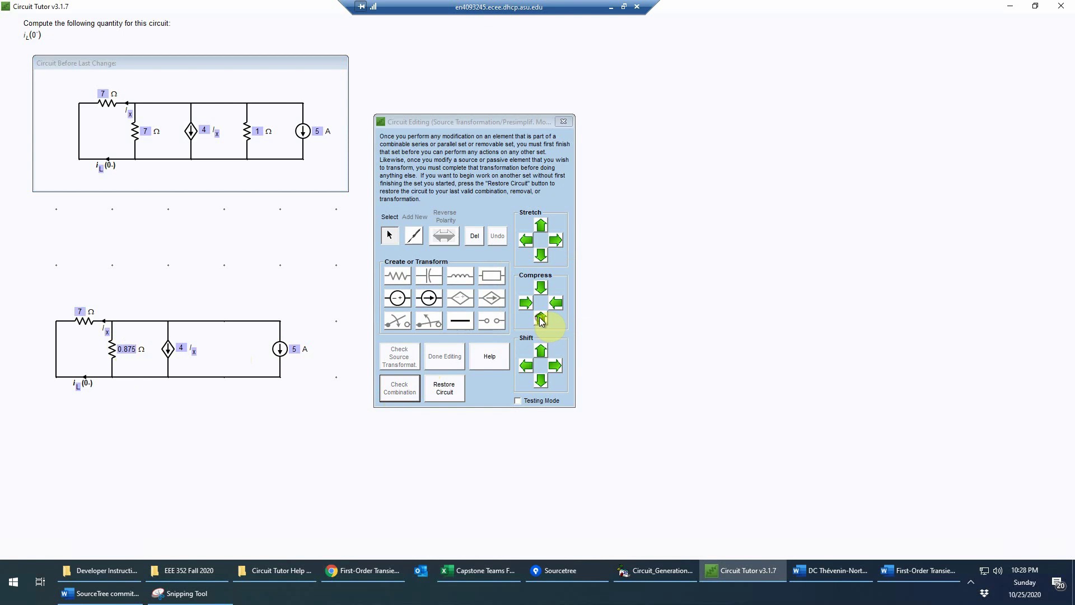
- Bring the 5 A source one column closer to the dependent source, clear the leftover wires, and finish circuit editing
{"action": "left_click", "coordinate": [236, 386]}
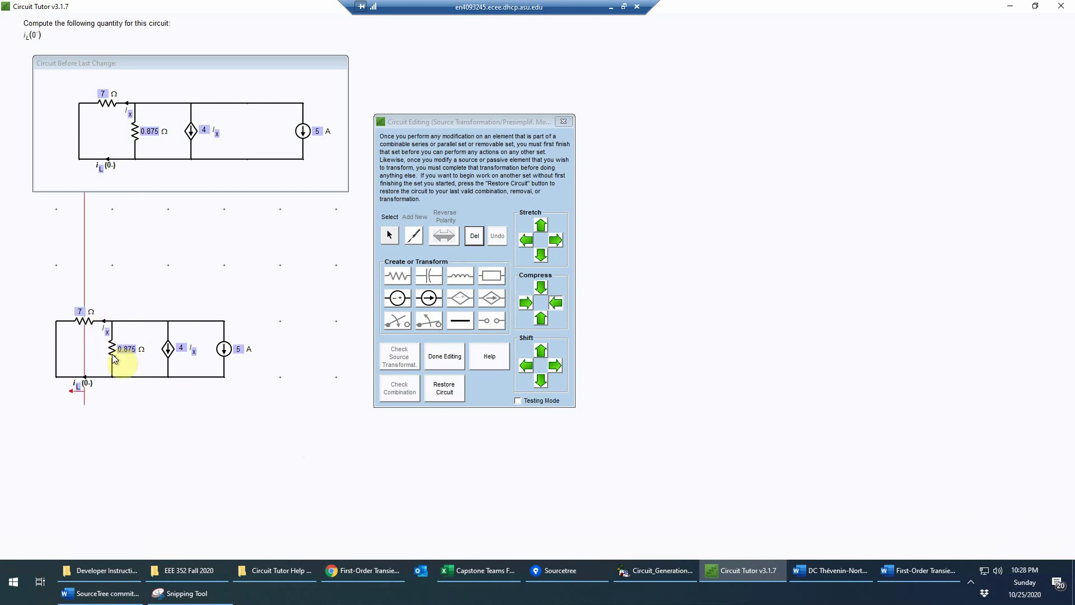
{"action": "left_click", "coordinate": [390, 235]}
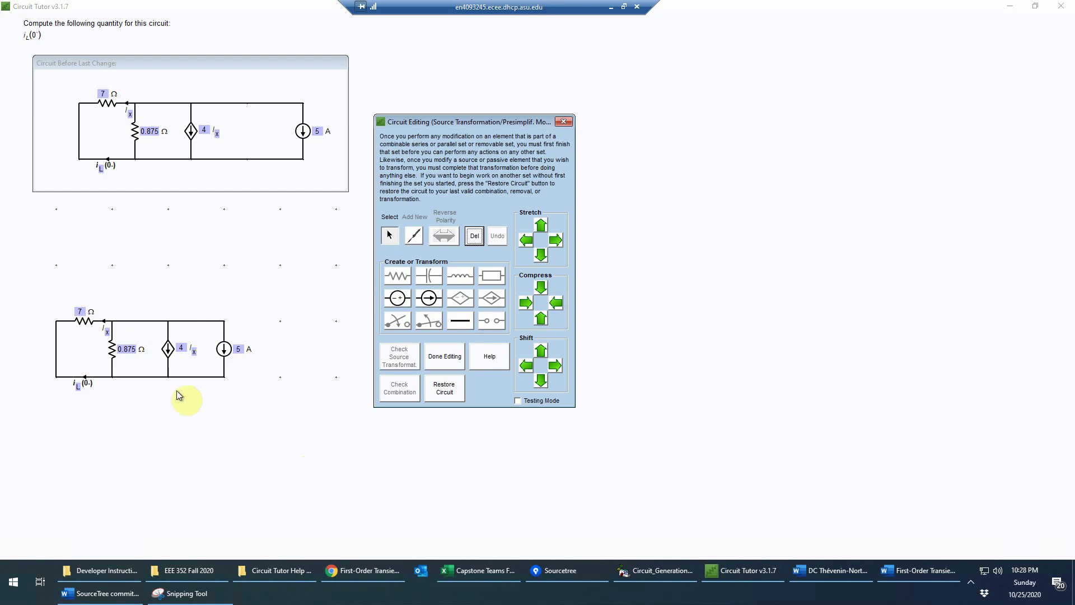
{"action": "left_click", "coordinate": [454, 357]}
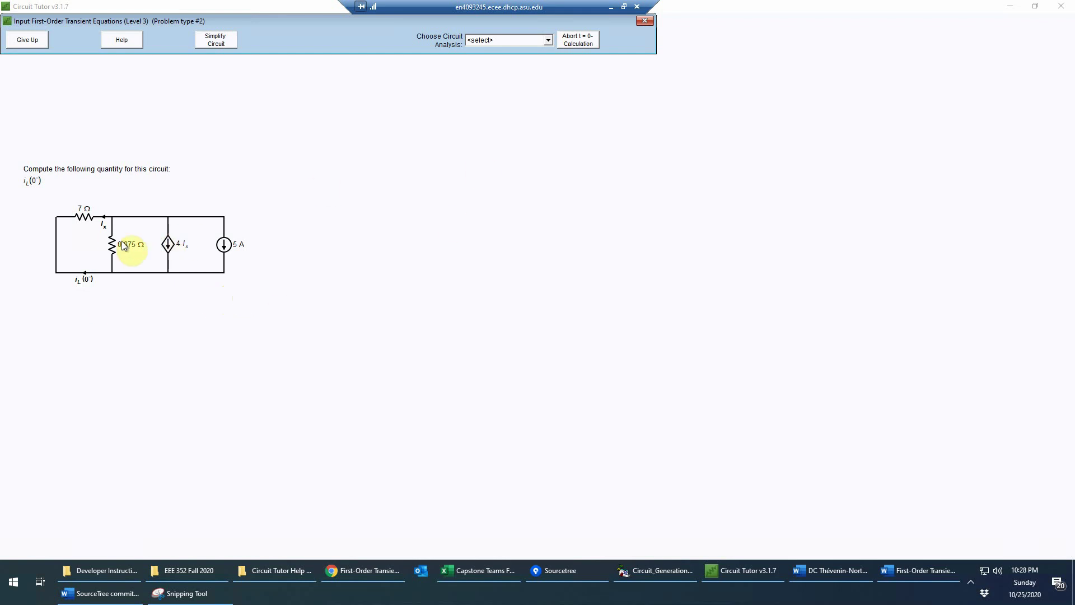
- Choose Single Node-Pair as the circuit analysis and KCL (node currents) as the equation type
{"action": "left_click", "coordinate": [548, 40]}
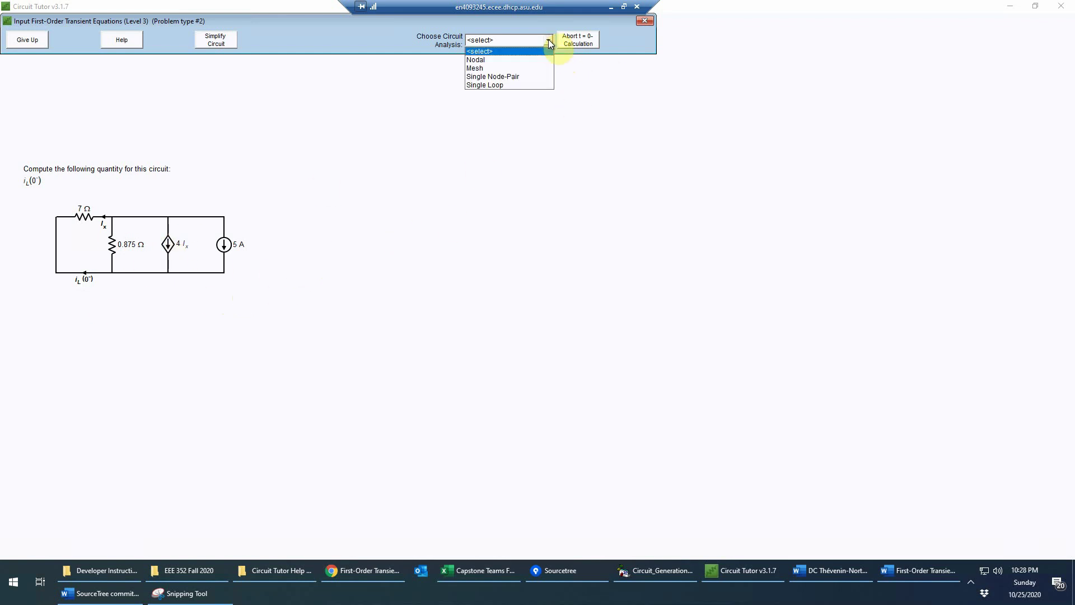
{"action": "left_click", "coordinate": [502, 76]}
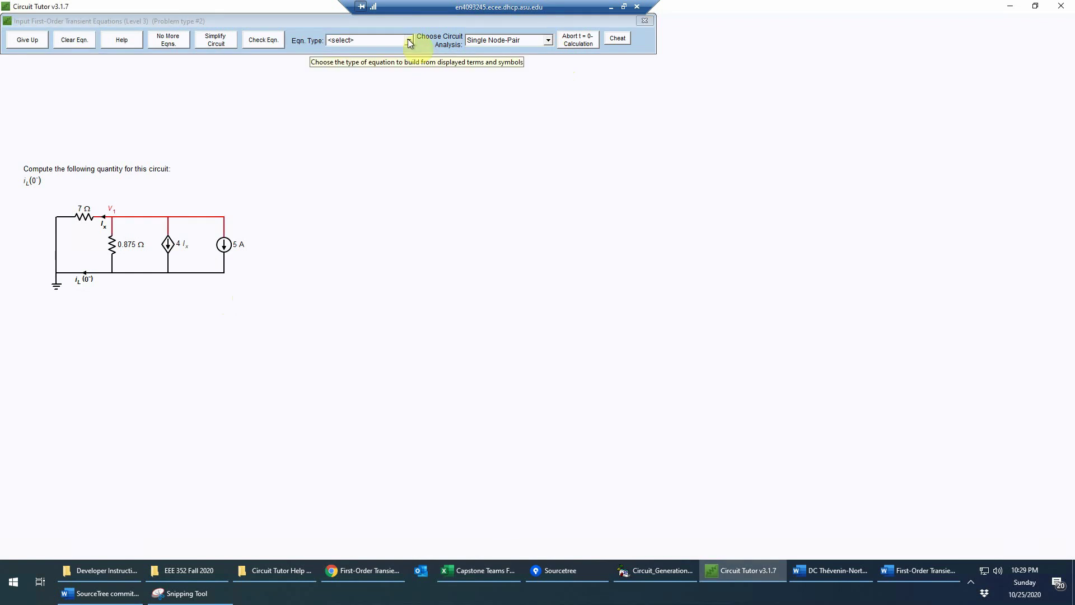
{"action": "left_click", "coordinate": [407, 38]}
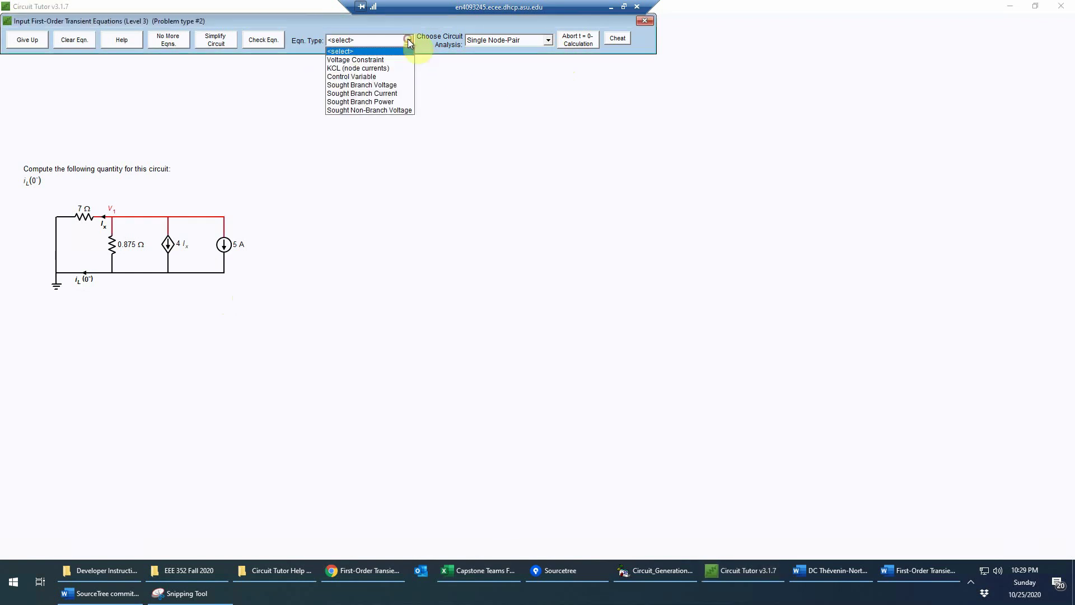
{"action": "left_click", "coordinate": [376, 69]}
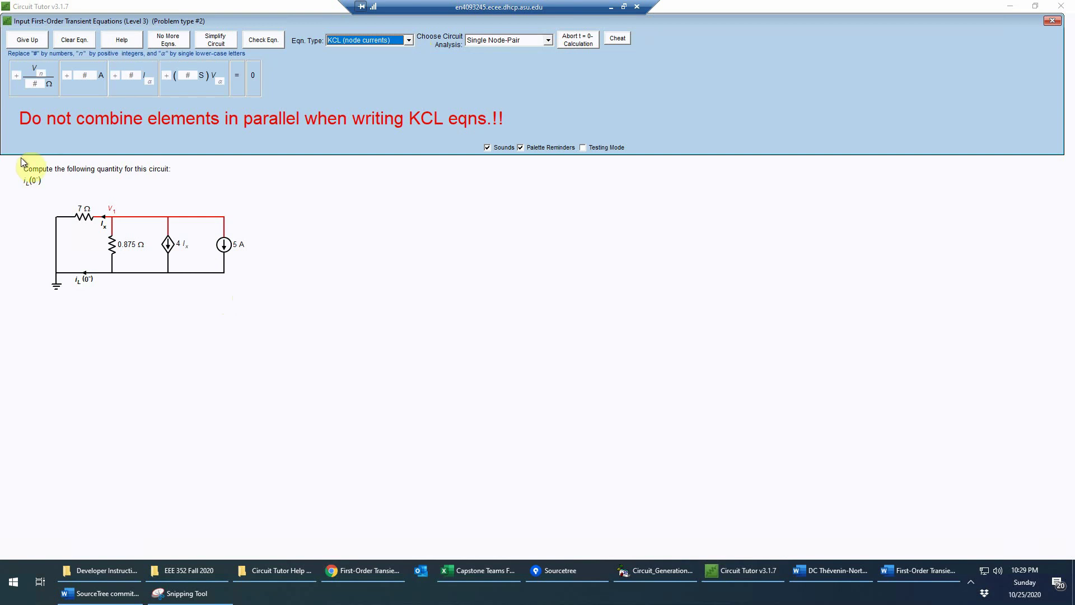
- Lay out the KCL equation with two voltage-over-resistance terms, a dependent current term, and an independent current term, equal to 0
{"action": "left_click", "coordinate": [44, 90]}
{"action": "left_click", "coordinate": [47, 89]}
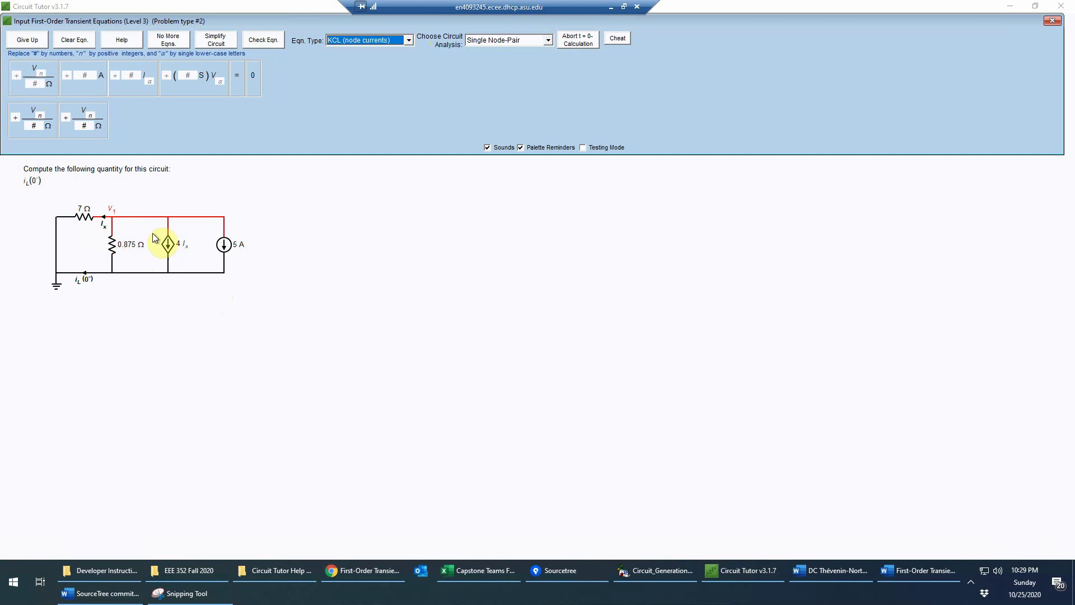
{"action": "left_click", "coordinate": [134, 85]}
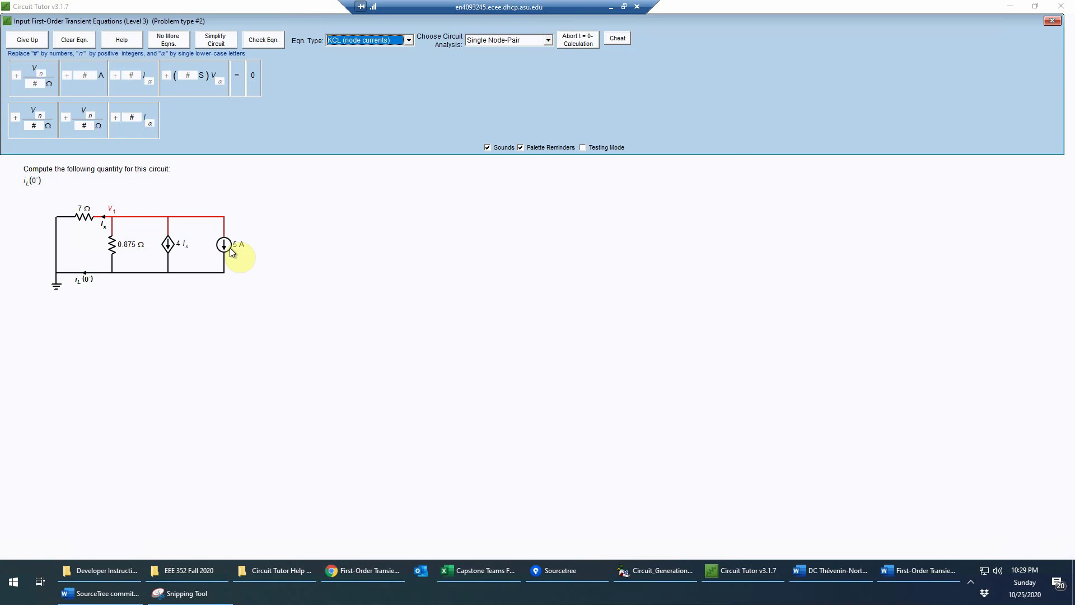
{"action": "left_click", "coordinate": [89, 81]}
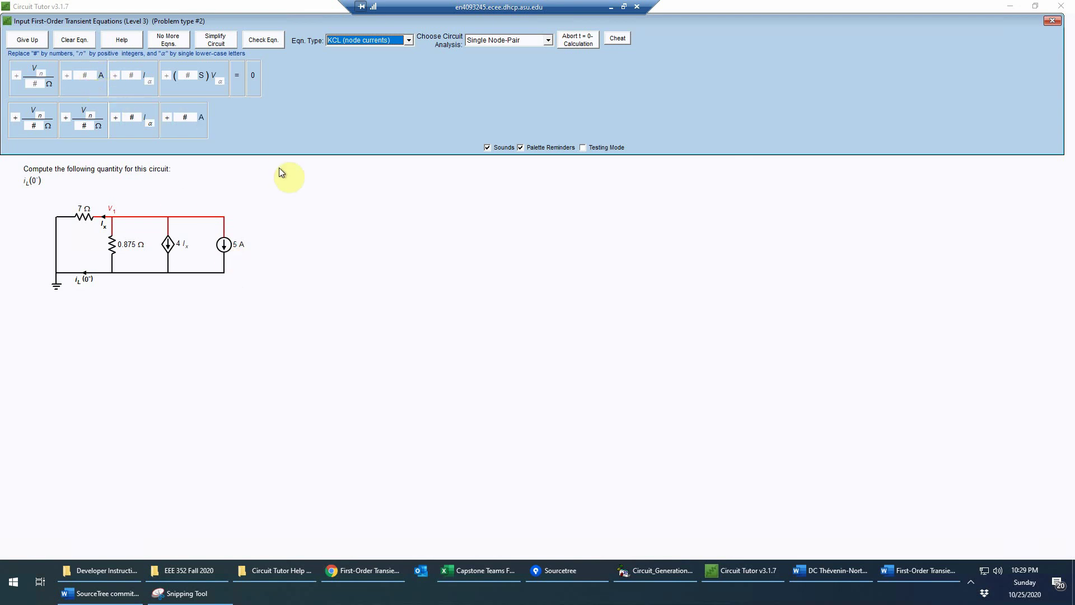
{"action": "left_click", "coordinate": [251, 85]}
- Fill in the KCL equation as V1/7 Ω + V1/0.875 Ω + 4Ix + 5 A = 0 and check it
{"action": "left_click", "coordinate": [40, 116]}
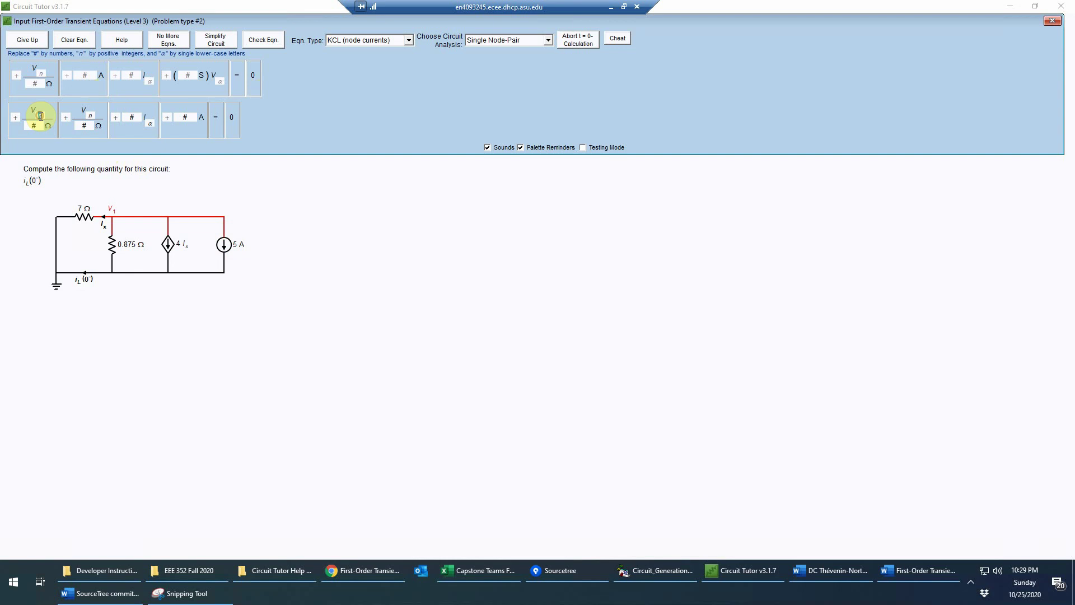
{"action": "type", "text": "1"}
{"action": "key", "text": "Tab"}
{"action": "type", "text": "0.875"}
{"action": "key", "text": "Tab"}
{"action": "key", "text": "Tab"}
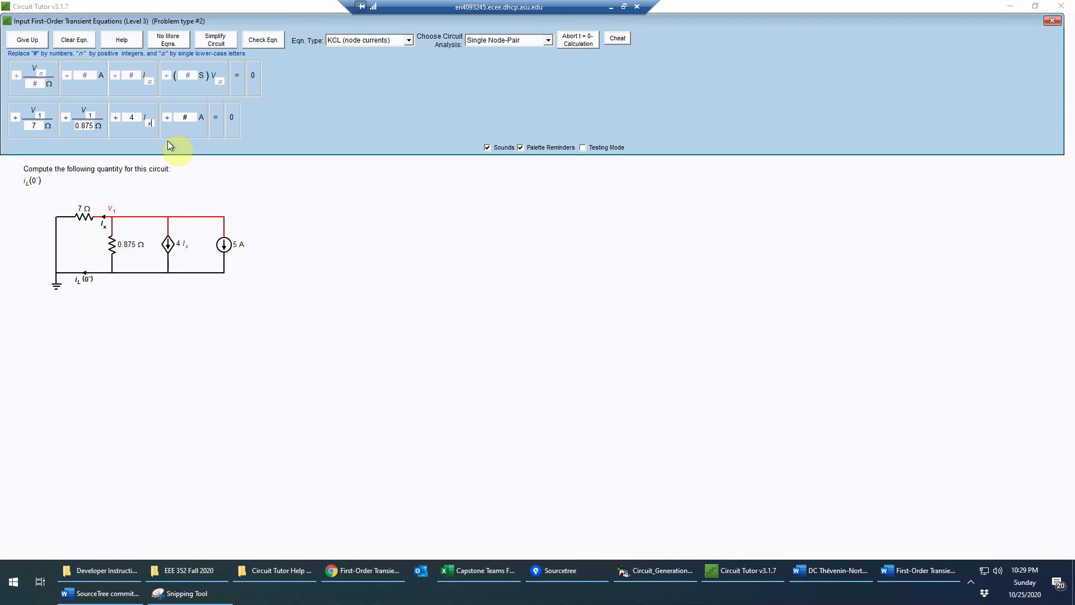
{"action": "left_click", "coordinate": [190, 118]}
{"action": "type", "text": "5"}
{"action": "left_click", "coordinate": [269, 41]}
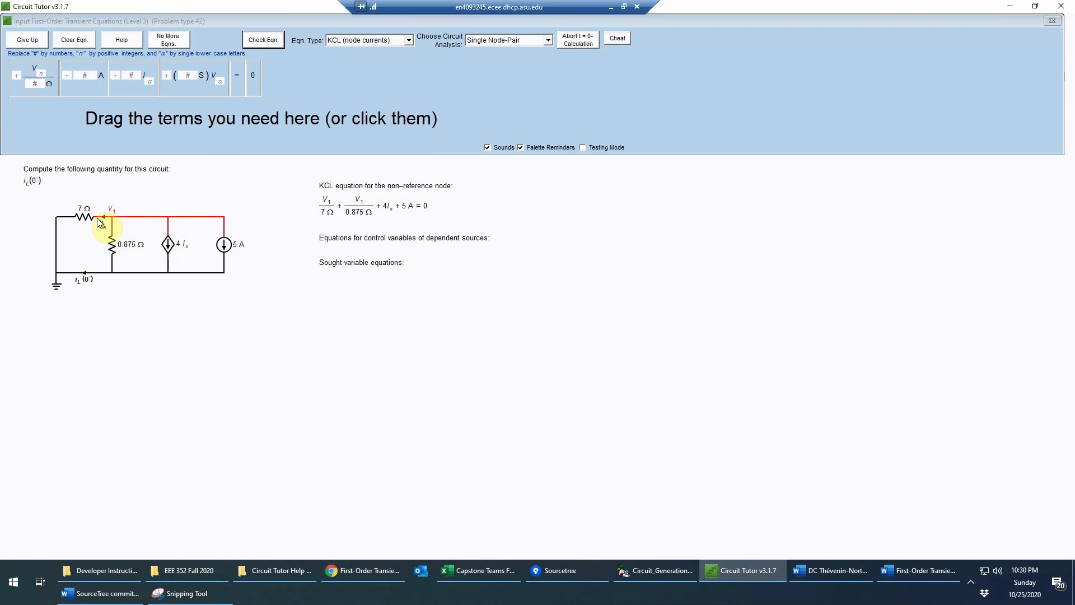
- Build the control variable equation Ix = V1/7 Ω for the dependent source and check it
{"action": "left_click", "coordinate": [408, 39]}
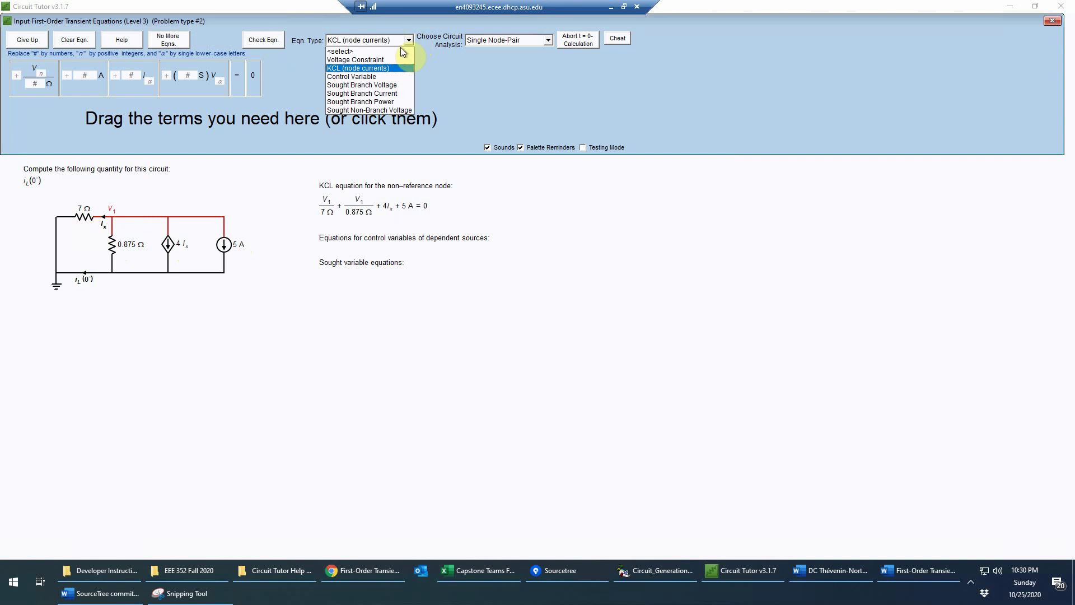
{"action": "left_click", "coordinate": [368, 77]}
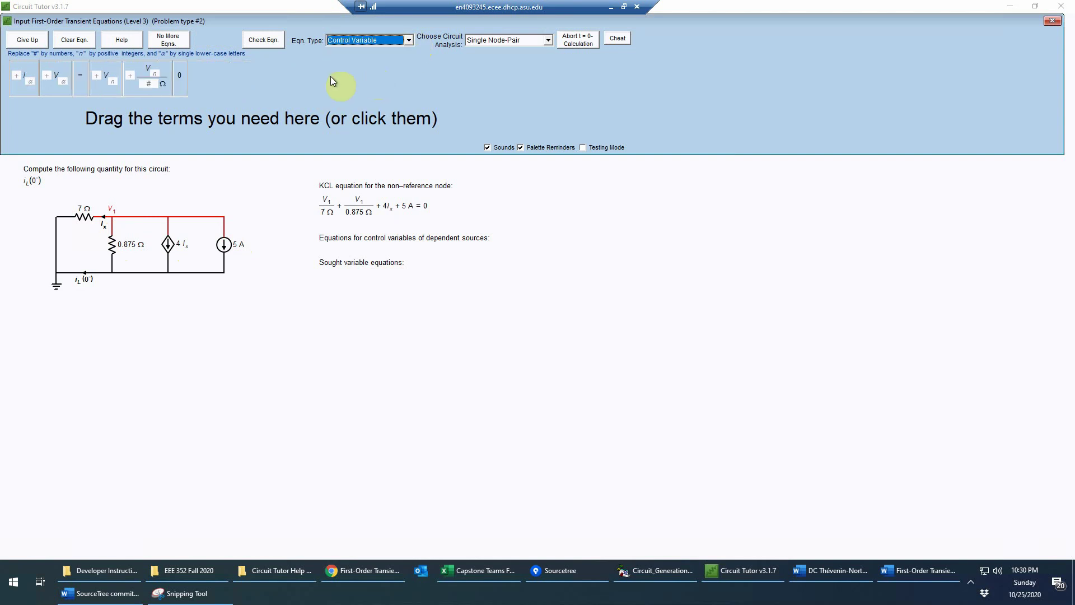
{"action": "left_click", "coordinate": [24, 88]}
{"action": "left_click", "coordinate": [81, 89]}
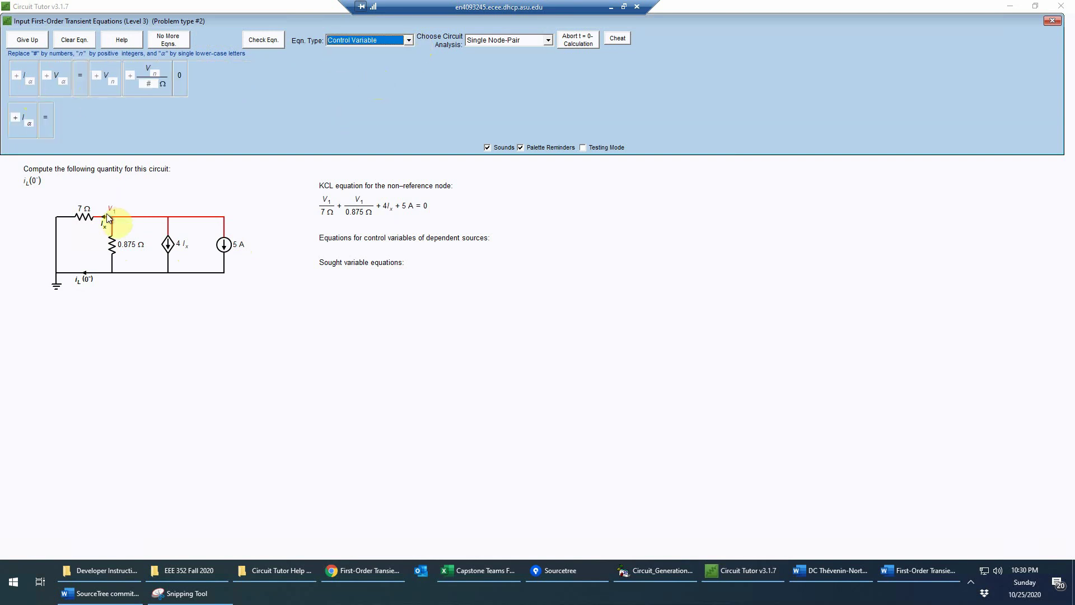
{"action": "left_click", "coordinate": [162, 92]}
{"action": "left_click", "coordinate": [30, 123]}
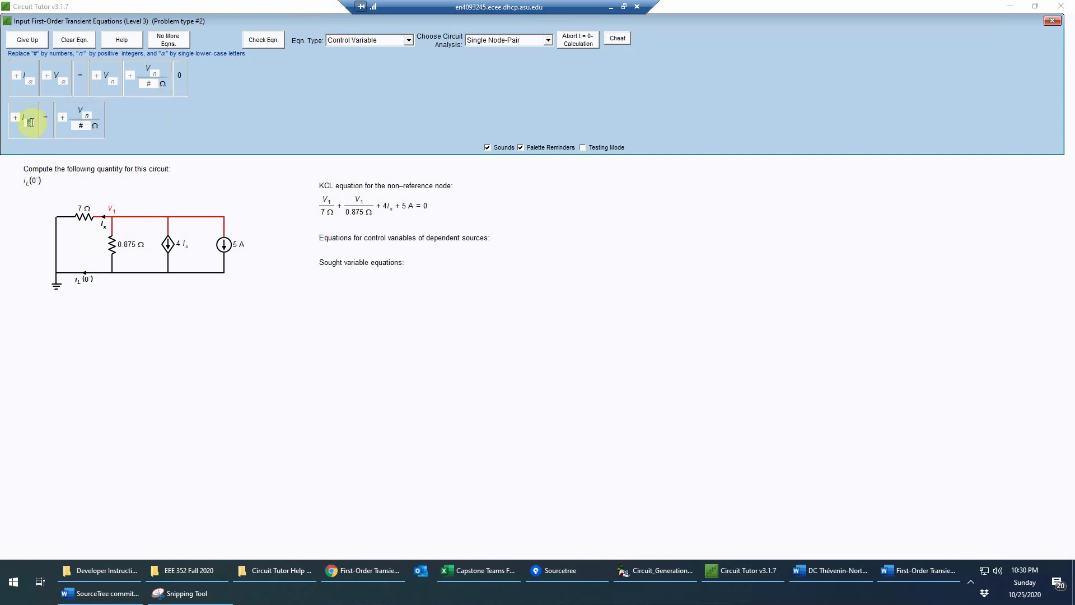
{"action": "type", "text": "x"}
{"action": "key", "text": "Tab"}
{"action": "left_click", "coordinate": [23, 122]}
{"action": "left_click", "coordinate": [267, 39]}
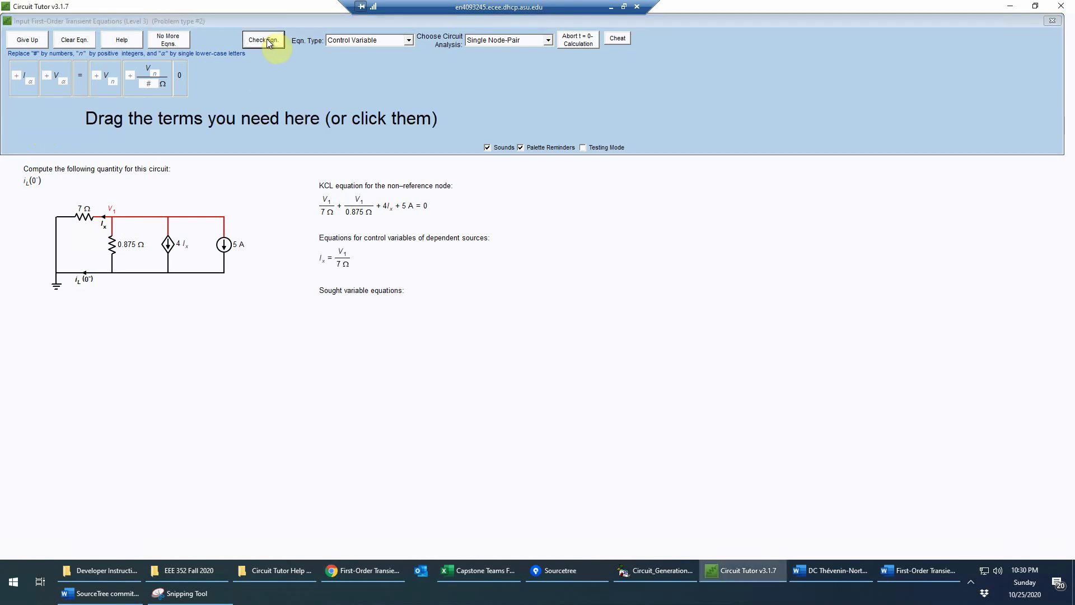
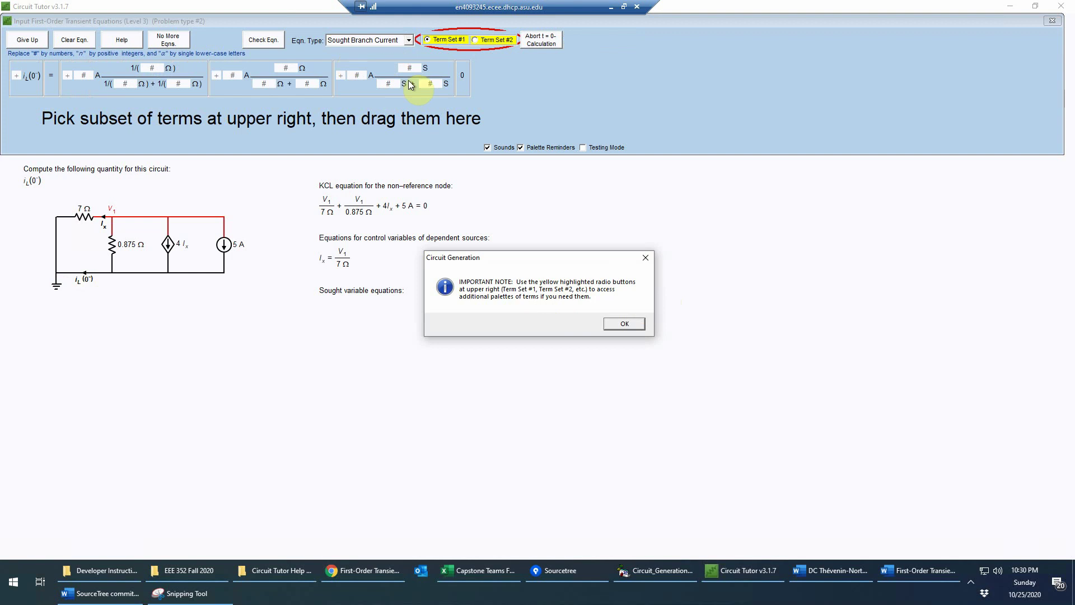
- Try the sought branch current equation iL(0-) = -V1/4 Ω using Term Set #2 and check it
{"action": "left_click", "coordinate": [625, 324]}
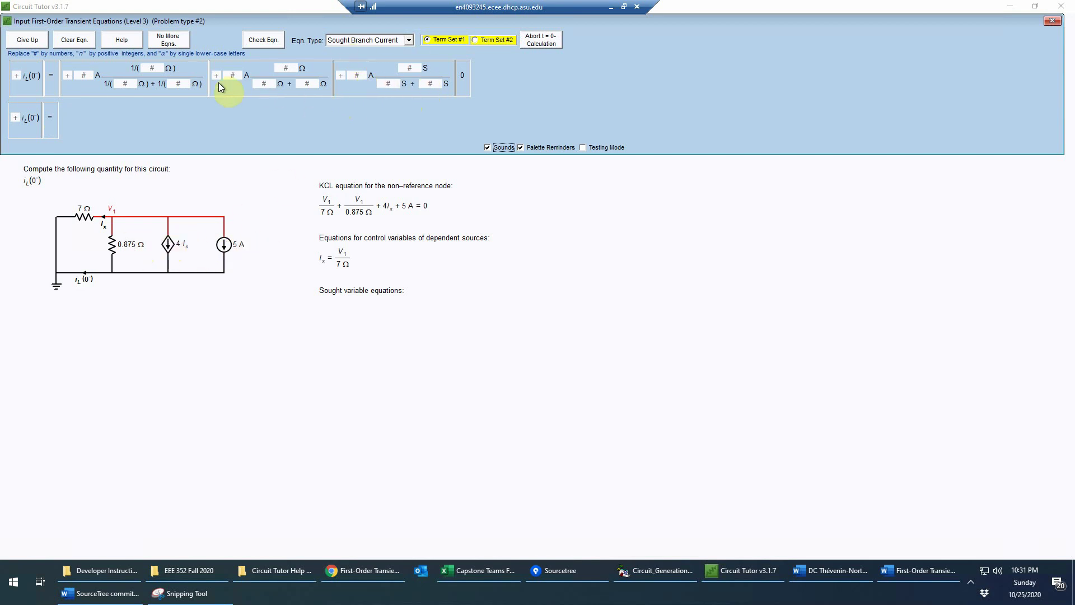
{"action": "left_click", "coordinate": [475, 39]}
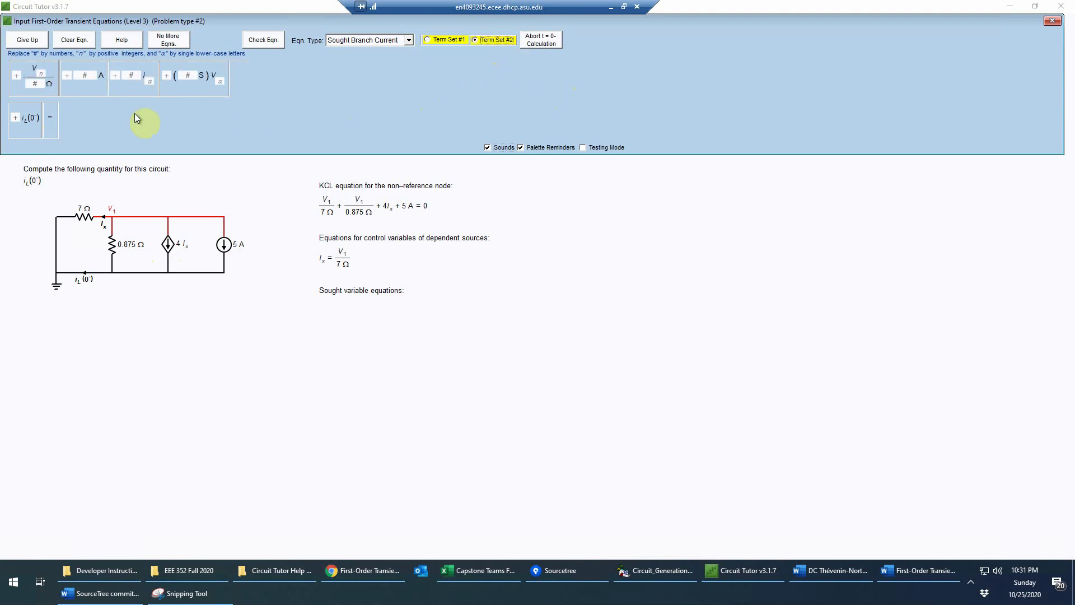
{"action": "left_click", "coordinate": [53, 88]}
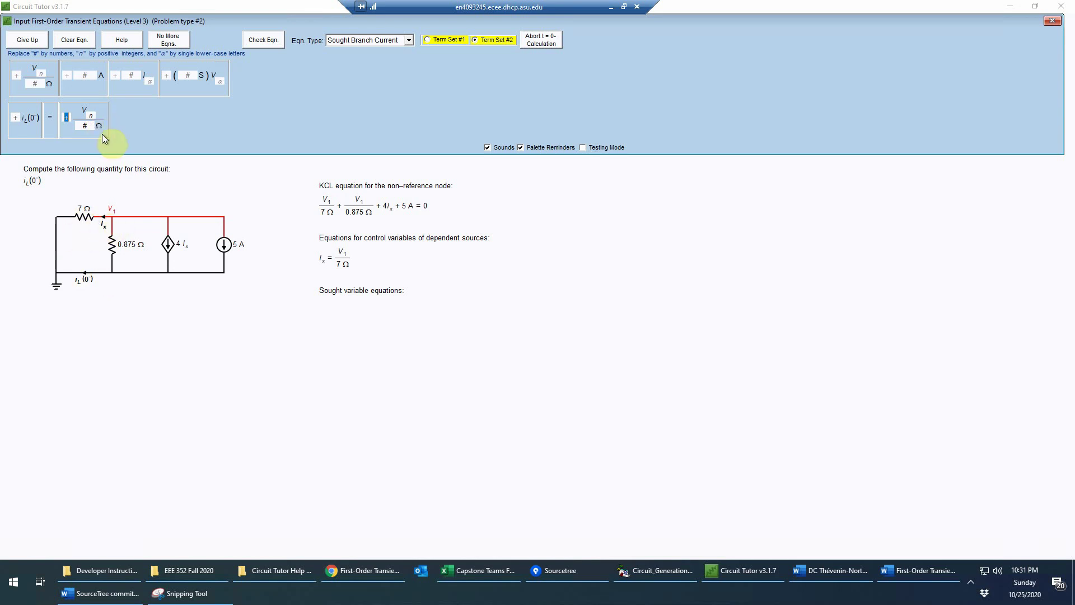
{"action": "type", "text": "-1"}
{"action": "key", "text": "Tab"}
{"action": "type", "text": "4"}
{"action": "left_click", "coordinate": [267, 39]}
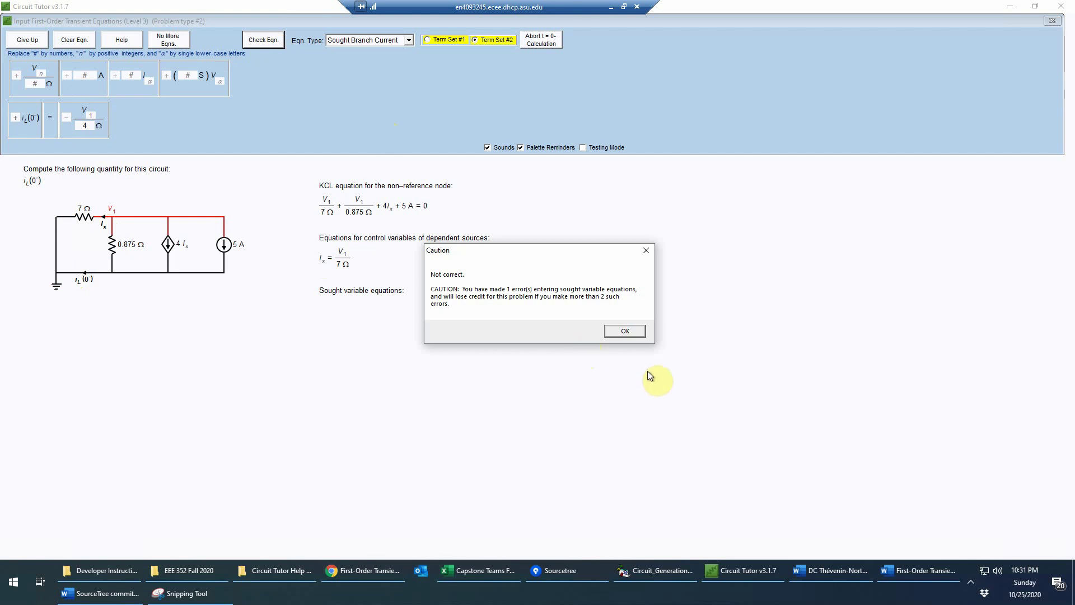
- Correct the sought branch current equation to iL(0-) = -V1/7 Ω and check it
{"action": "left_click", "coordinate": [631, 333]}
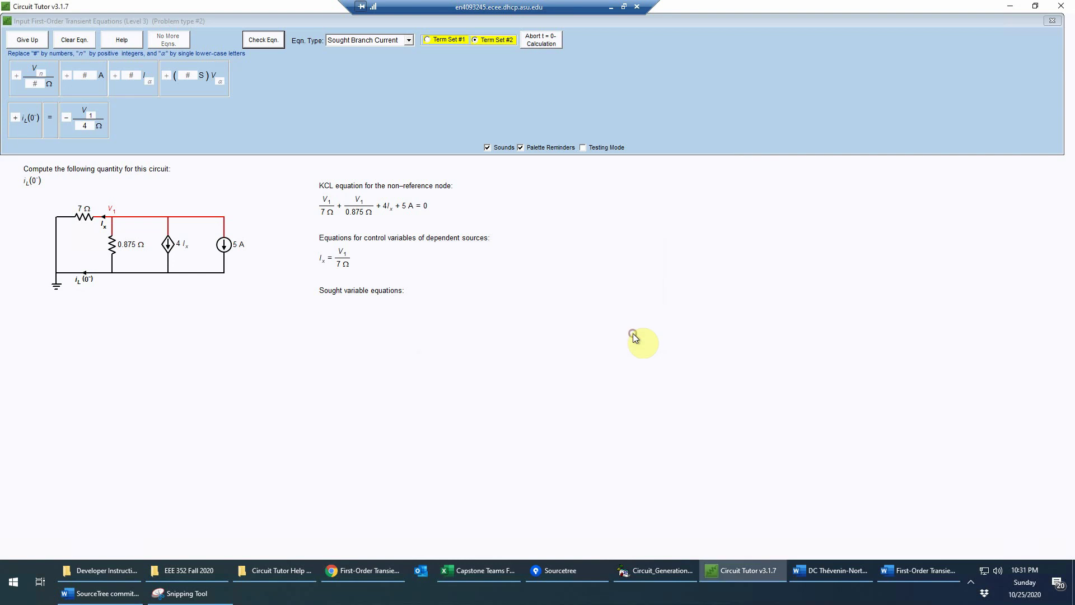
{"action": "double_click", "coordinate": [88, 124]}
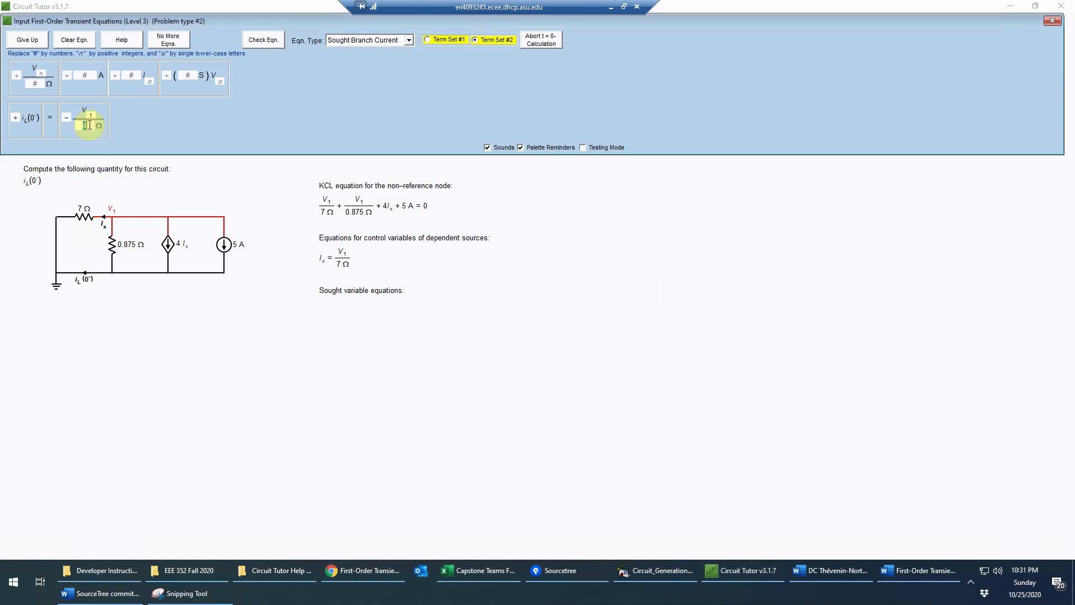
{"action": "type", "text": "7"}
{"action": "left_click", "coordinate": [268, 39]}
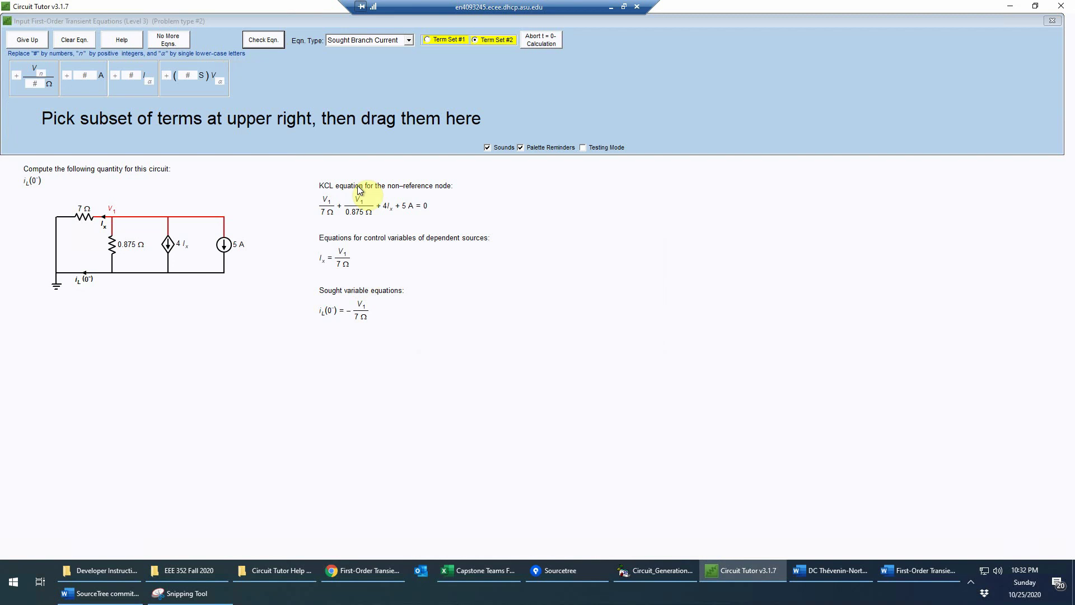
- Finish equation entry for t = 0- and submit the automatically supplied V1 answer of -2.692 V for checking
{"action": "left_click", "coordinate": [174, 36]}
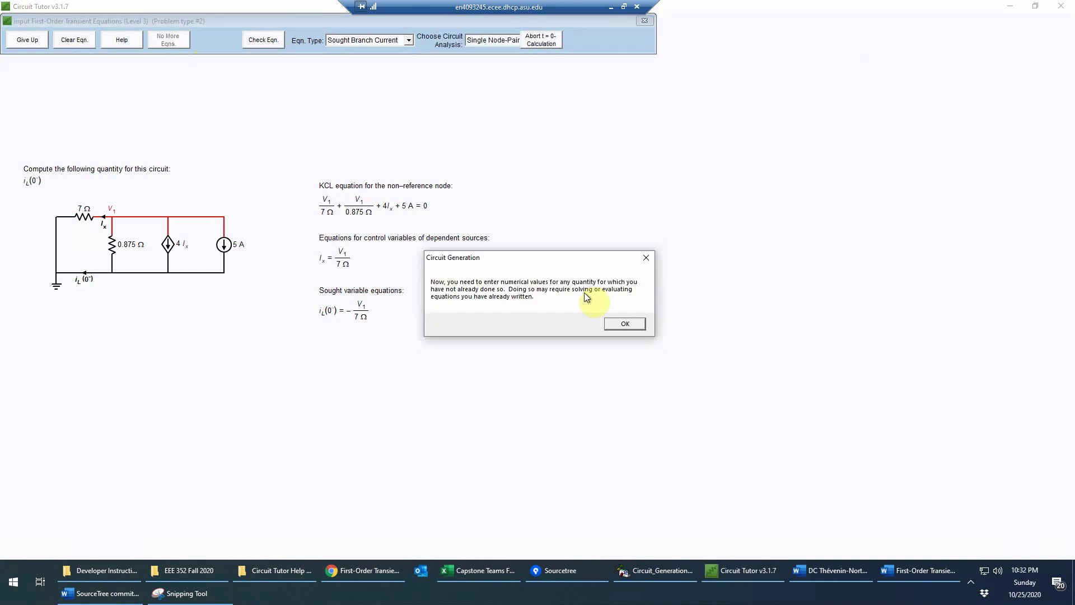
{"action": "left_click", "coordinate": [625, 324]}
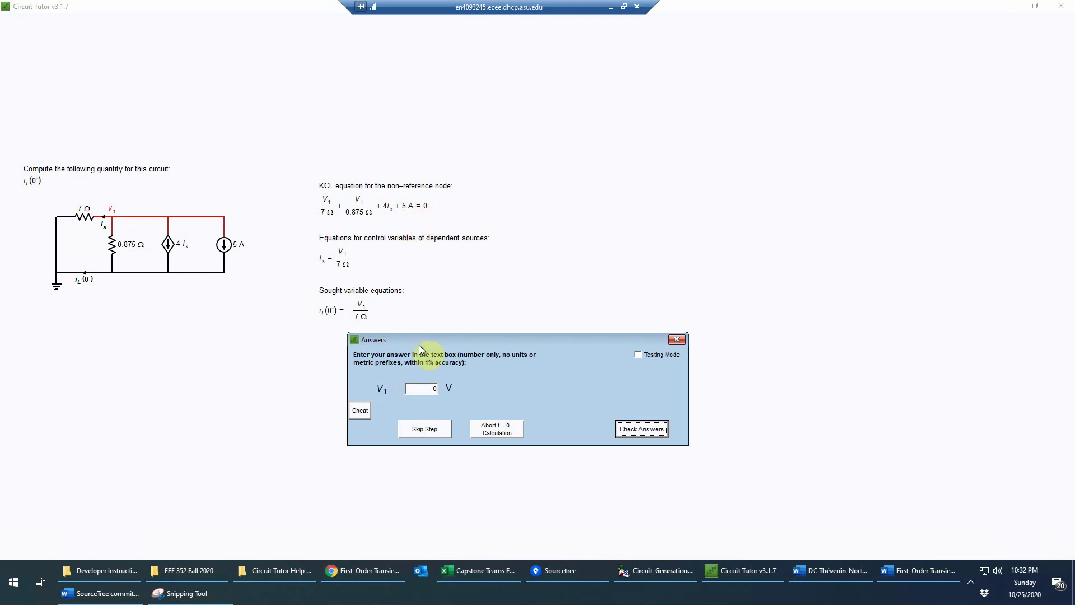
{"action": "left_click", "coordinate": [361, 411]}
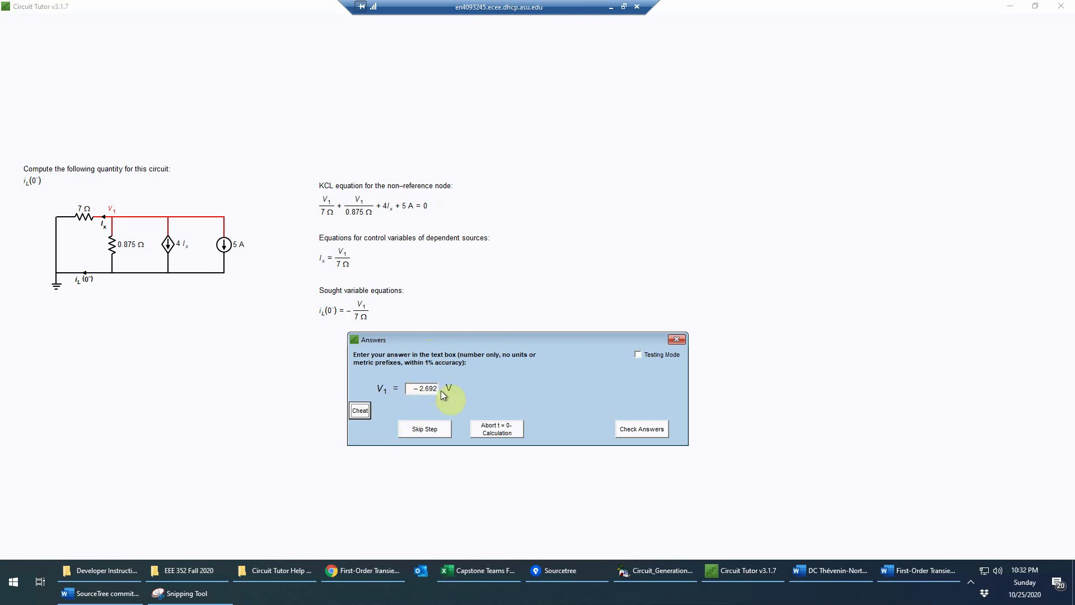
{"action": "left_click", "coordinate": [650, 427]}
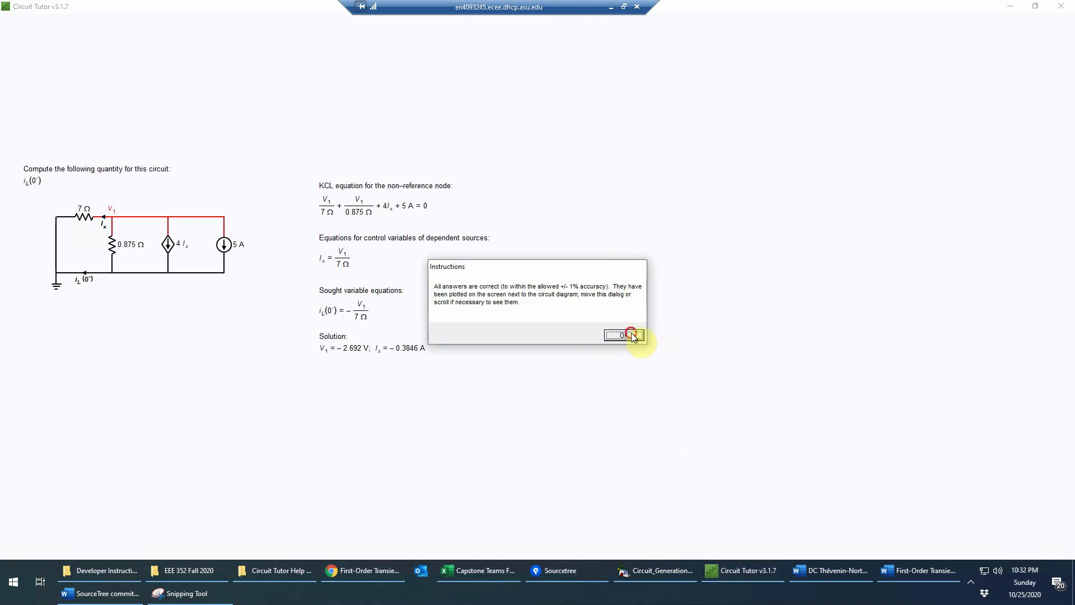
{"action": "left_click", "coordinate": [629, 334]}
{"action": "left_click", "coordinate": [624, 325]}
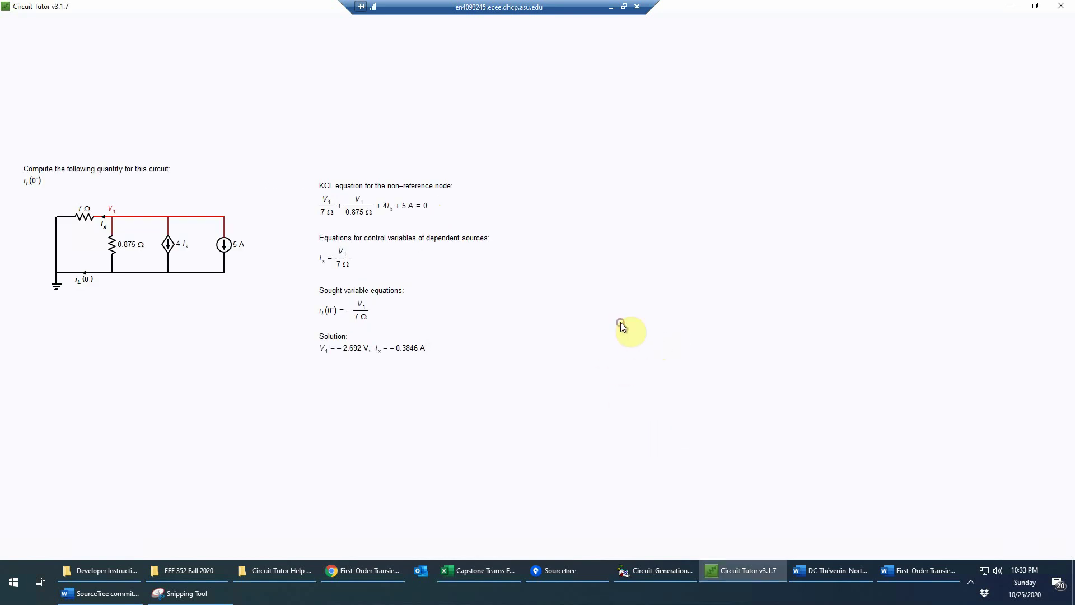
- Have the iL(0-) answer filled in automatically as 0.3846 A and check it
{"action": "left_click_drag", "start_coordinate": [482, 340], "coordinate": [468, 401]}
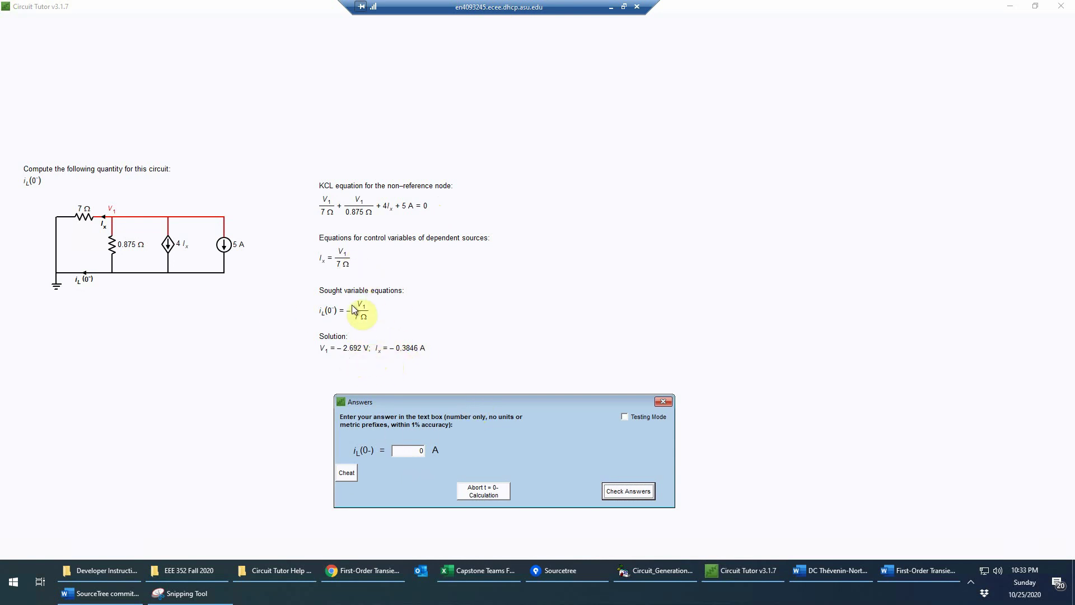
{"action": "left_click", "coordinate": [420, 451]}
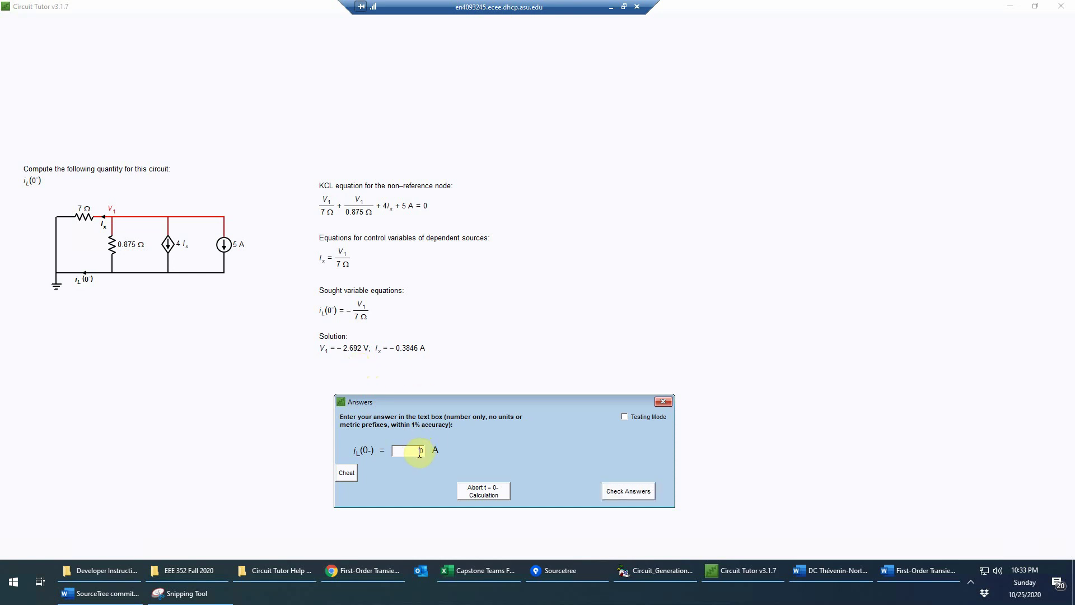
{"action": "left_click", "coordinate": [351, 472]}
{"action": "left_click", "coordinate": [627, 491]}
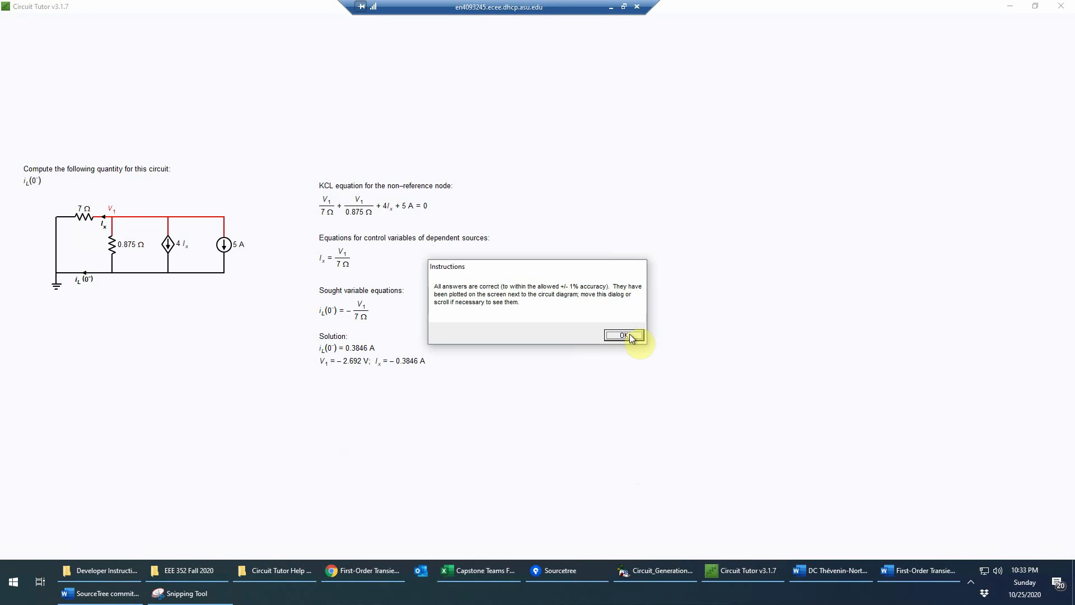
{"action": "left_click", "coordinate": [623, 334]}
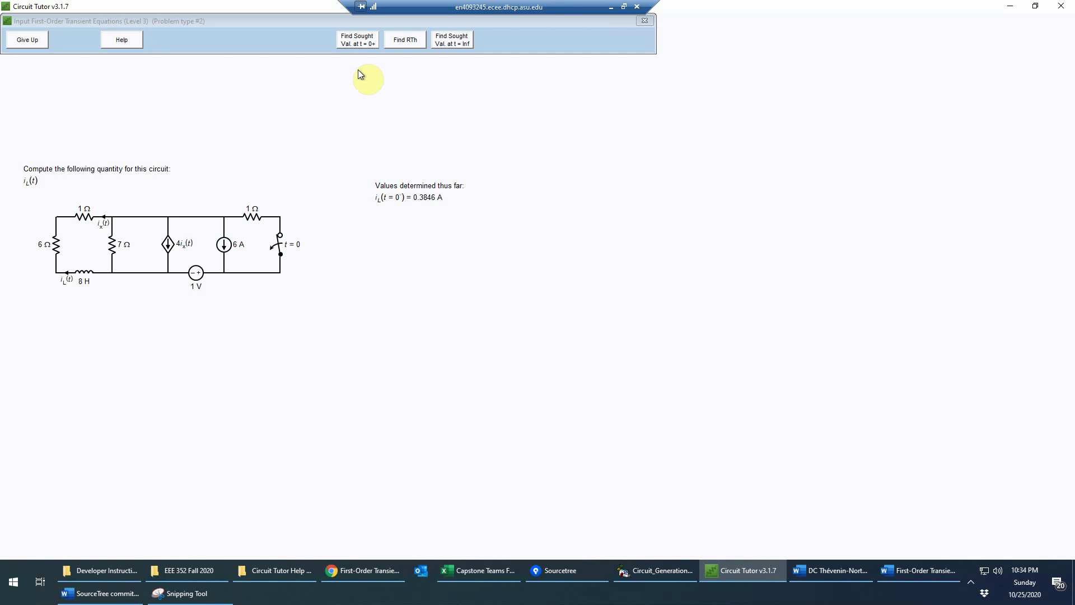
- Enter 0.3846 A as the inductor current at t = 0+ and submit it
{"action": "left_click", "coordinate": [362, 45]}
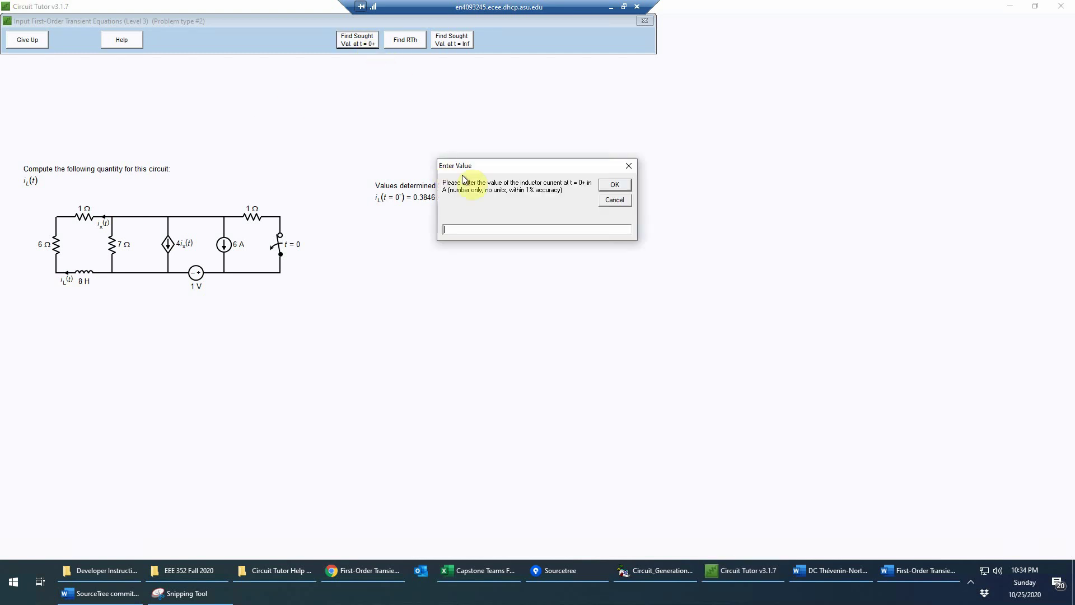
{"action": "left_click_drag", "start_coordinate": [477, 167], "coordinate": [444, 252]}
{"action": "left_click", "coordinate": [429, 312]}
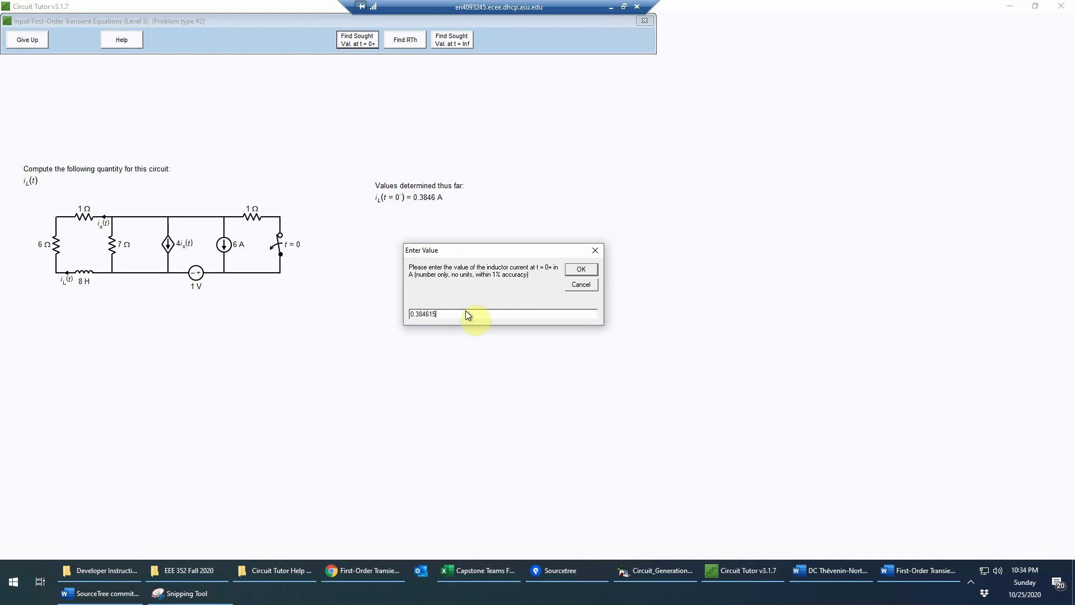
{"action": "key", "text": "BackSpace"}
{"action": "key", "text": "BackSpace"}
{"action": "left_click", "coordinate": [583, 269]}
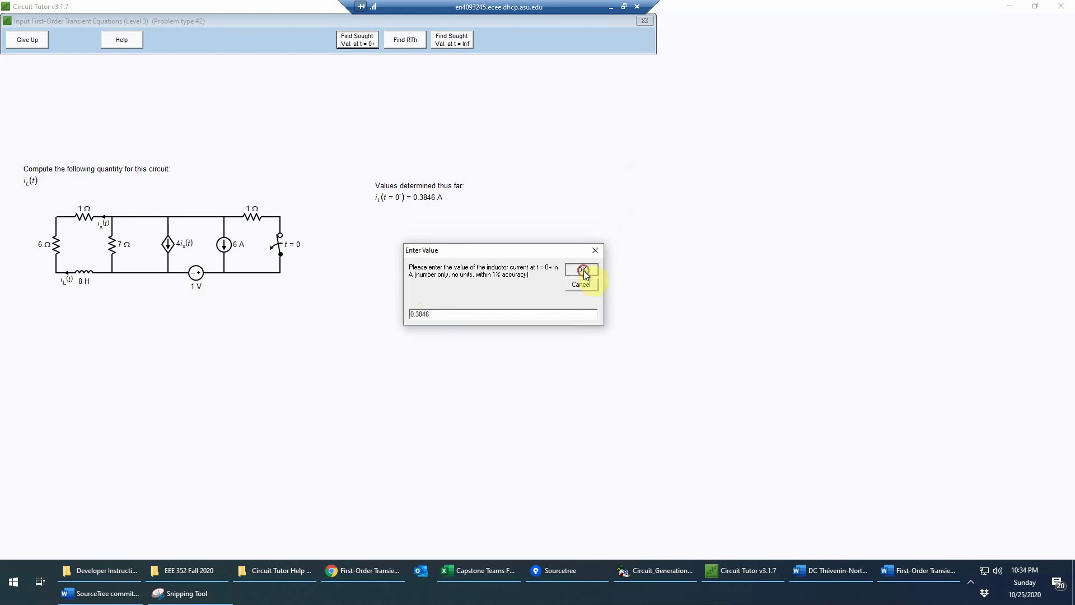
{"action": "left_click", "coordinate": [548, 318]}
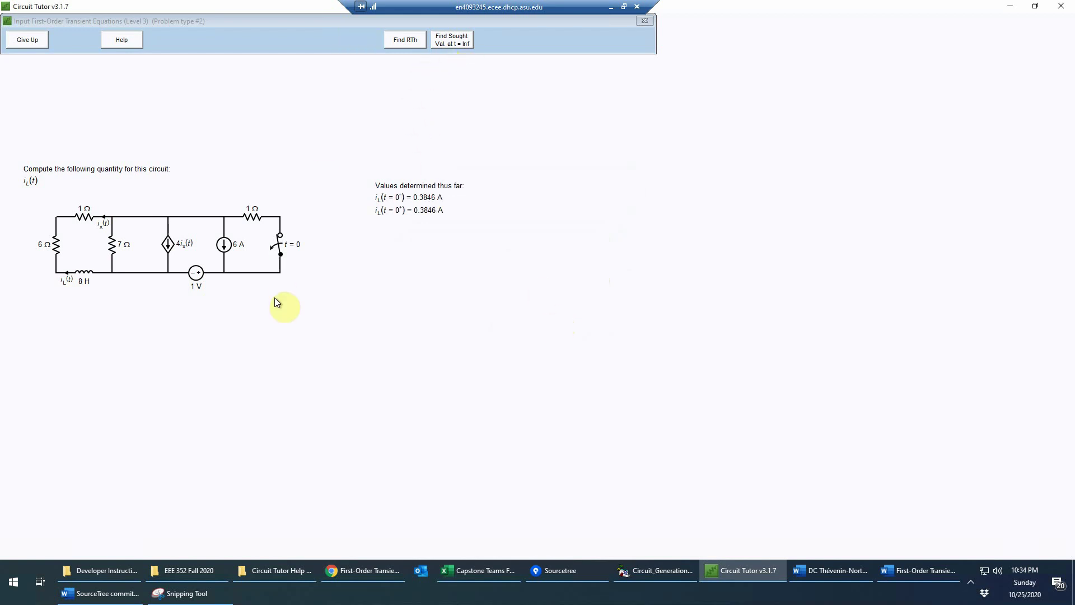
- Start the calculation of the sought value at t = ∞ and open the circuit for reconfiguration
{"action": "left_click", "coordinate": [452, 44]}
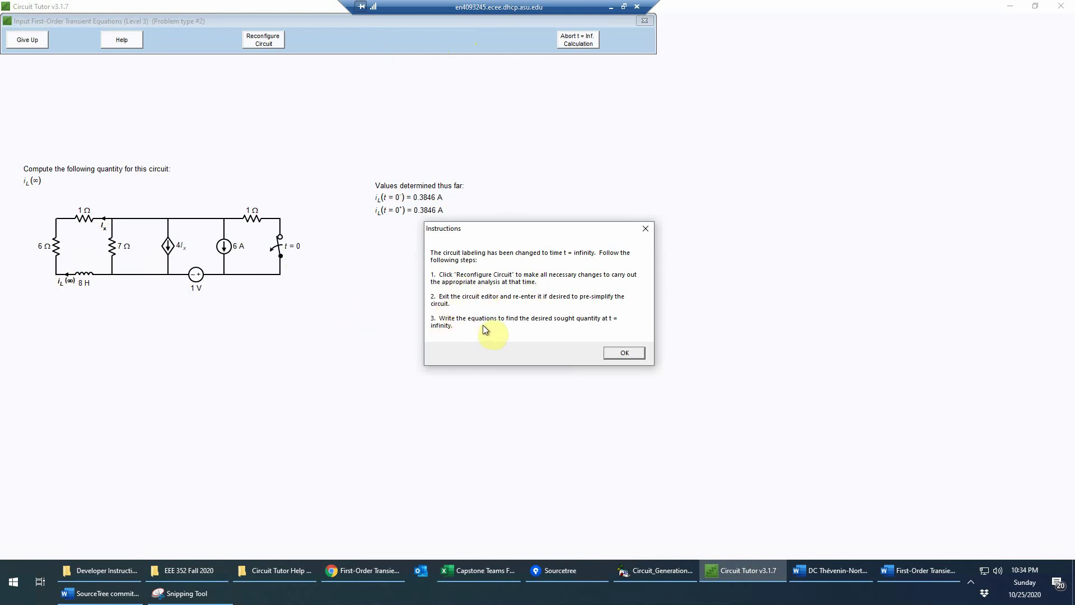
{"action": "left_click", "coordinate": [610, 351]}
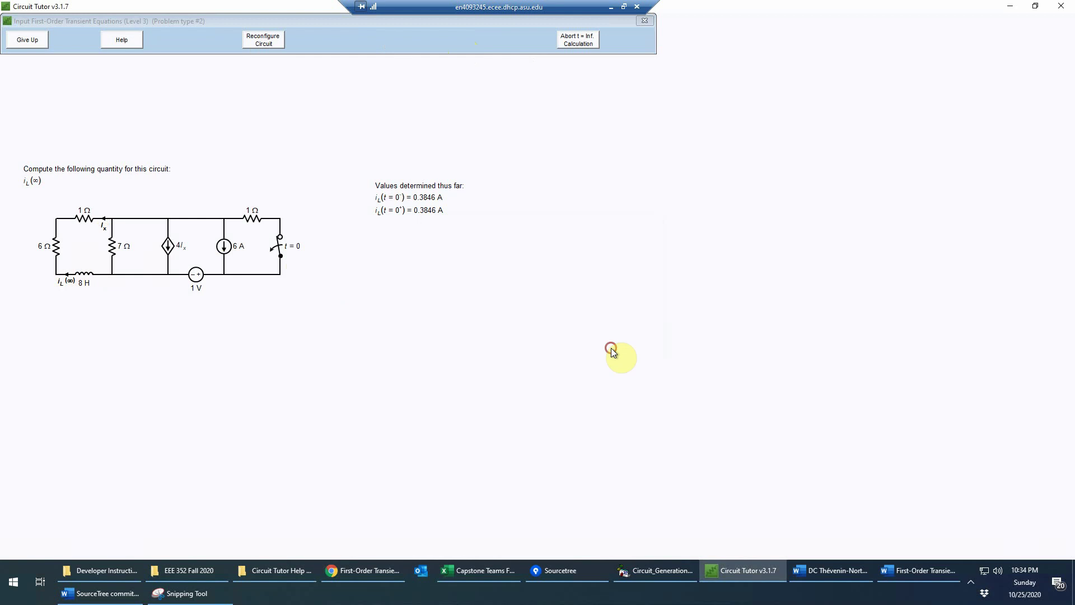
{"action": "left_click", "coordinate": [263, 43]}
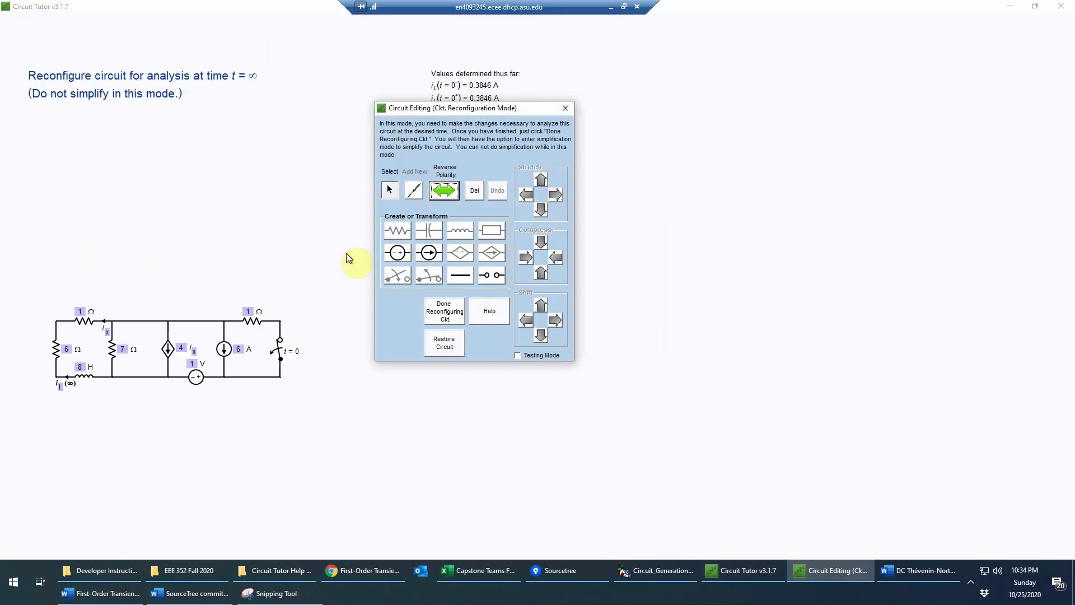
- Reconfigure the circuit for t = ∞ by deleting the switch and replacing the 8 H inductor with a short
{"action": "left_click", "coordinate": [281, 353]}
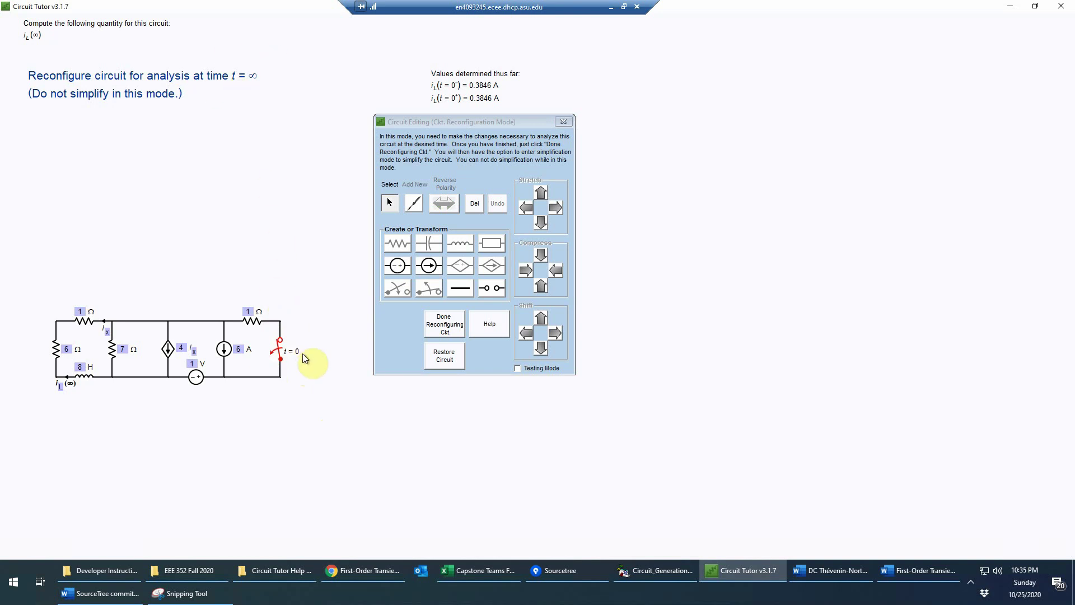
{"action": "key", "text": "Delete"}
{"action": "left_click", "coordinate": [86, 376]}
{"action": "left_click", "coordinate": [458, 290]}
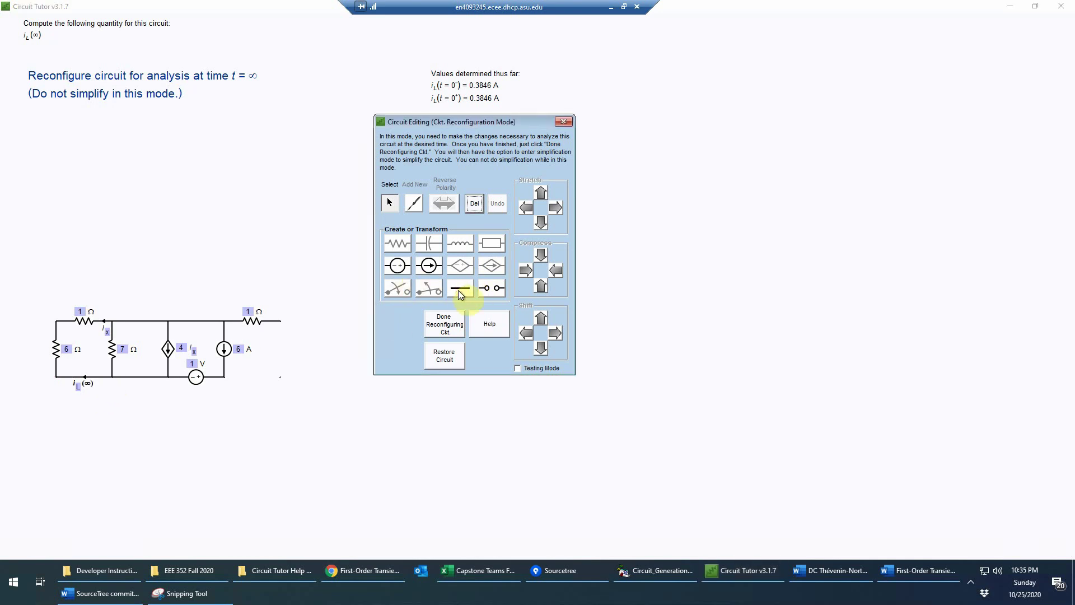
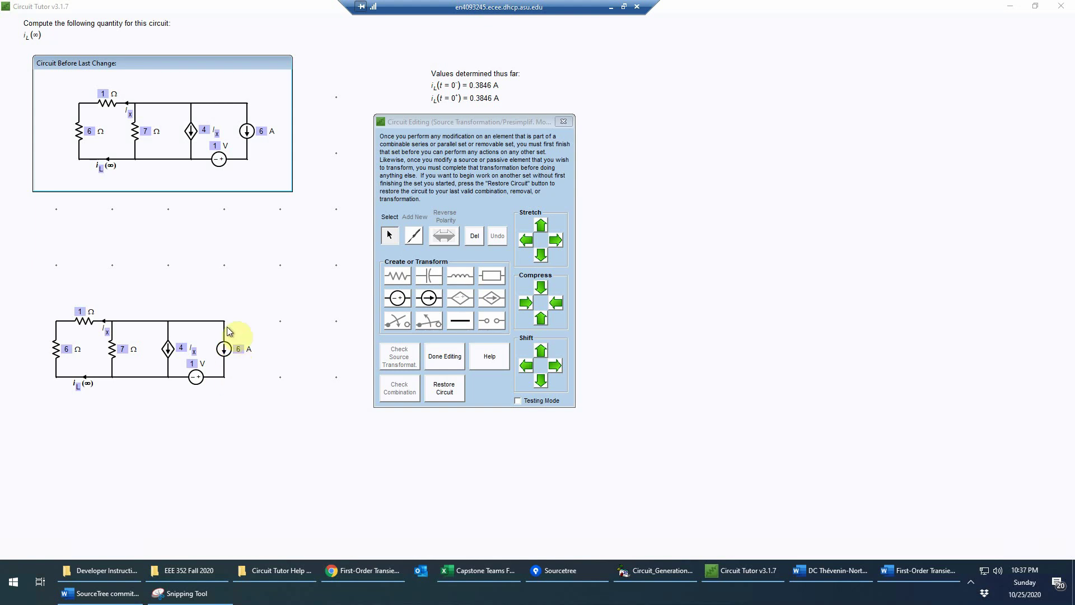
- Replace the redundant 1 V source in series with the 6 A current source by a short
{"action": "left_click", "coordinate": [196, 378]}
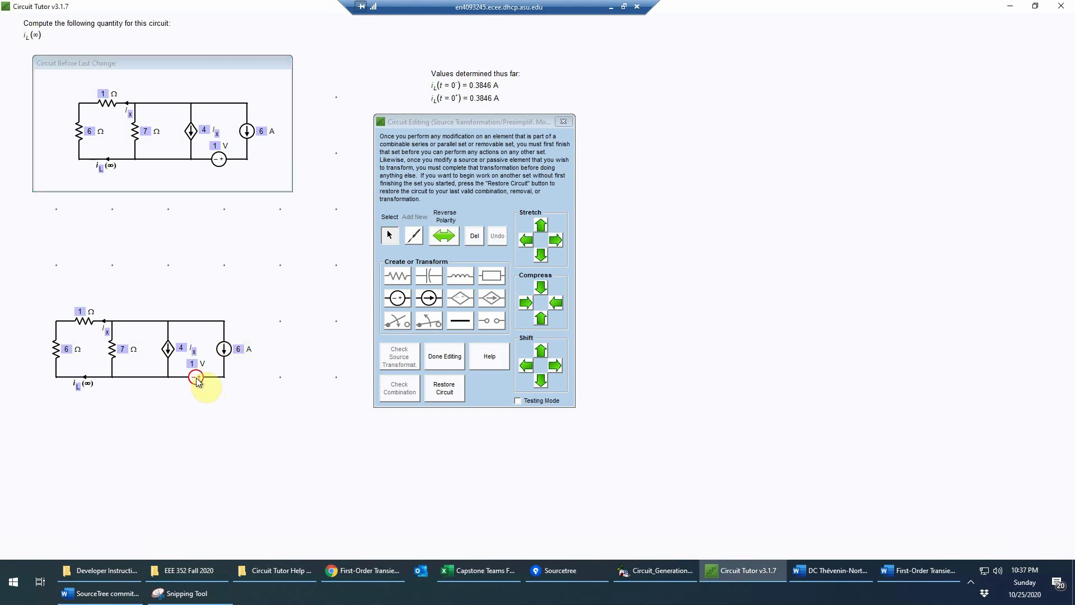
{"action": "left_click", "coordinate": [461, 323]}
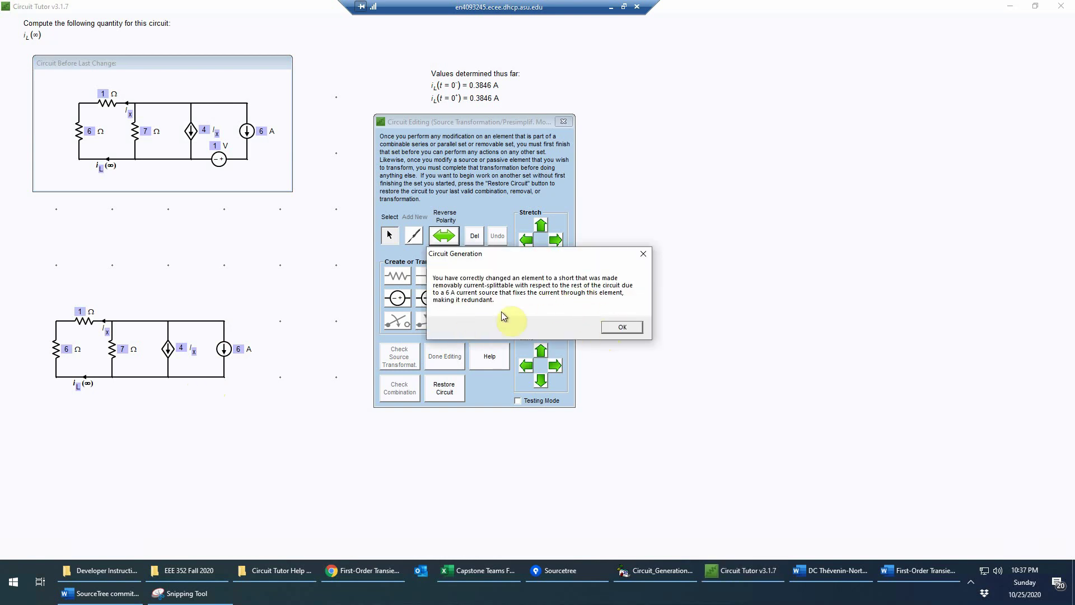
{"action": "left_click", "coordinate": [624, 328]}
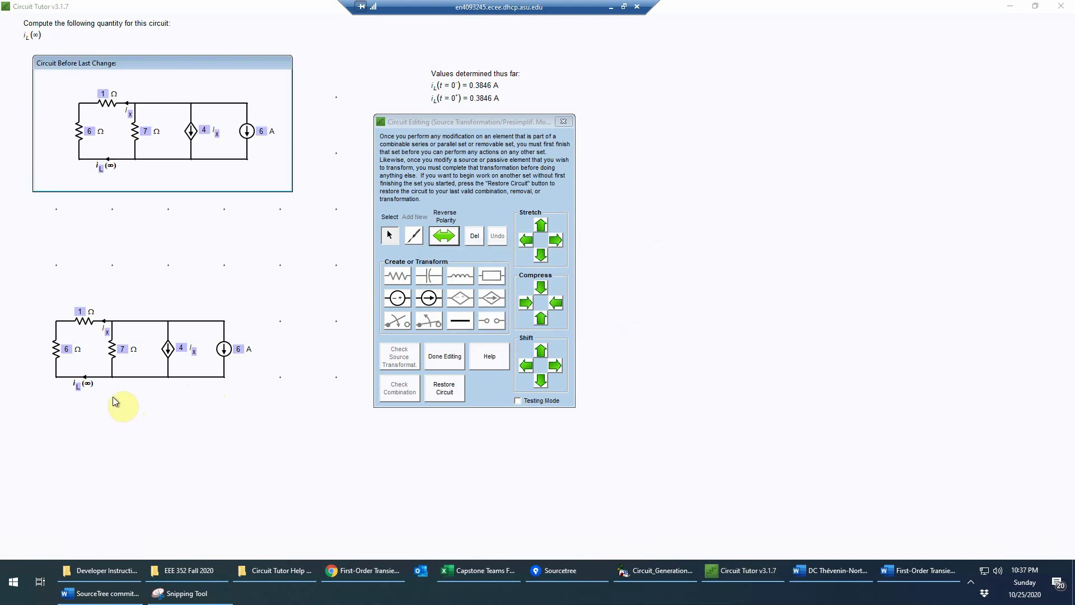
- Combine the series 1 Ω and 6 Ω resistors into a single 7 Ω resistor and check the combination
{"action": "left_click", "coordinate": [82, 310]}
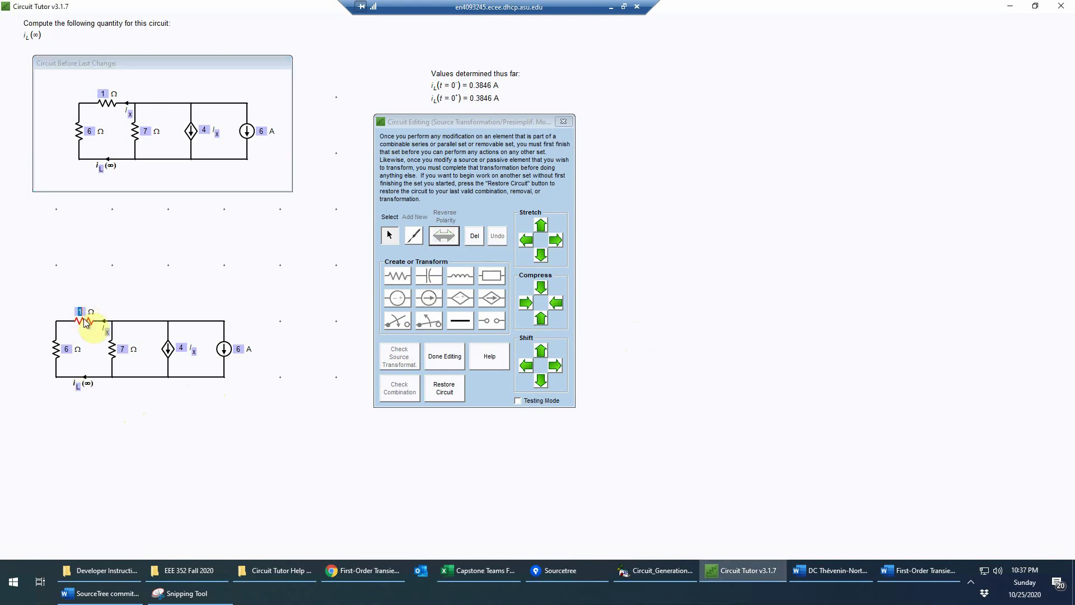
{"action": "type", "text": "7"}
{"action": "left_click", "coordinate": [57, 348]}
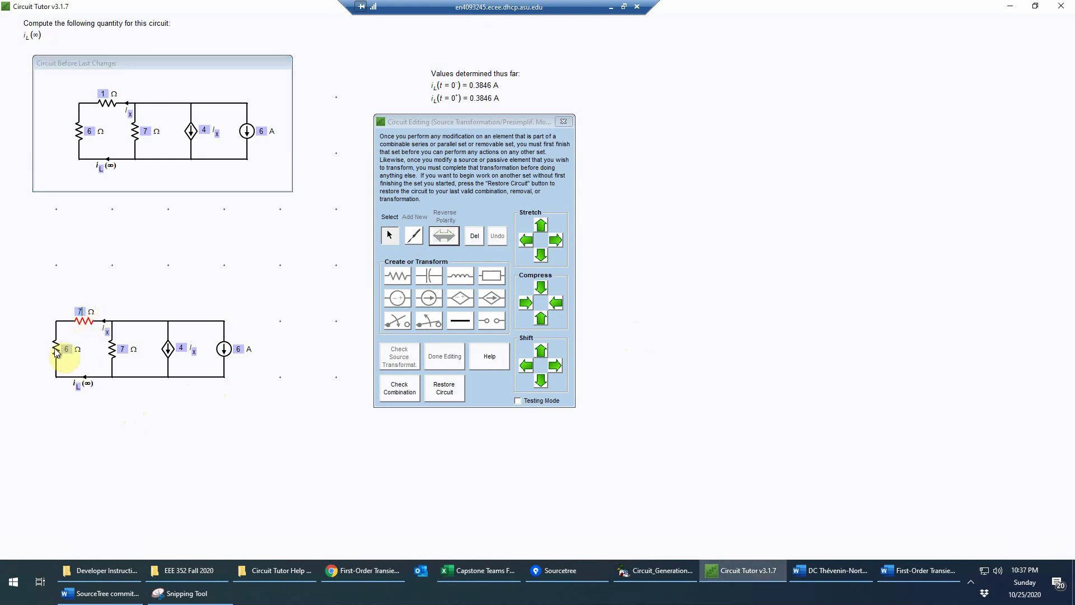
{"action": "left_click", "coordinate": [387, 388]}
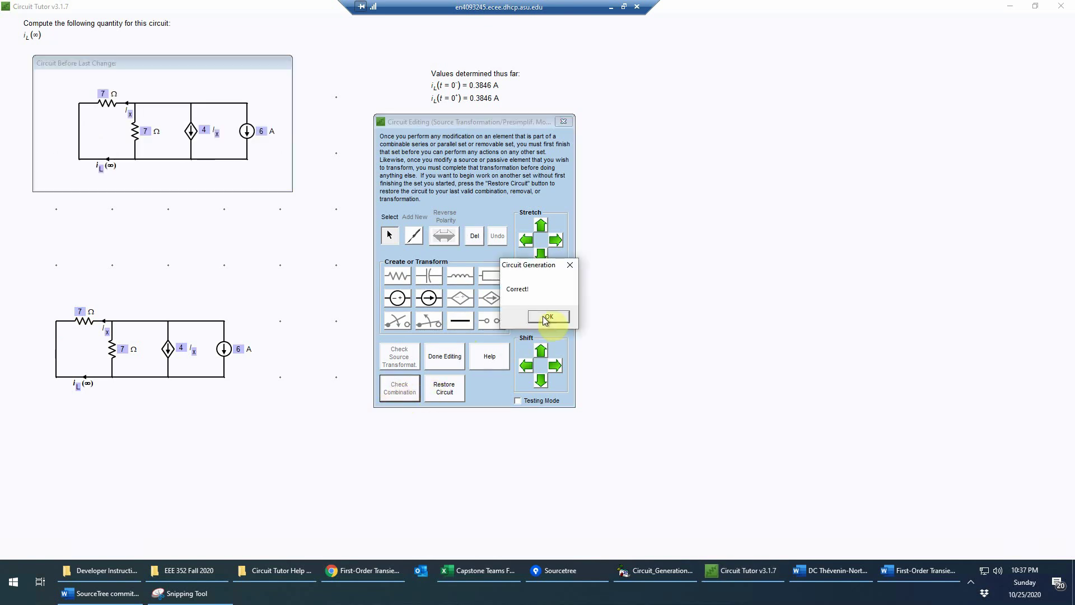
{"action": "left_click", "coordinate": [543, 316]}
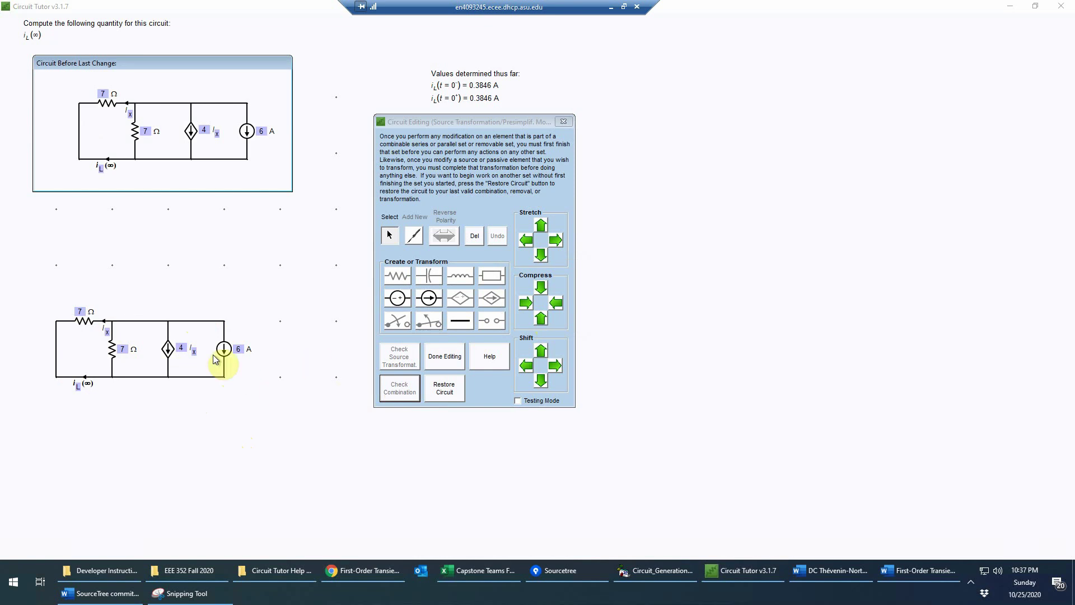
- Finish editing the circuit and choose Single Node-Pair analysis for t = ∞
{"action": "left_click", "coordinate": [448, 358]}
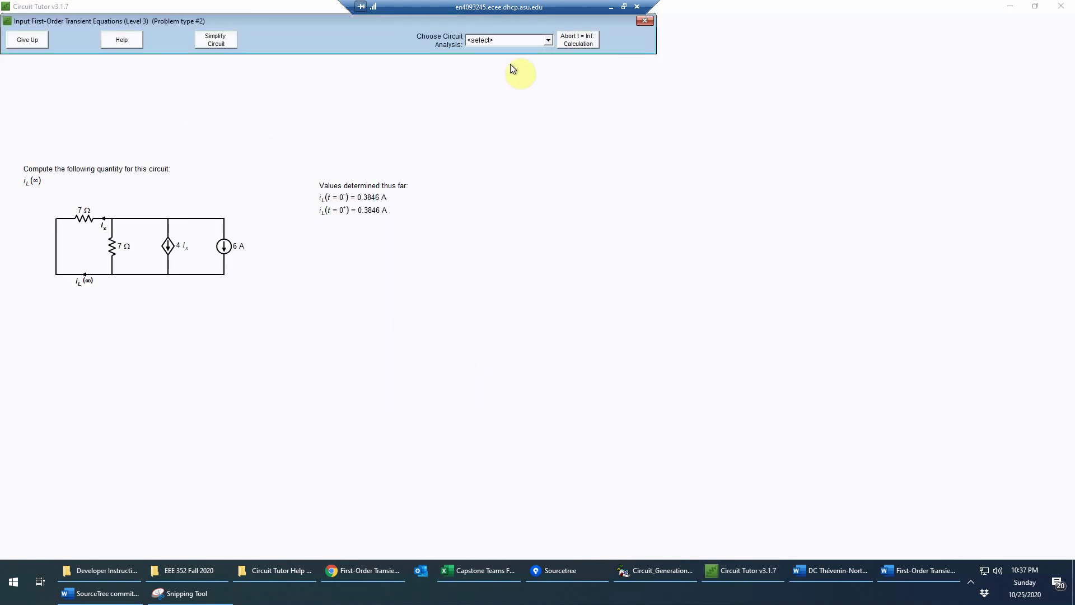
{"action": "left_click", "coordinate": [548, 41]}
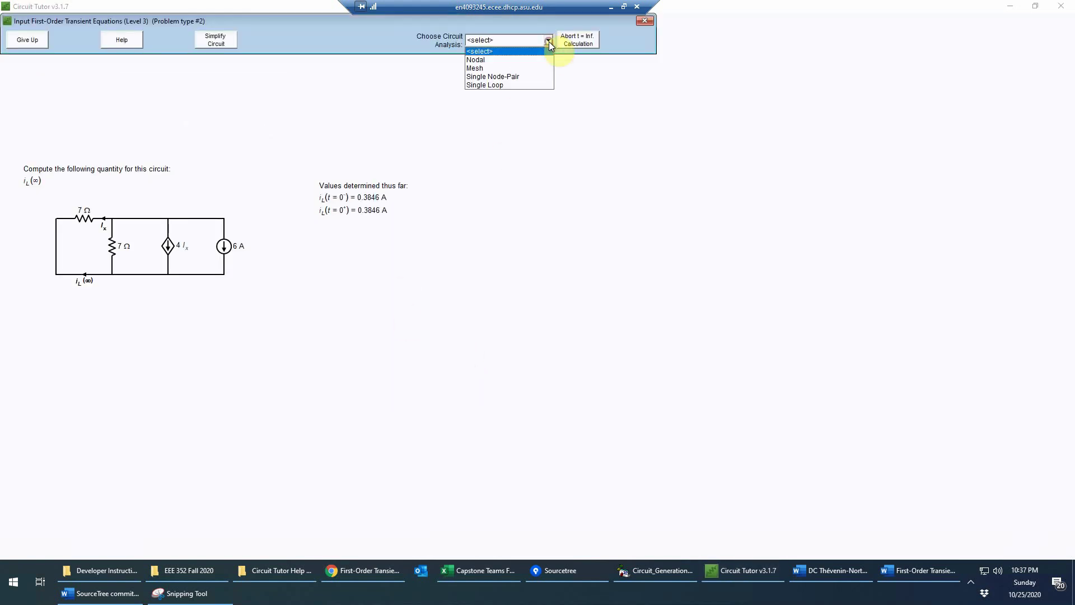
{"action": "left_click", "coordinate": [504, 77]}
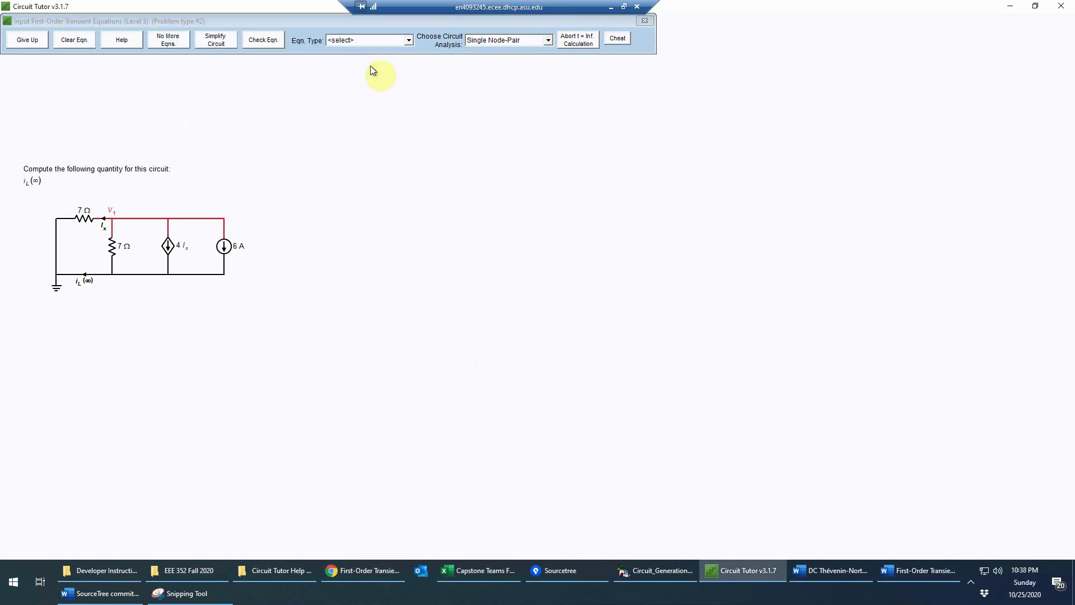
- Set up a KCL node-current equation with two resistor-current terms, a current-controlled source term and an independent current term, equal to 0
{"action": "left_click", "coordinate": [409, 40]}
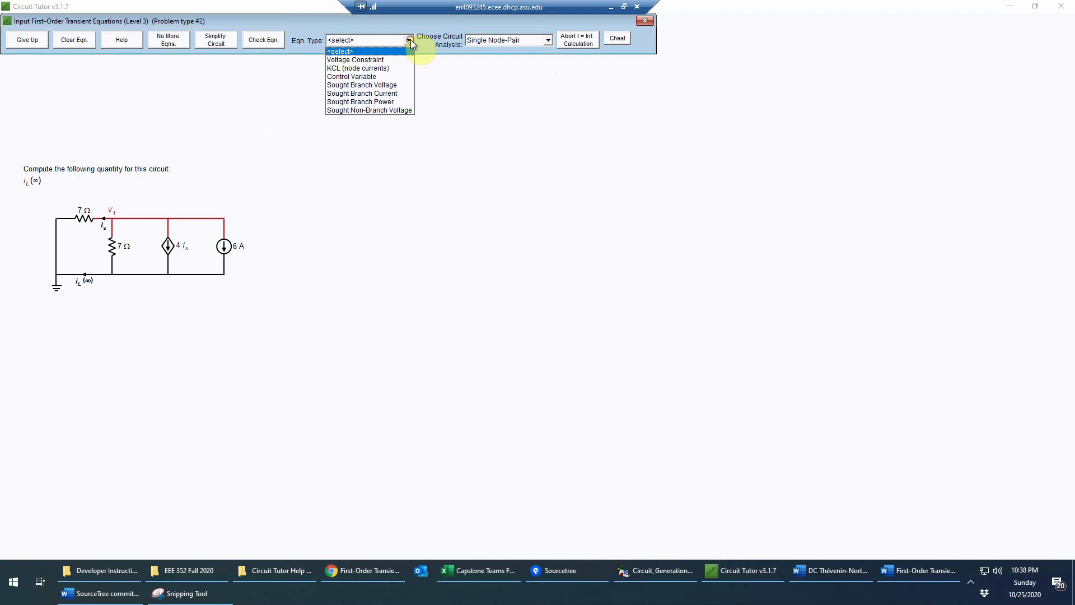
{"action": "left_click", "coordinate": [374, 68]}
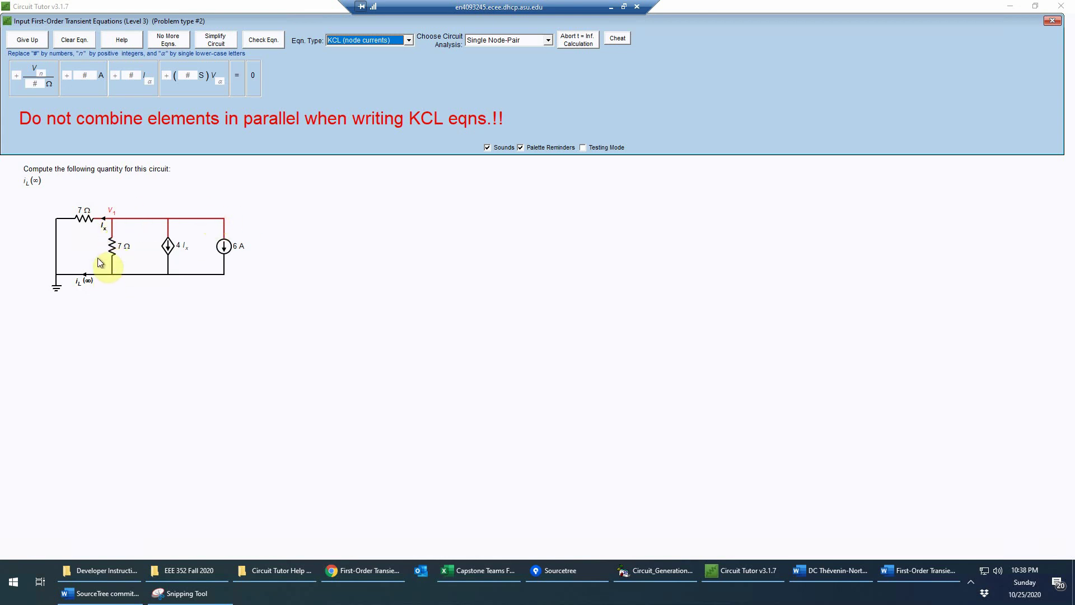
{"action": "left_click", "coordinate": [43, 92]}
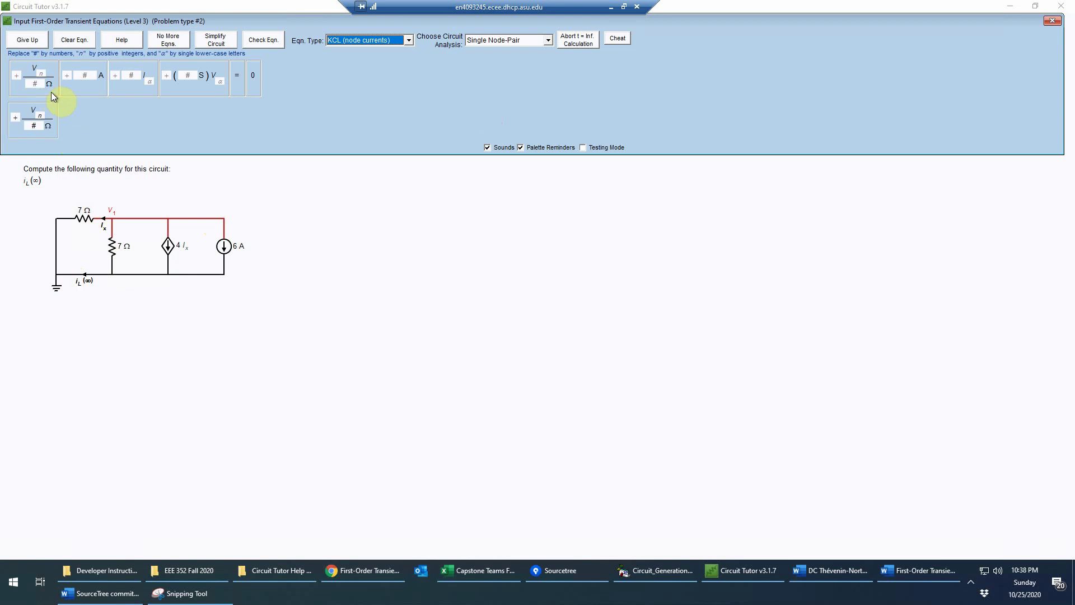
{"action": "left_click", "coordinate": [51, 92]}
{"action": "left_click", "coordinate": [129, 88]}
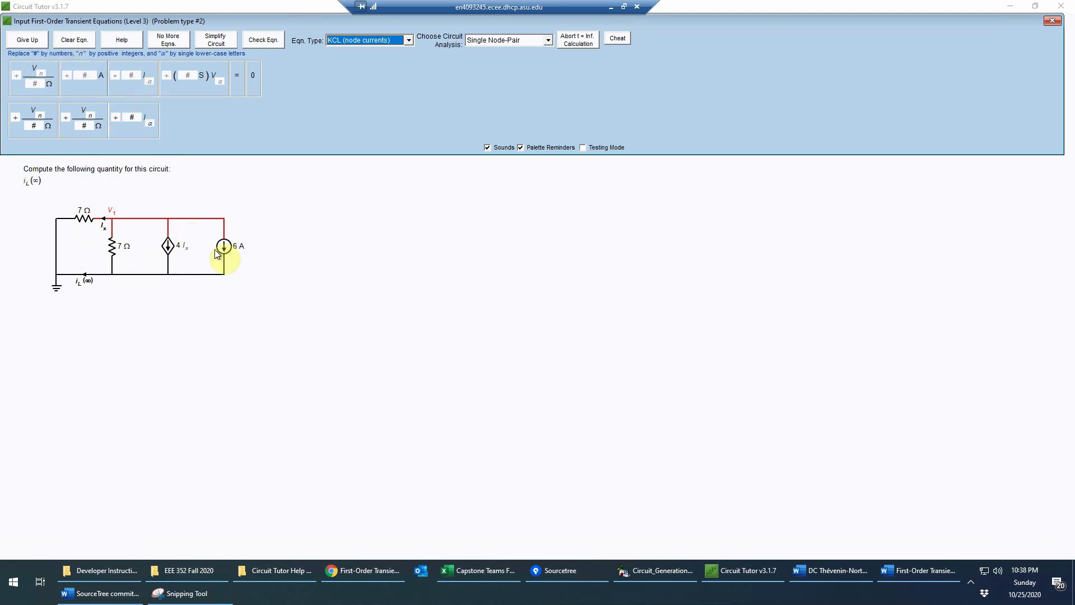
{"action": "left_click", "coordinate": [85, 89]}
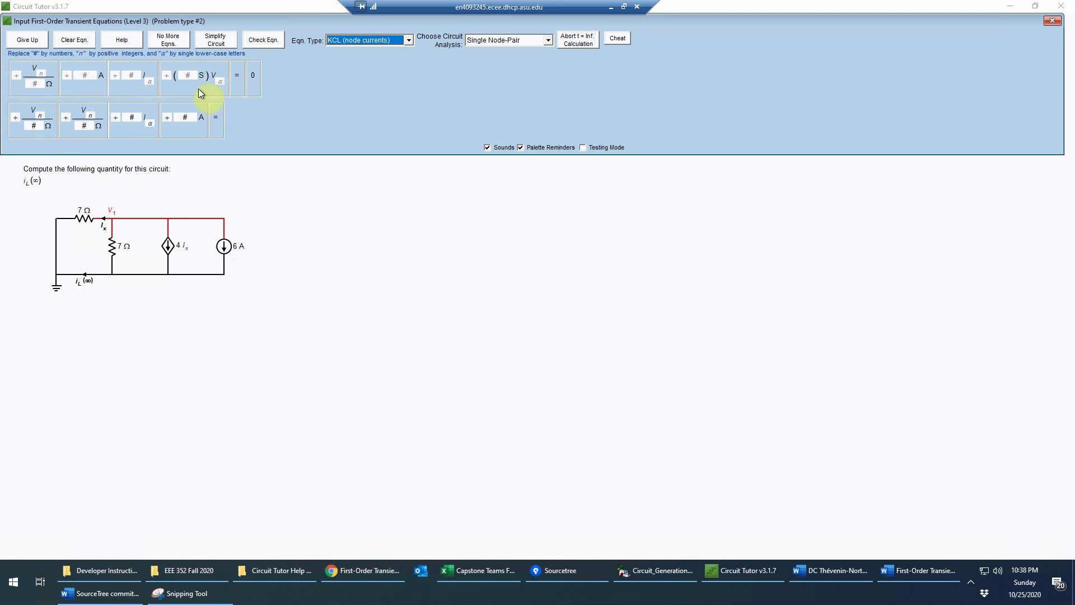
{"action": "left_click", "coordinate": [254, 89]}
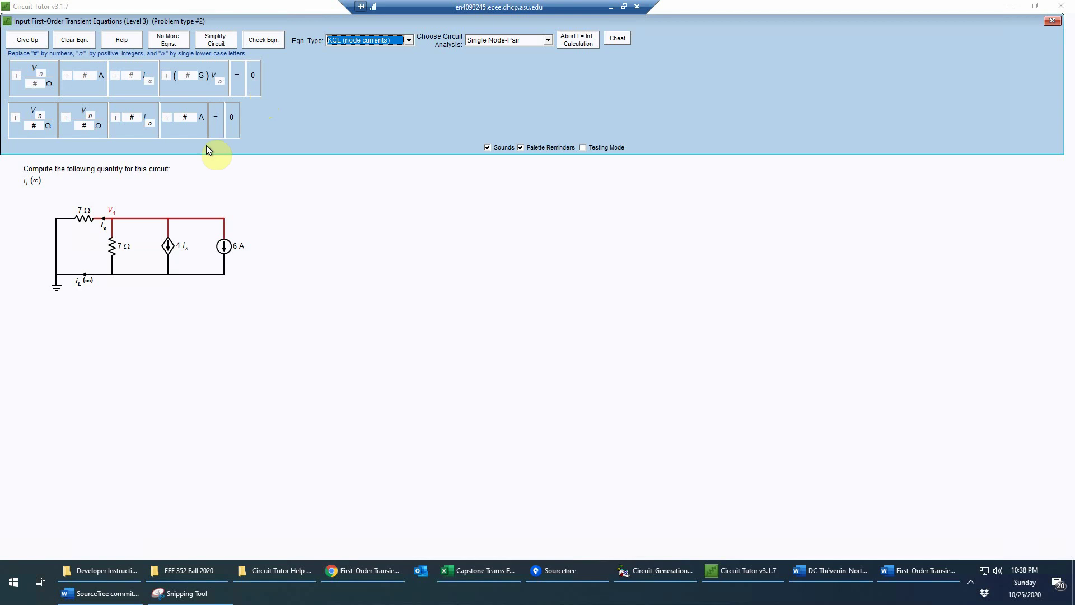
- Fill in both resistor-current terms of the KCL equation as V1 over 7 Ω
{"action": "left_click", "coordinate": [38, 116]}
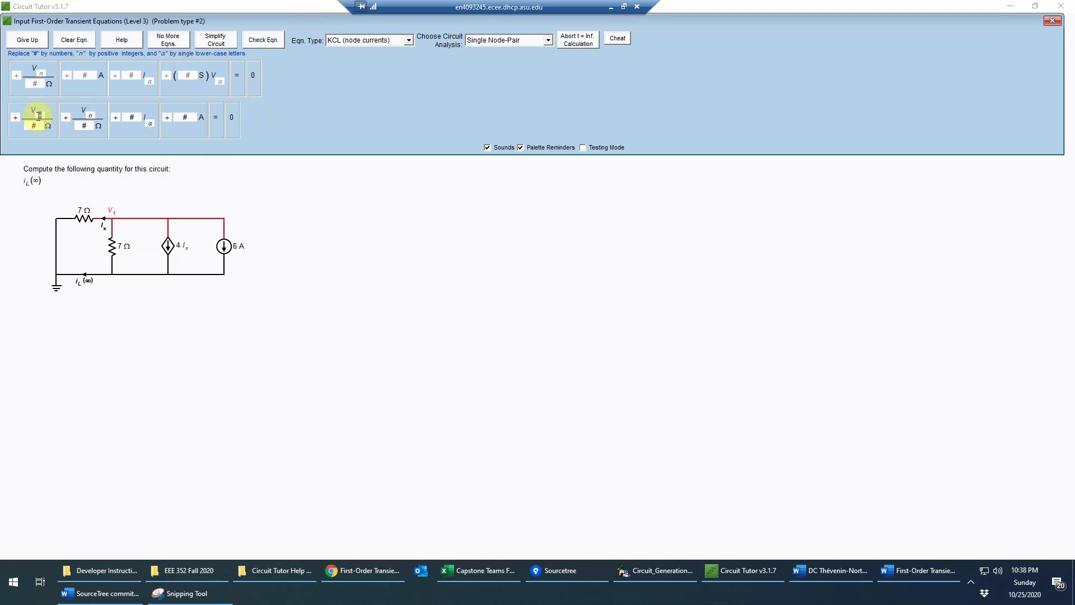
{"action": "type", "text": "1"}
{"action": "key", "text": "Tab"}
{"action": "type", "text": "7"}
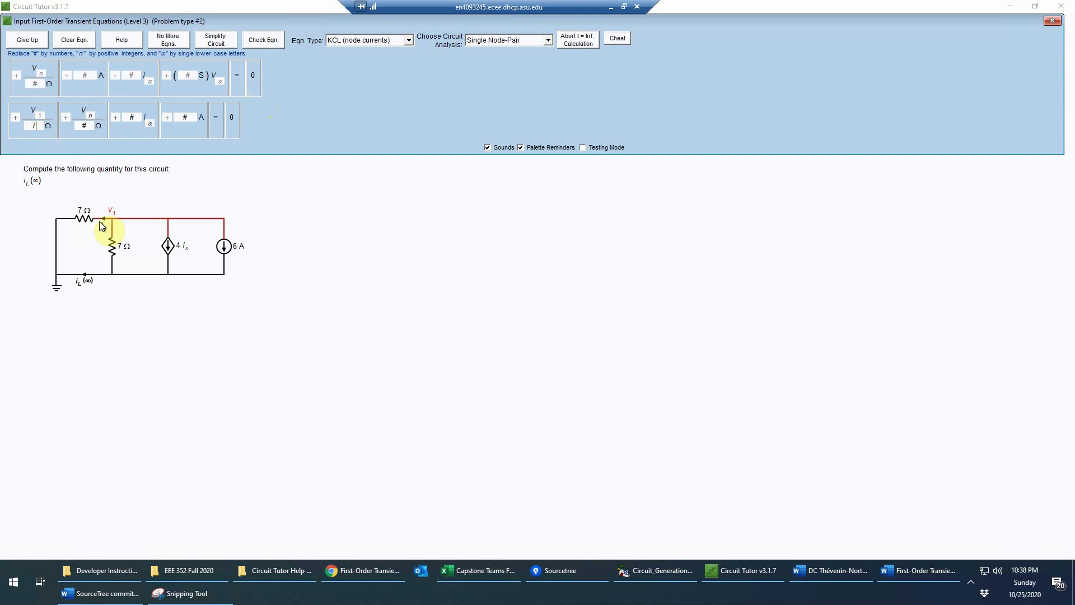
{"action": "left_click", "coordinate": [92, 115]}
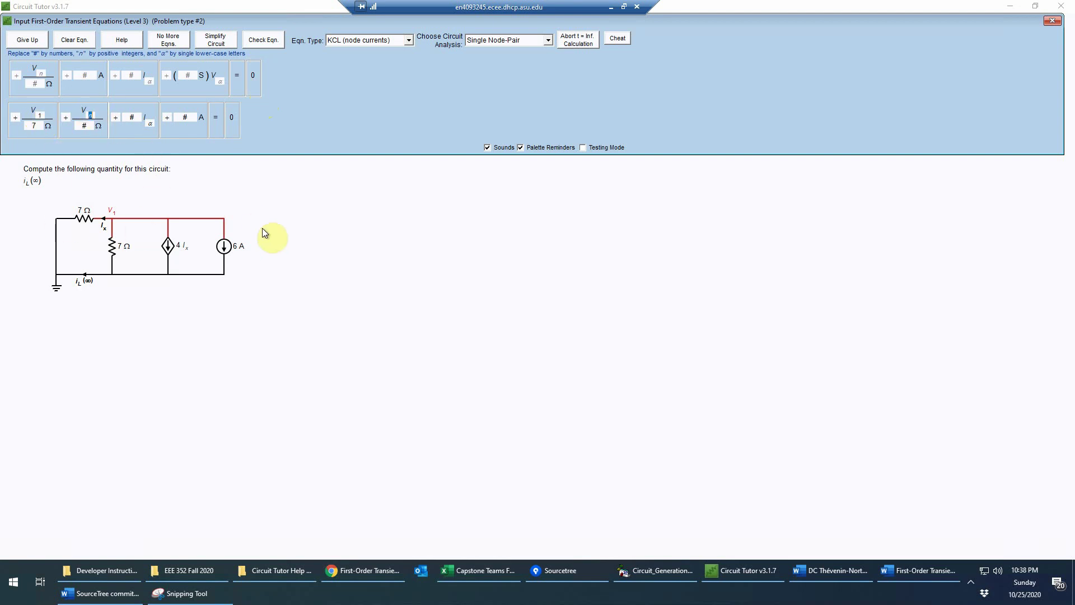
{"action": "type", "text": "1"}
{"action": "key", "text": "Tab"}
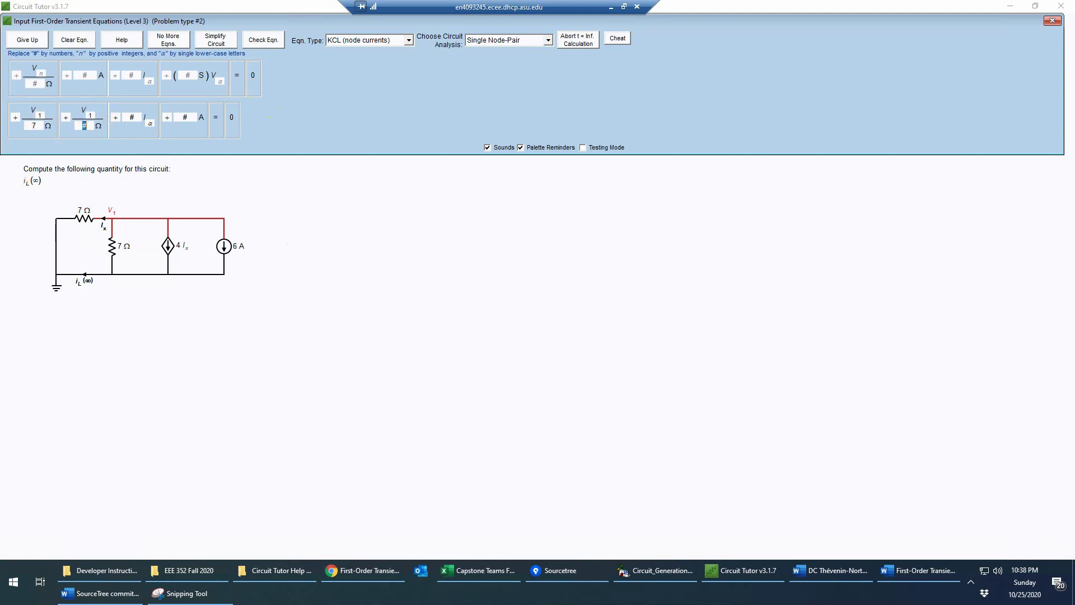
{"action": "type", "text": "7"}
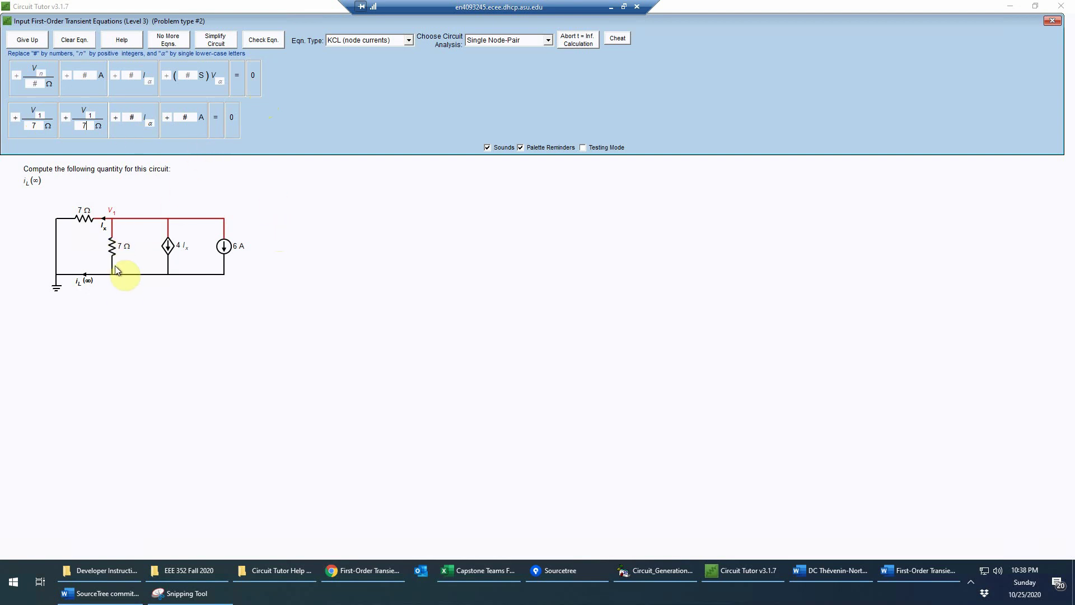
- Complete the KCL equation with the source terms 4 Ix and 6 A, and check it
{"action": "left_click", "coordinate": [135, 117]}
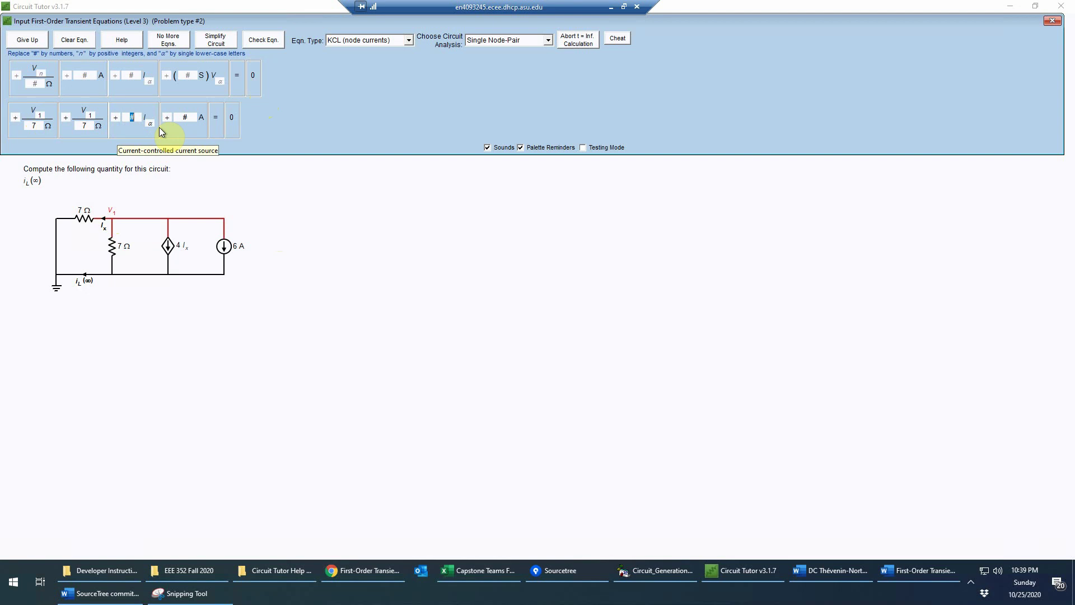
{"action": "type", "text": "4"}
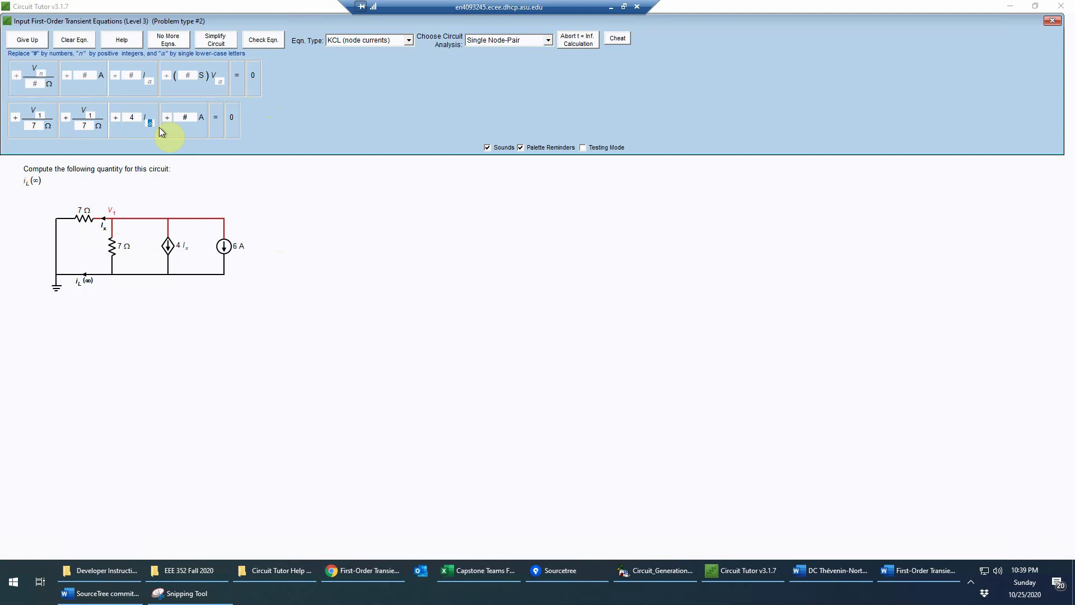
{"action": "type", "text": " Ix"}
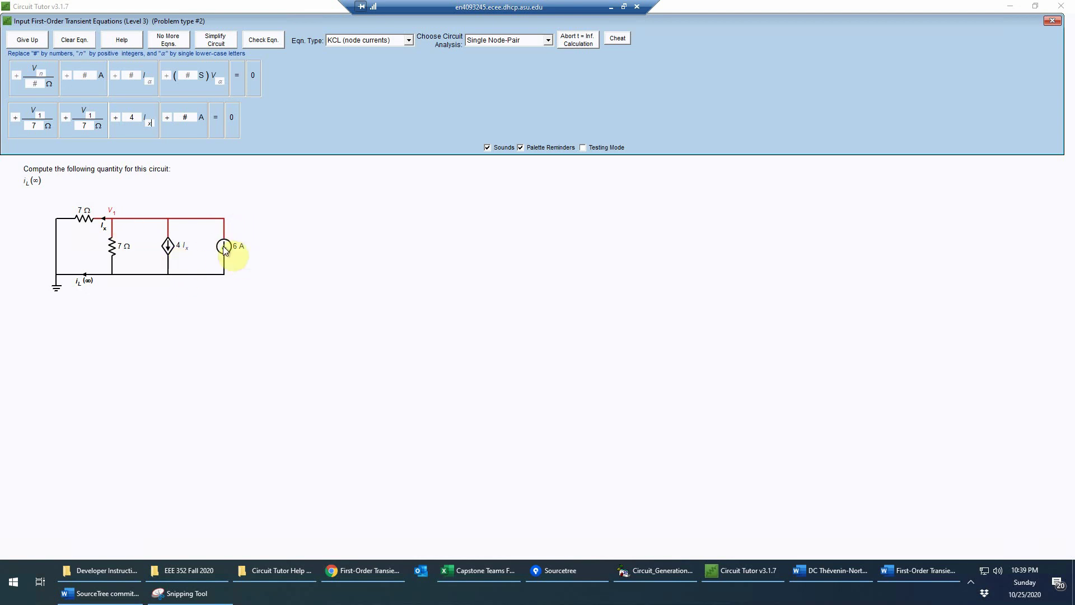
{"action": "left_click", "coordinate": [186, 117]}
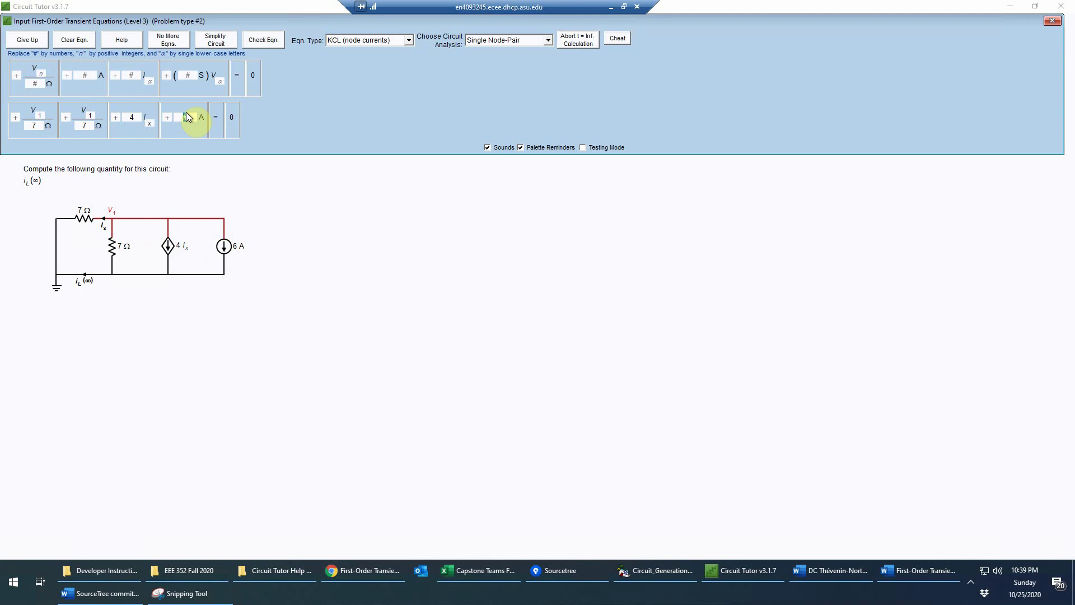
{"action": "type", "text": "6"}
{"action": "left_click", "coordinate": [274, 41]}
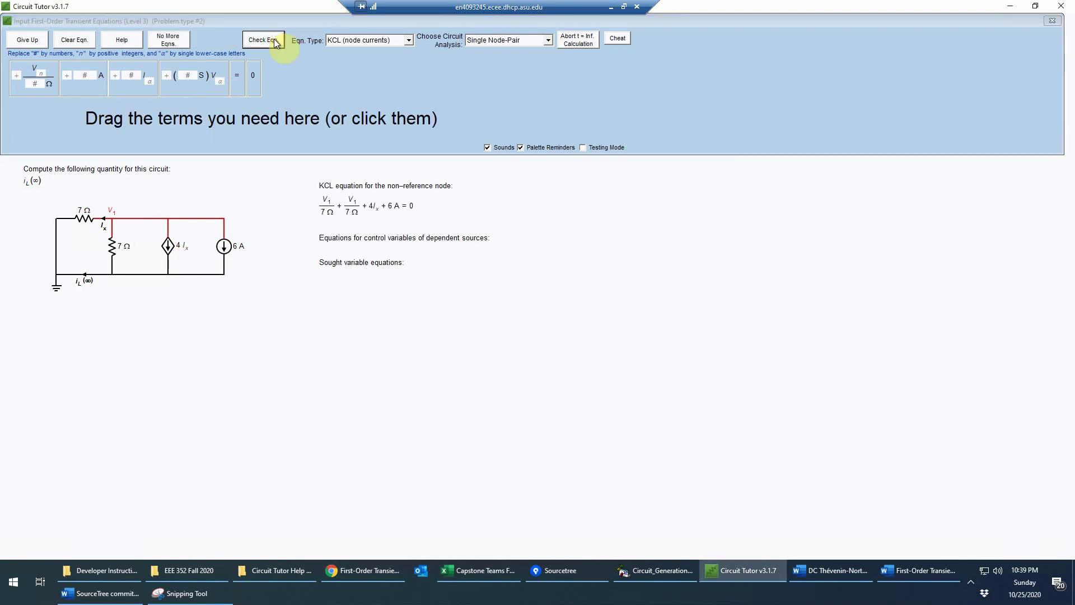
- Set up a Control Variable equation with a control current equal to a node voltage over a resistance
{"action": "left_click", "coordinate": [409, 39]}
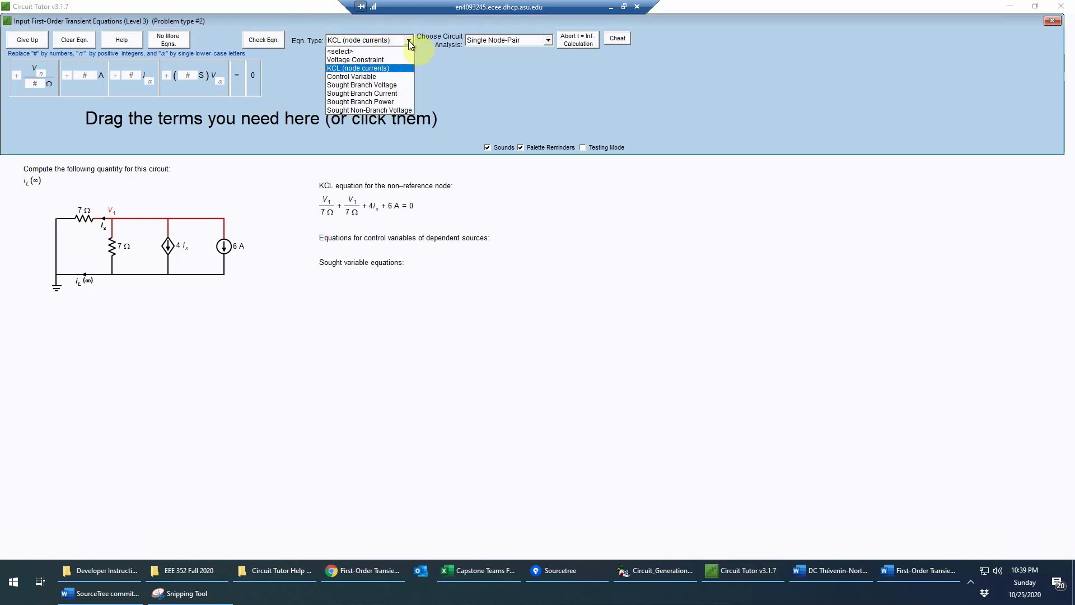
{"action": "left_click", "coordinate": [361, 77]}
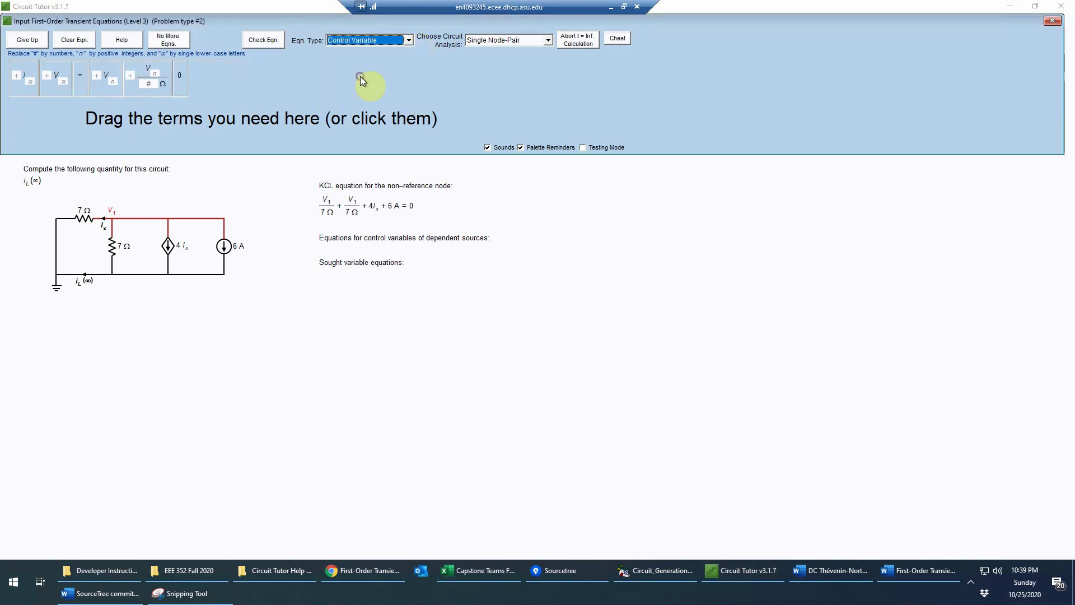
{"action": "left_click", "coordinate": [20, 88]}
{"action": "left_click", "coordinate": [82, 93]}
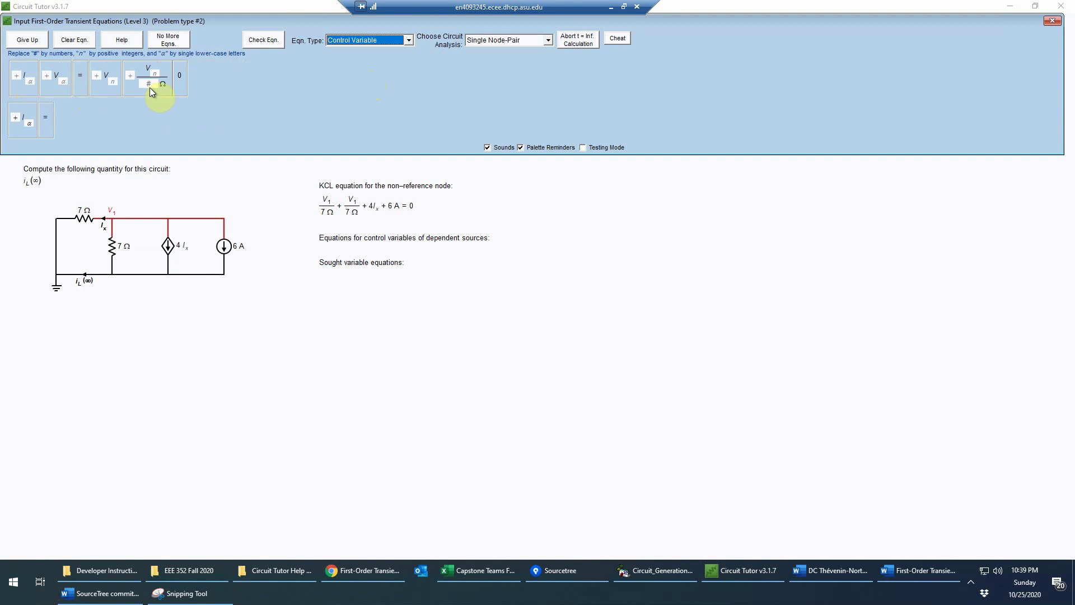
{"action": "left_click", "coordinate": [146, 89]}
- Complete the control variable equation as Ix = V1 / 7 Ω and check it
{"action": "left_click", "coordinate": [29, 122]}
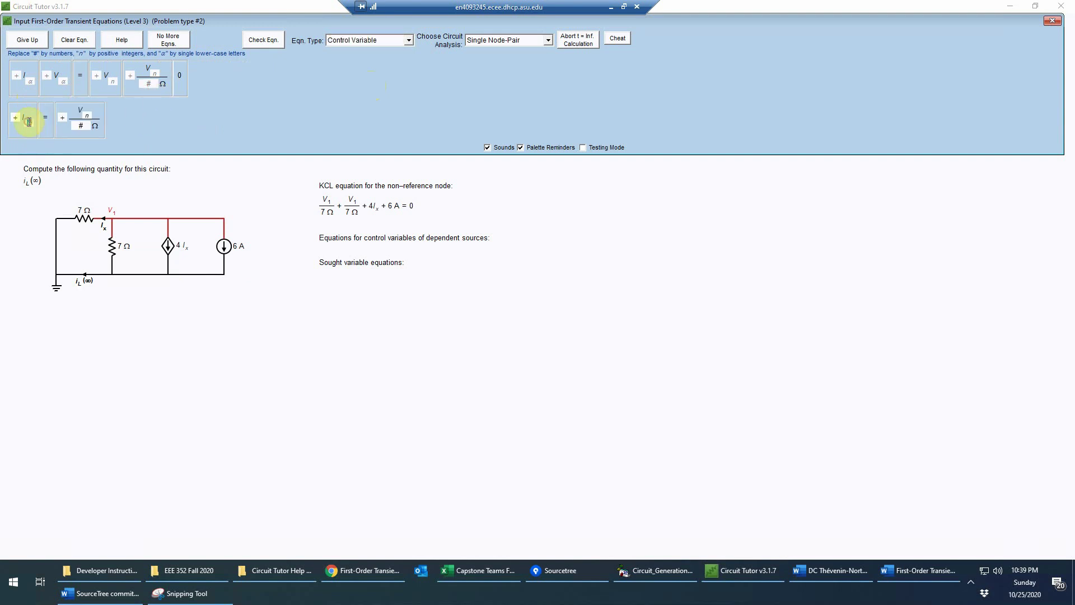
{"action": "type", "text": "x"}
{"action": "left_click", "coordinate": [88, 116]}
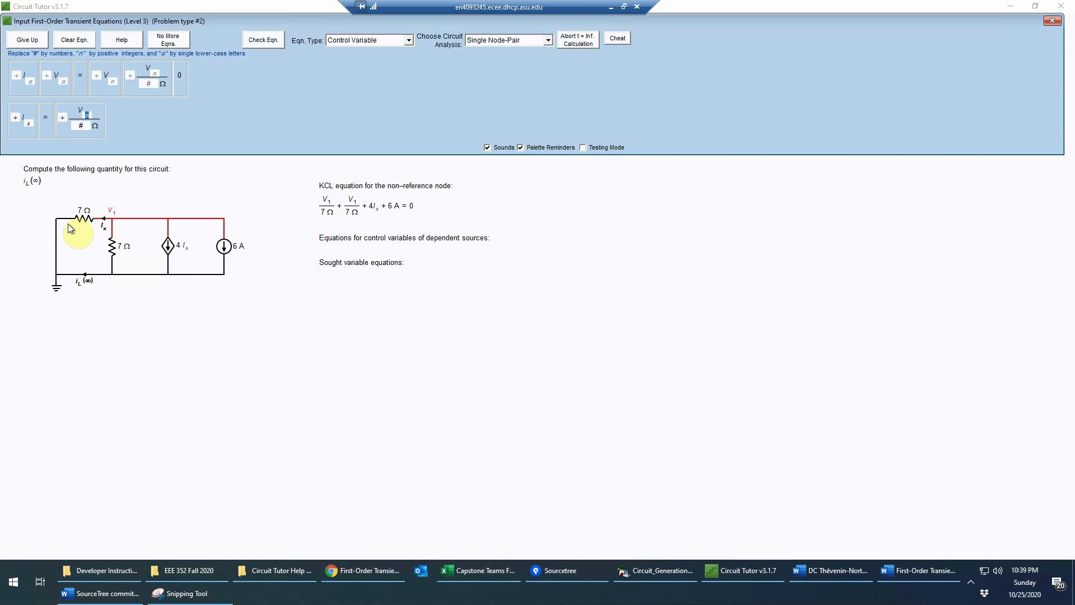
{"action": "type", "text": "1"}
{"action": "left_click", "coordinate": [85, 126]}
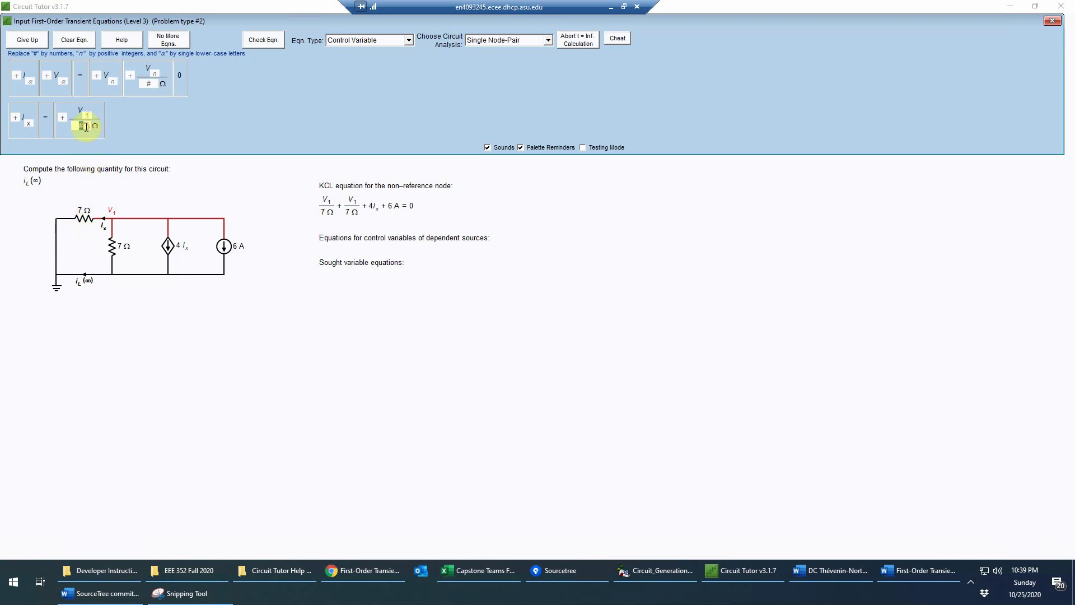
{"action": "type", "text": "7"}
{"action": "left_click", "coordinate": [264, 38]}
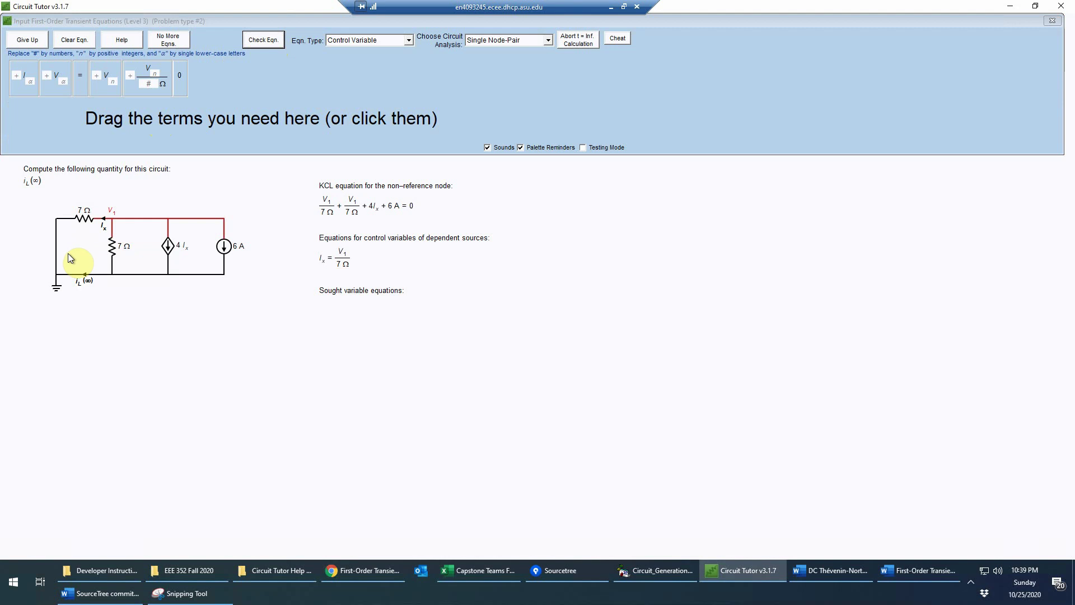
- Set up a Sought Branch Current equation with iL(∞) equal to a voltage-over-resistance term from Term Set #2
{"action": "left_click", "coordinate": [409, 40]}
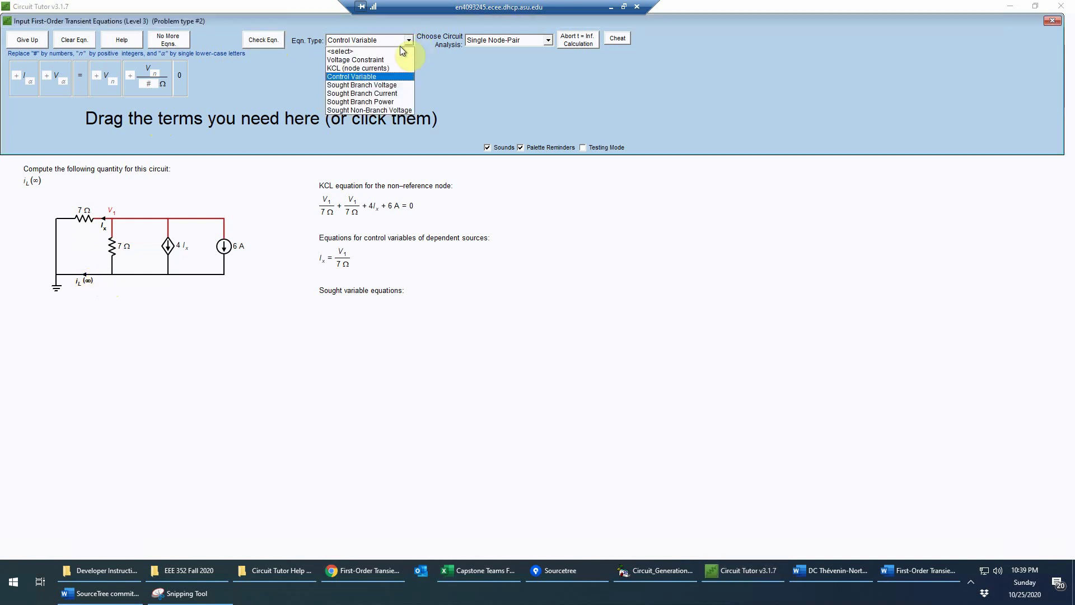
{"action": "left_click", "coordinate": [365, 92]}
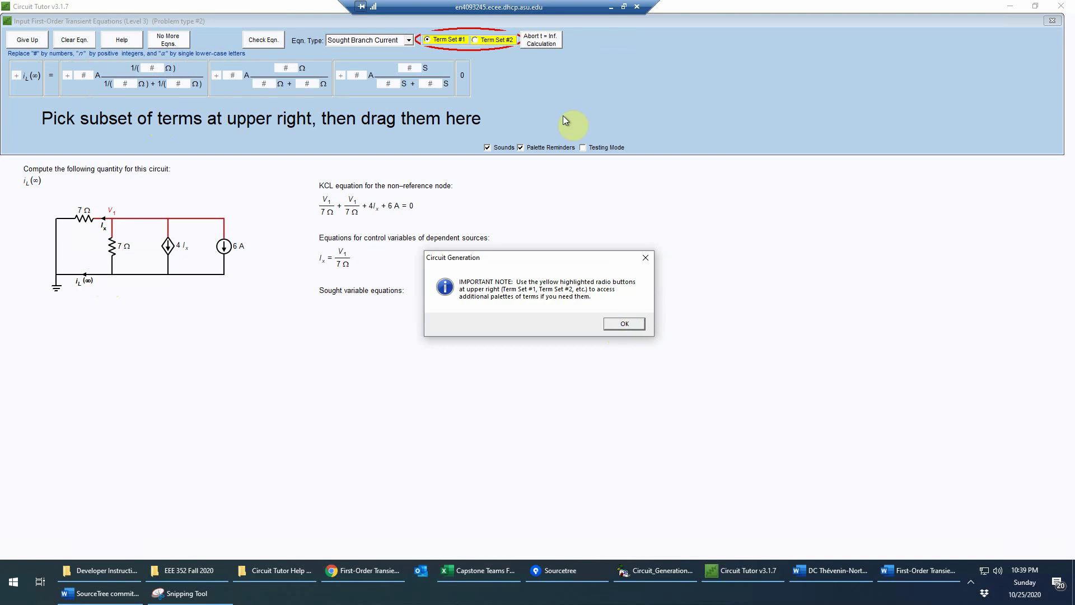
{"action": "left_click", "coordinate": [626, 324]}
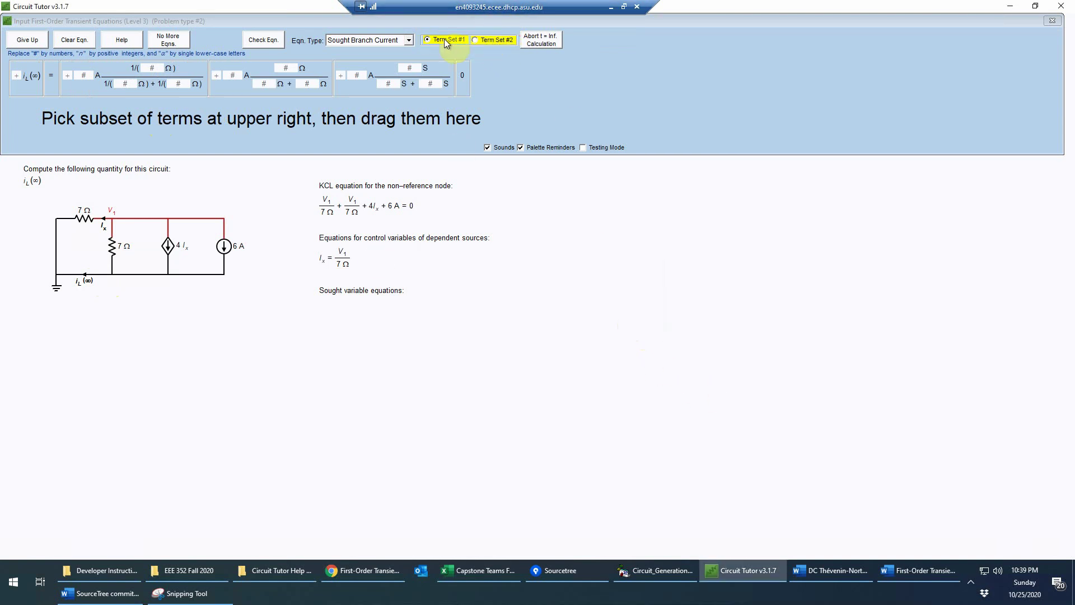
{"action": "left_click", "coordinate": [24, 90]}
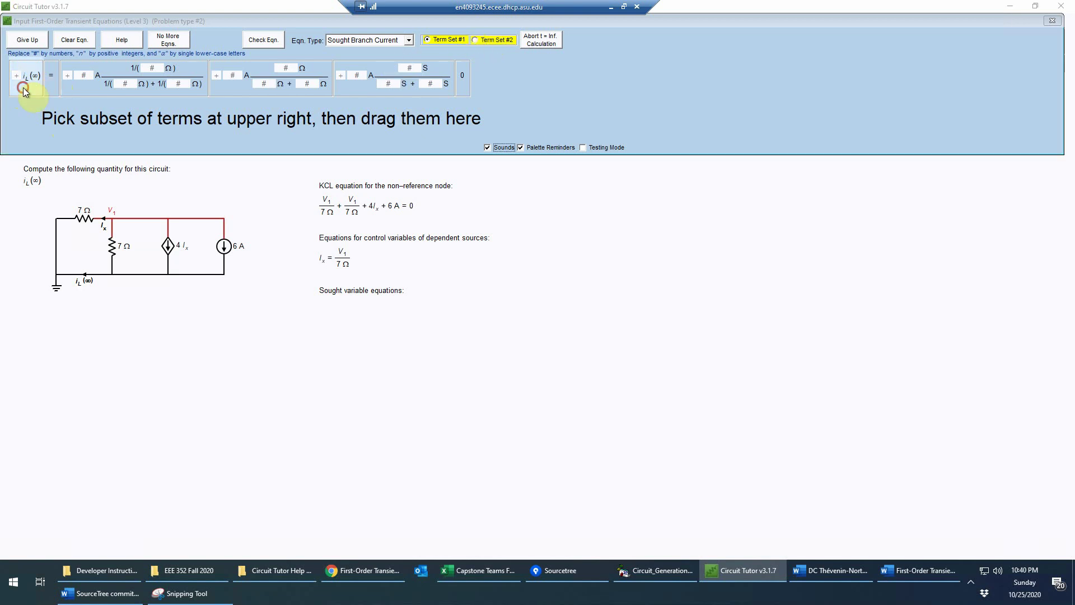
{"action": "left_click", "coordinate": [52, 88]}
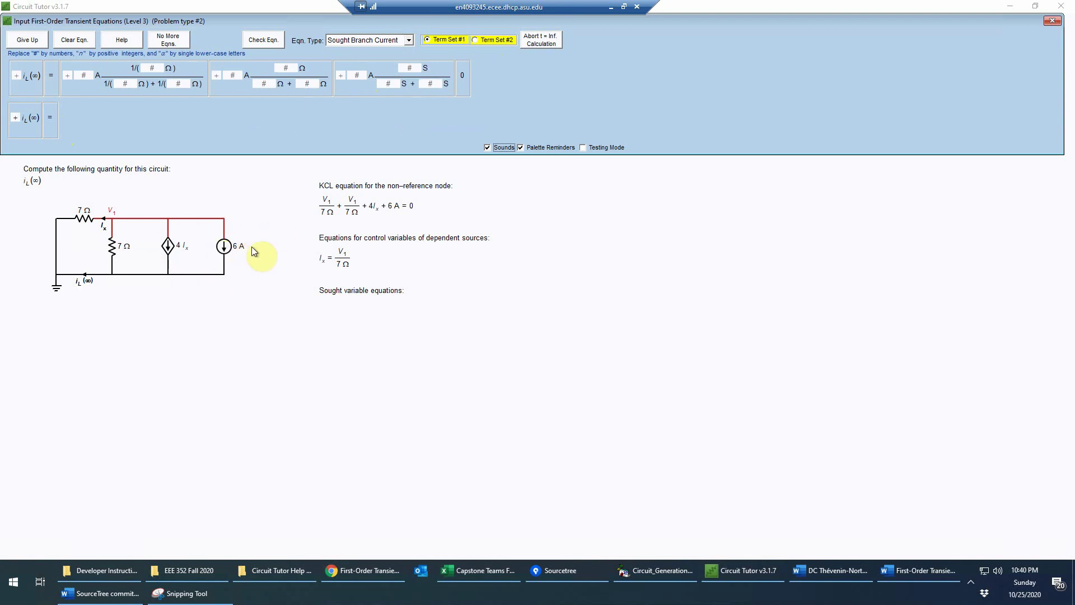
{"action": "left_click", "coordinate": [505, 39]}
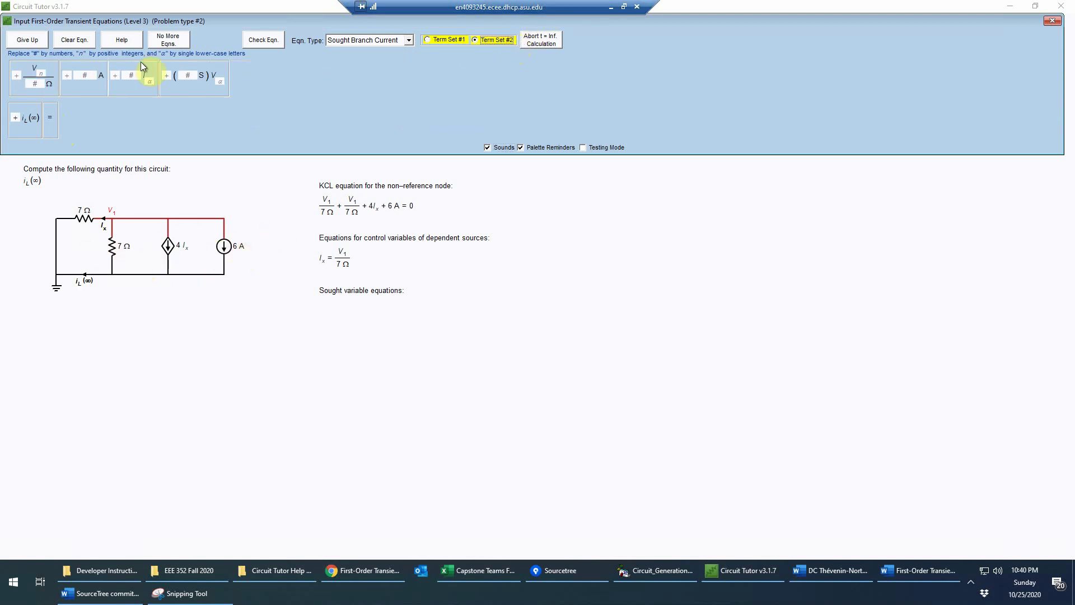
{"action": "left_click", "coordinate": [51, 92]}
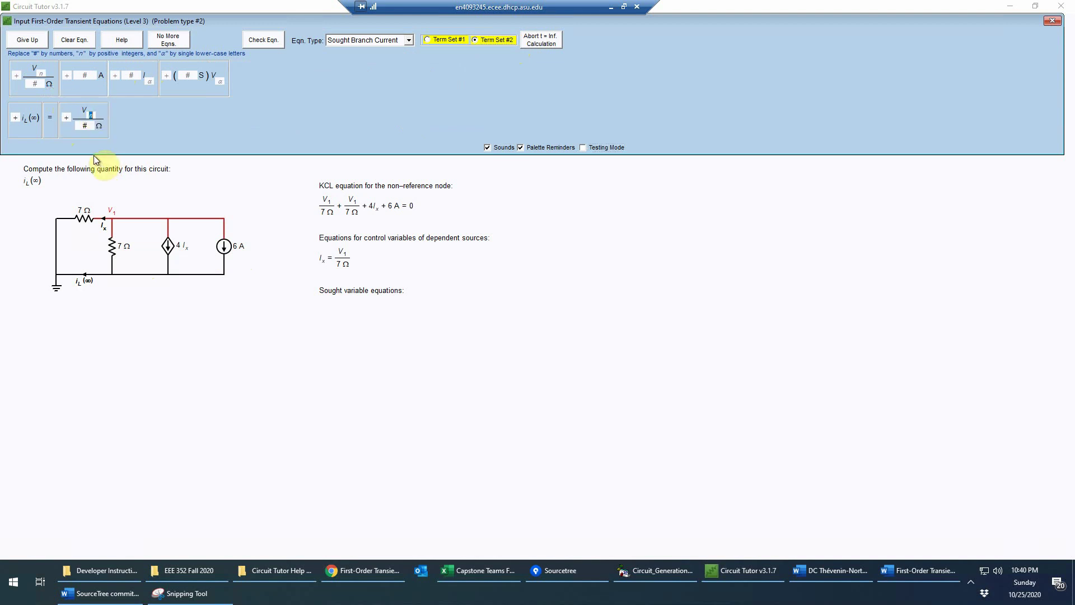
- Complete the sought current equation as iL(∞) = −V1 / 7 Ω and check it
{"action": "left_click", "coordinate": [91, 126]}
{"action": "type", "text": "7"}
{"action": "left_click", "coordinate": [67, 116]}
{"action": "type", "text": "-"}
{"action": "left_click", "coordinate": [274, 40]}
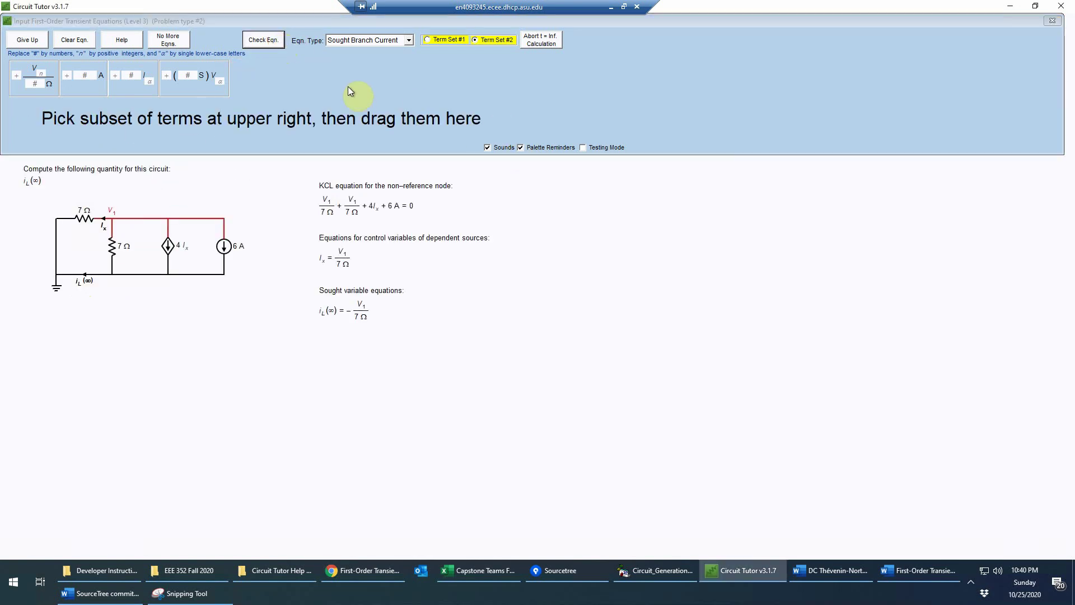
- Finish entering equations, fill in V1 = −7 V with the Cheat option, and check the answer
{"action": "left_click", "coordinate": [175, 41]}
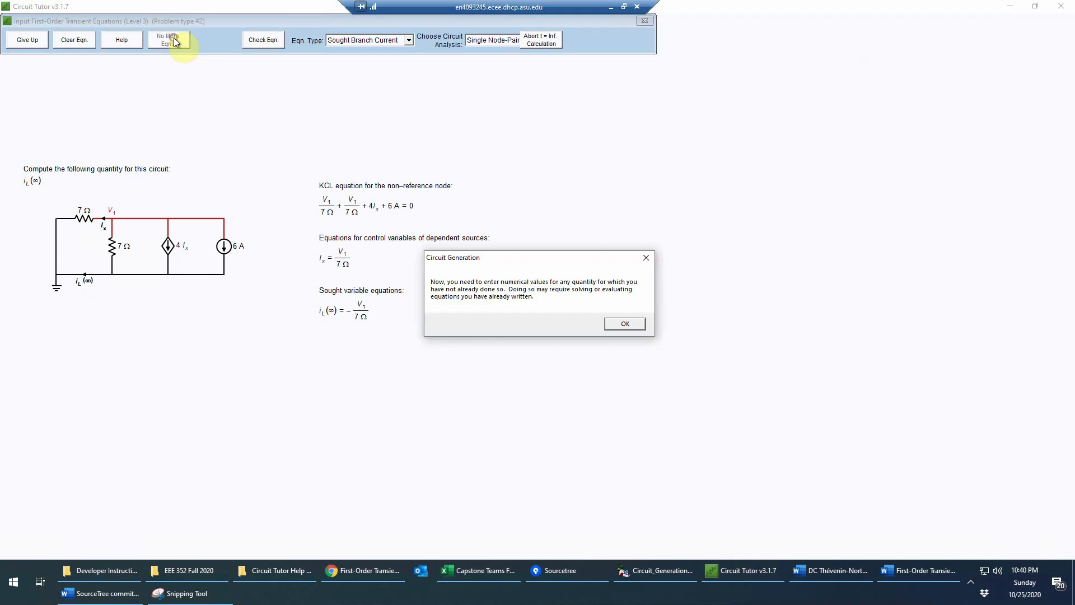
{"action": "left_click", "coordinate": [621, 324]}
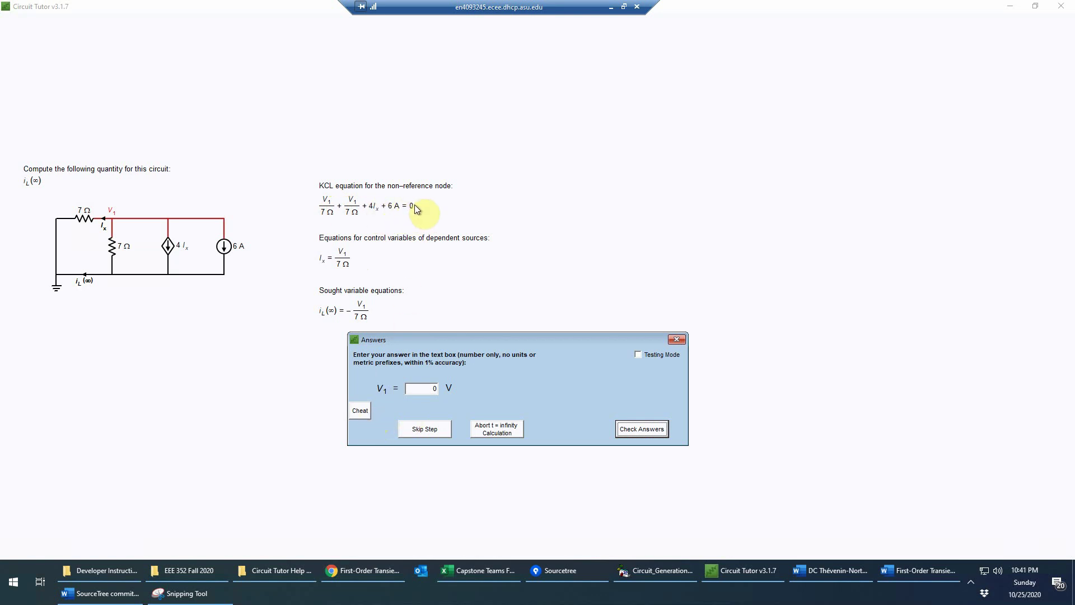
{"action": "left_click", "coordinate": [359, 417]}
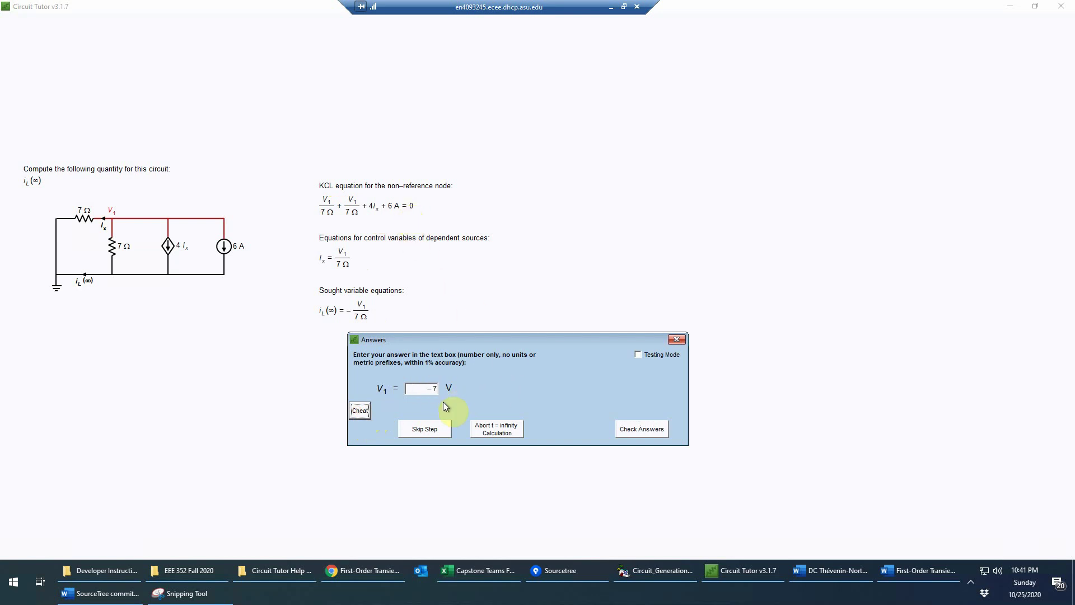
{"action": "left_click", "coordinate": [644, 429]}
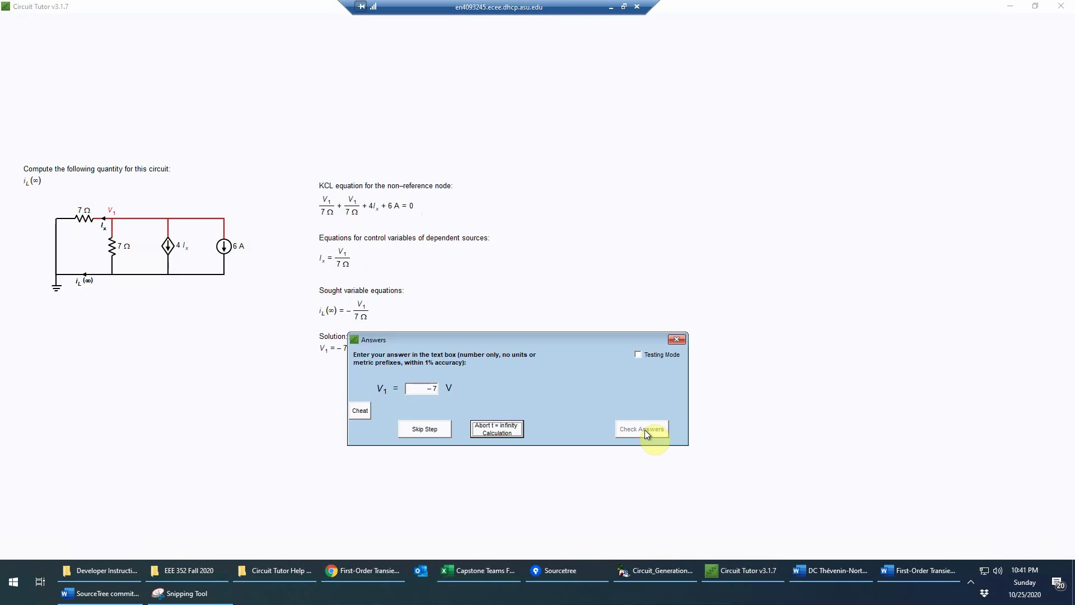
- Fill in iL(∞) = 1 A with the Cheat option and check the answer
{"action": "left_click", "coordinate": [623, 335]}
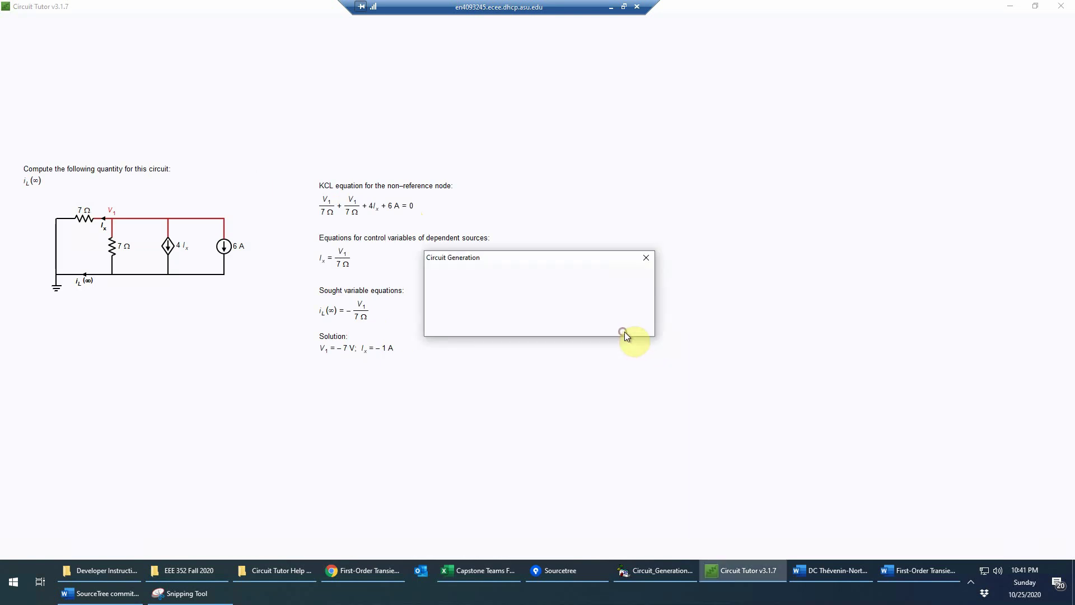
{"action": "left_click", "coordinate": [624, 324]}
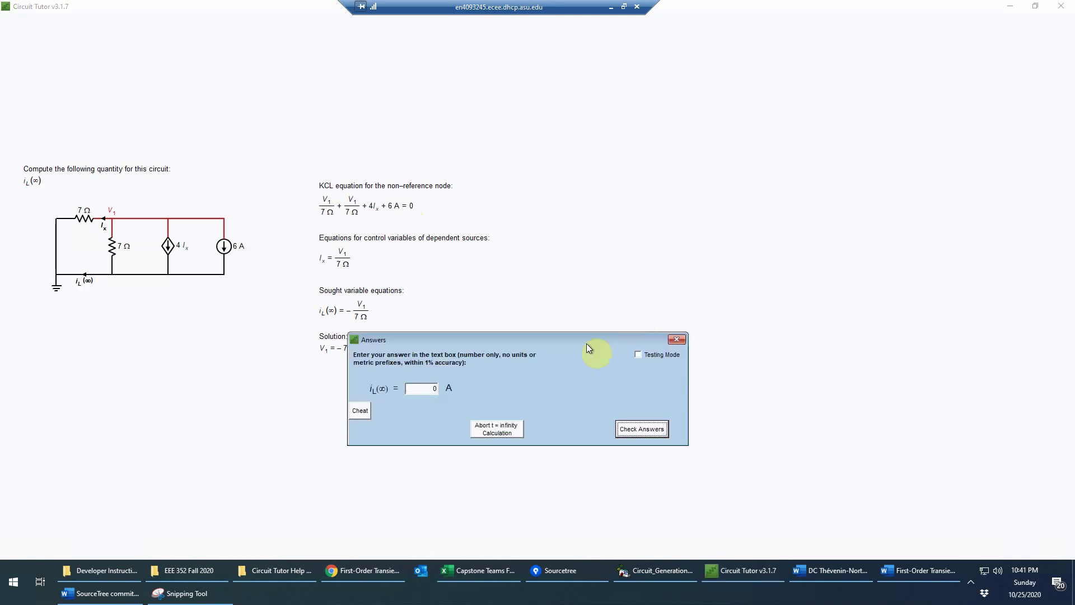
{"action": "left_click_drag", "start_coordinate": [449, 344], "coordinate": [398, 385]}
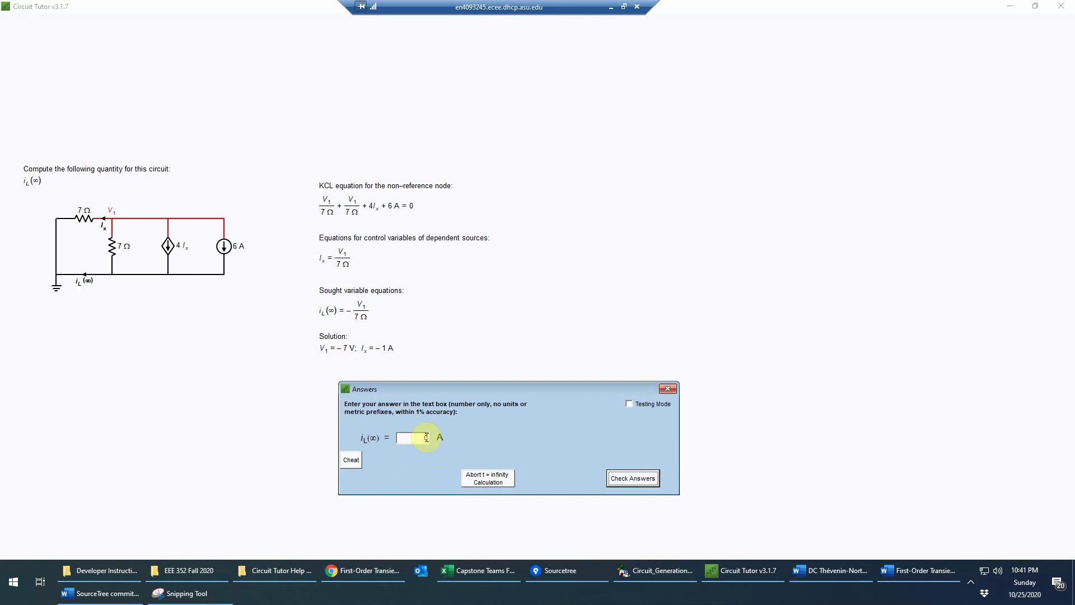
{"action": "left_click", "coordinate": [359, 454]}
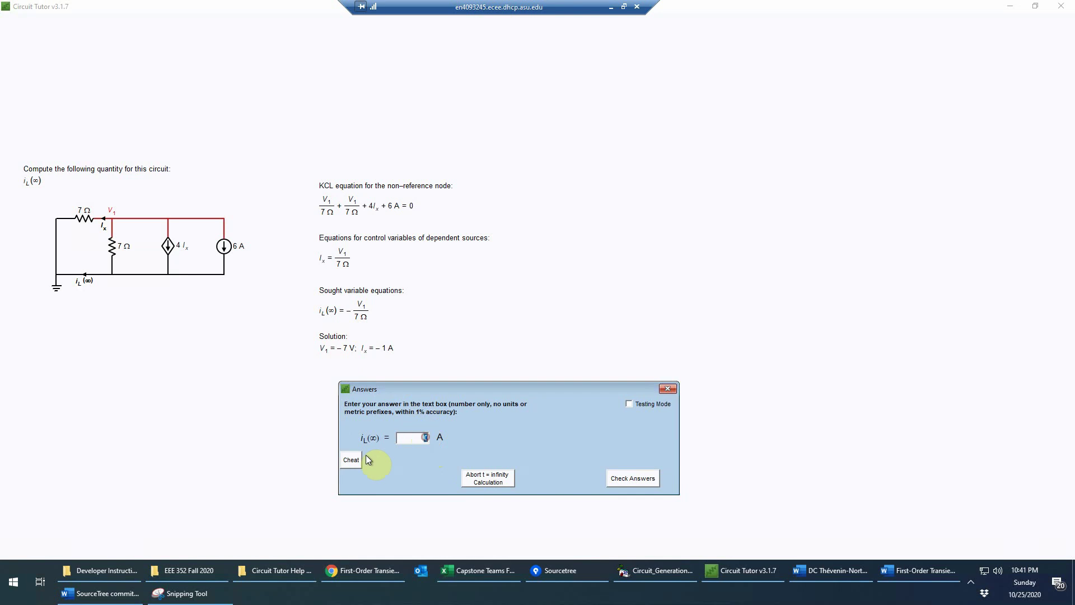
{"action": "left_click", "coordinate": [643, 478]}
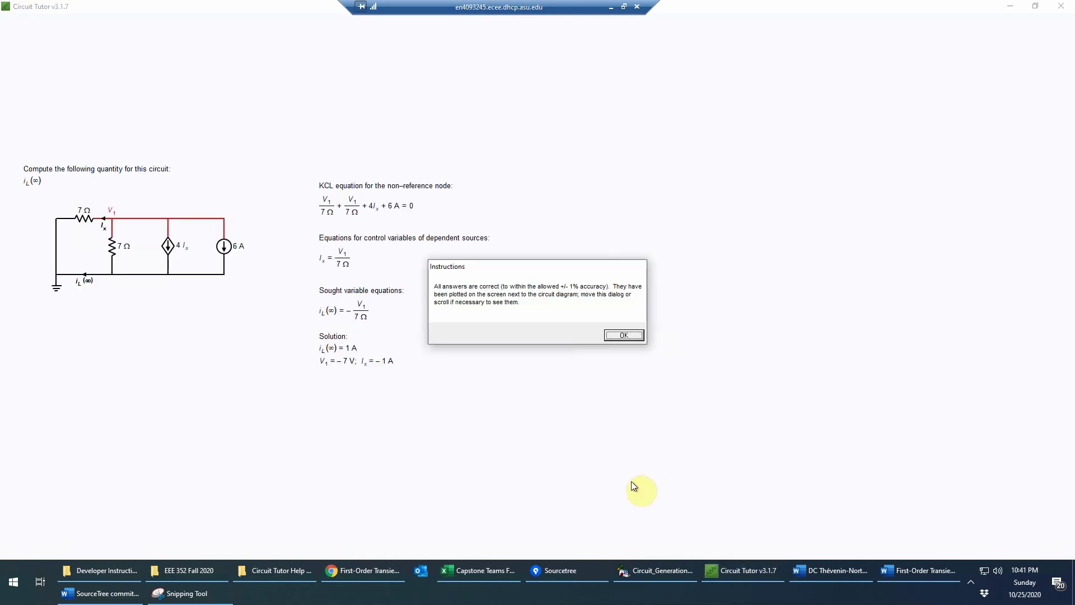
{"action": "left_click", "coordinate": [625, 335]}
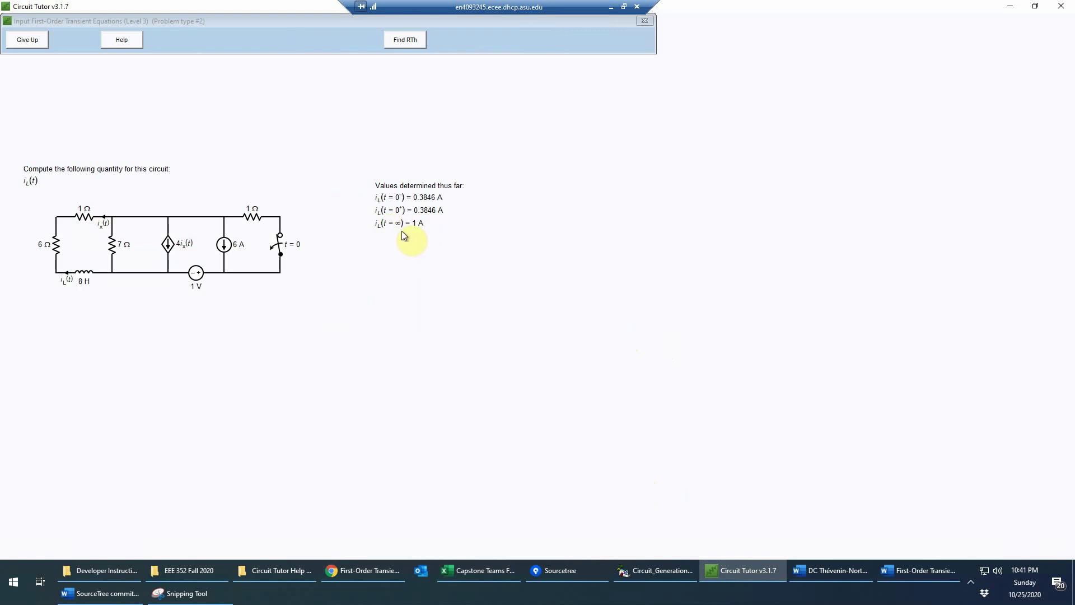
- Start the RTh calculation, open the circuit for reconfiguration, and delete the t = 0 switch
{"action": "left_click", "coordinate": [413, 43]}
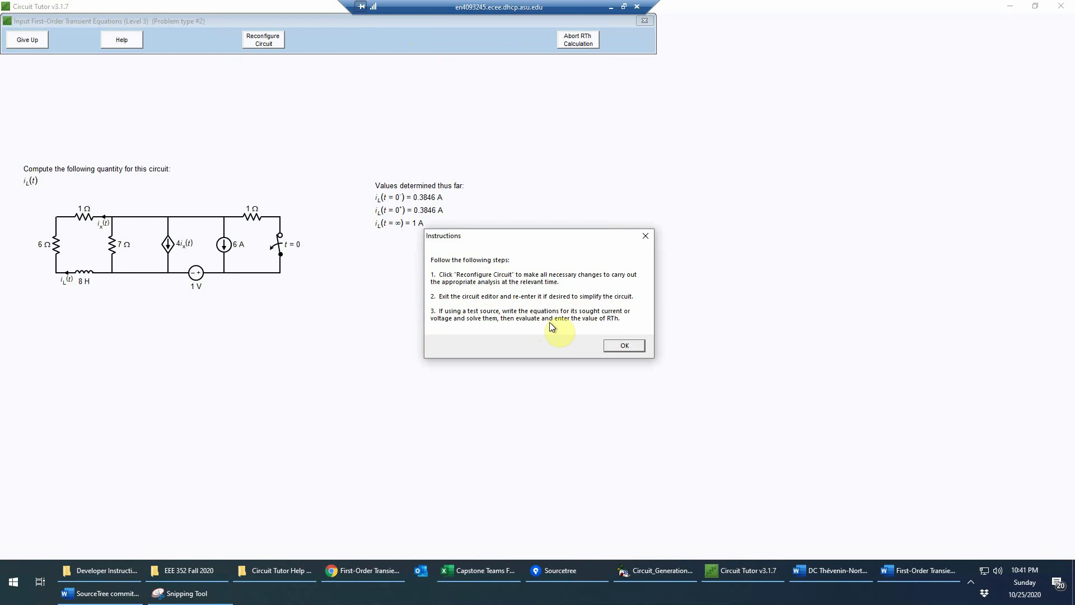
{"action": "left_click", "coordinate": [624, 345]}
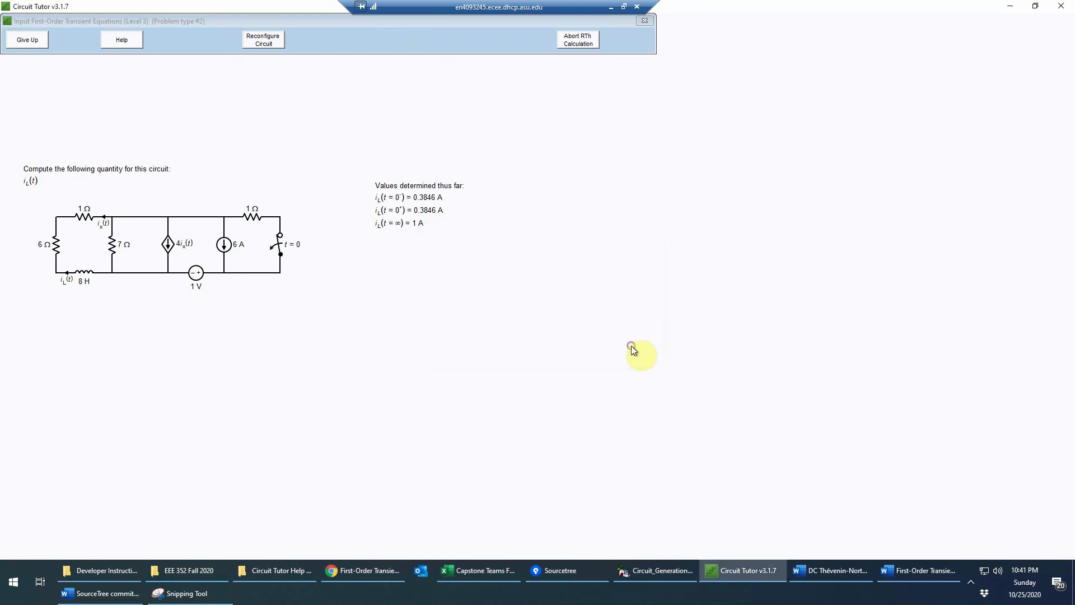
{"action": "left_click", "coordinate": [263, 45]}
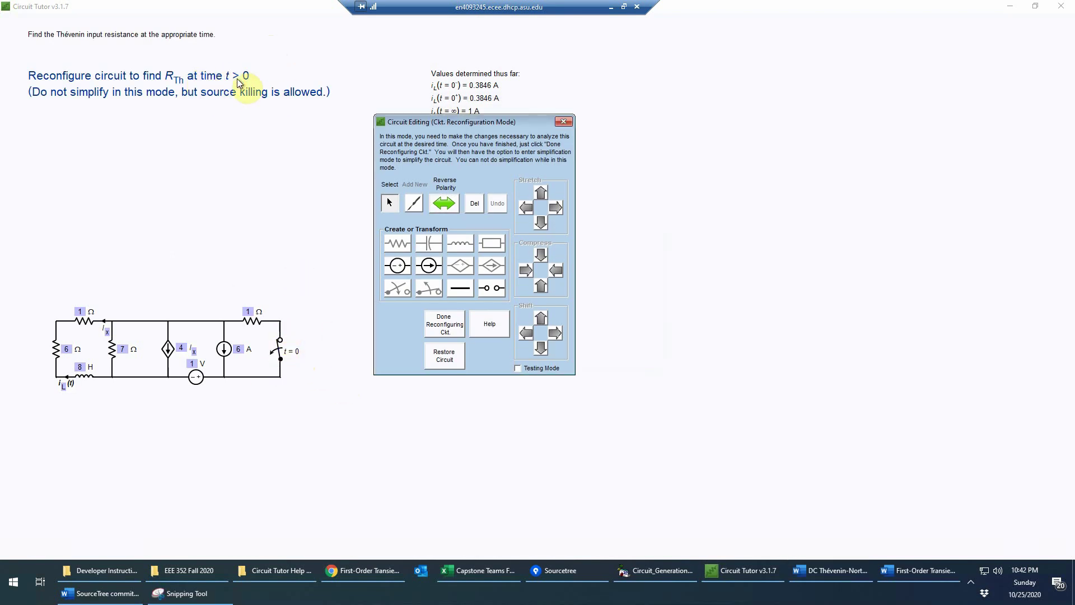
{"action": "left_click", "coordinate": [283, 354]}
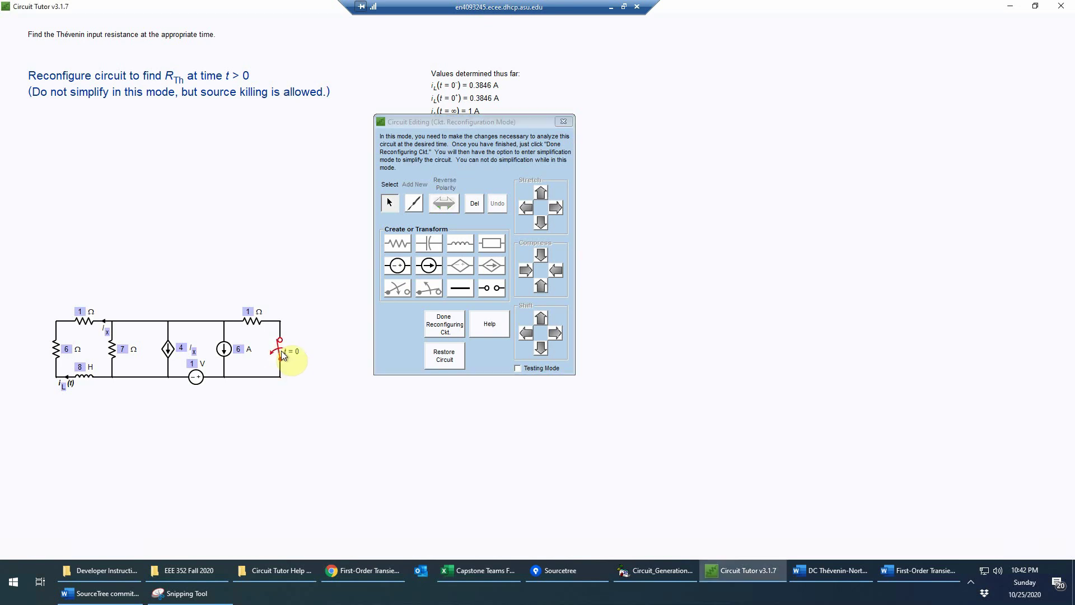
{"action": "key", "text": "Delete"}
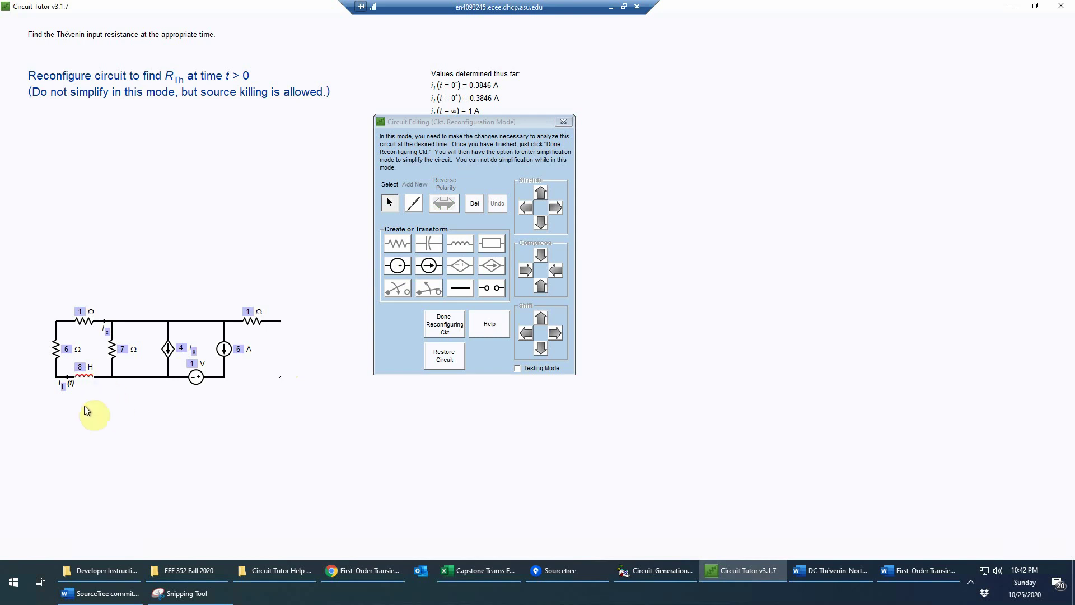
- Kill the independent sources by shorting the 1 V source and deleting the 6 A source
{"action": "left_click", "coordinate": [83, 374]}
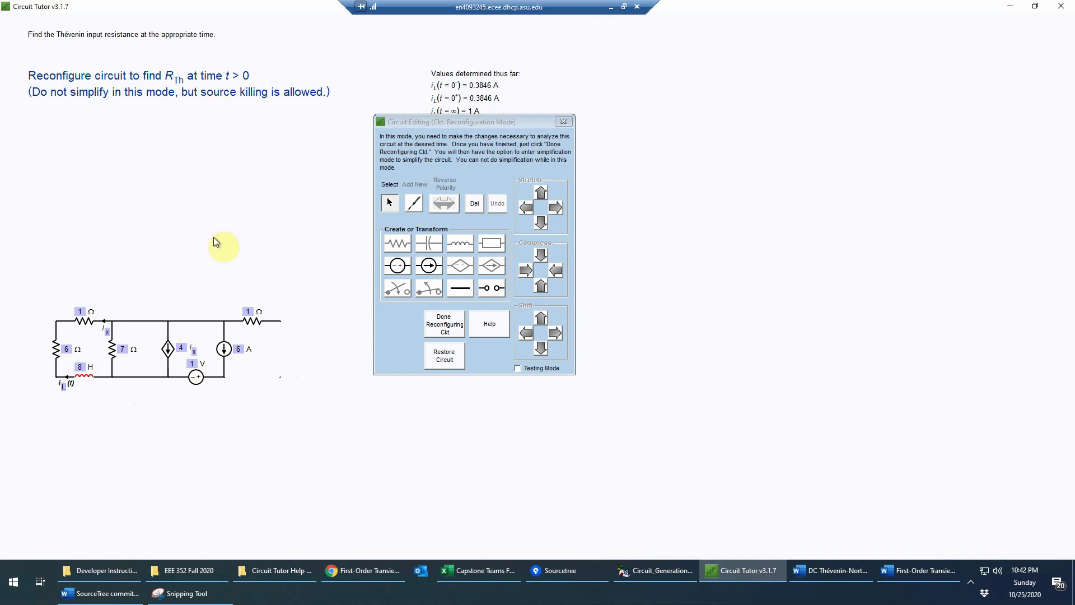
{"action": "left_click", "coordinate": [196, 378]}
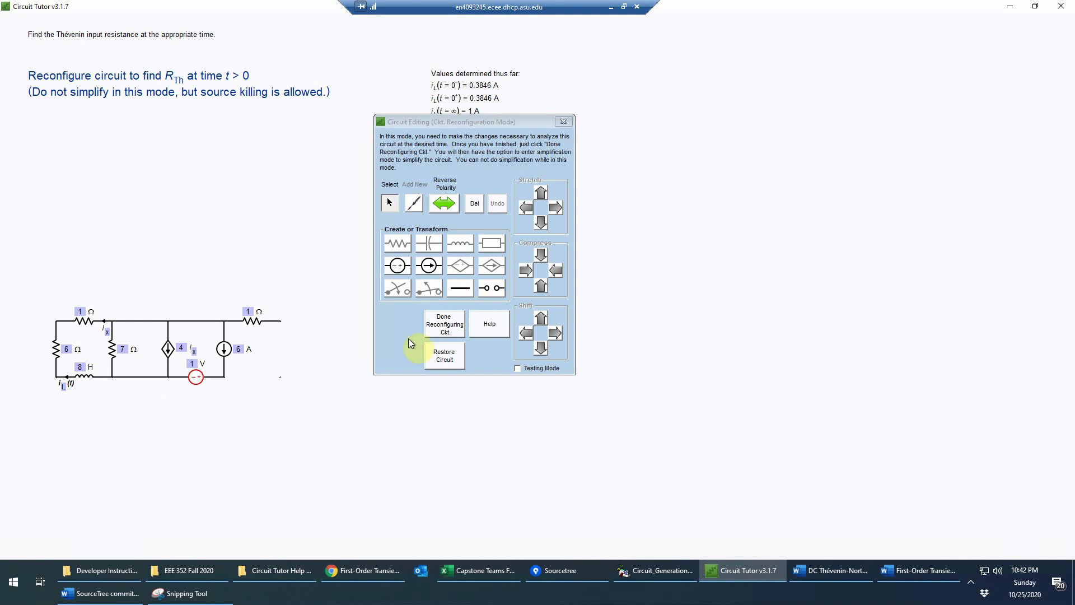
{"action": "left_click", "coordinate": [226, 354]}
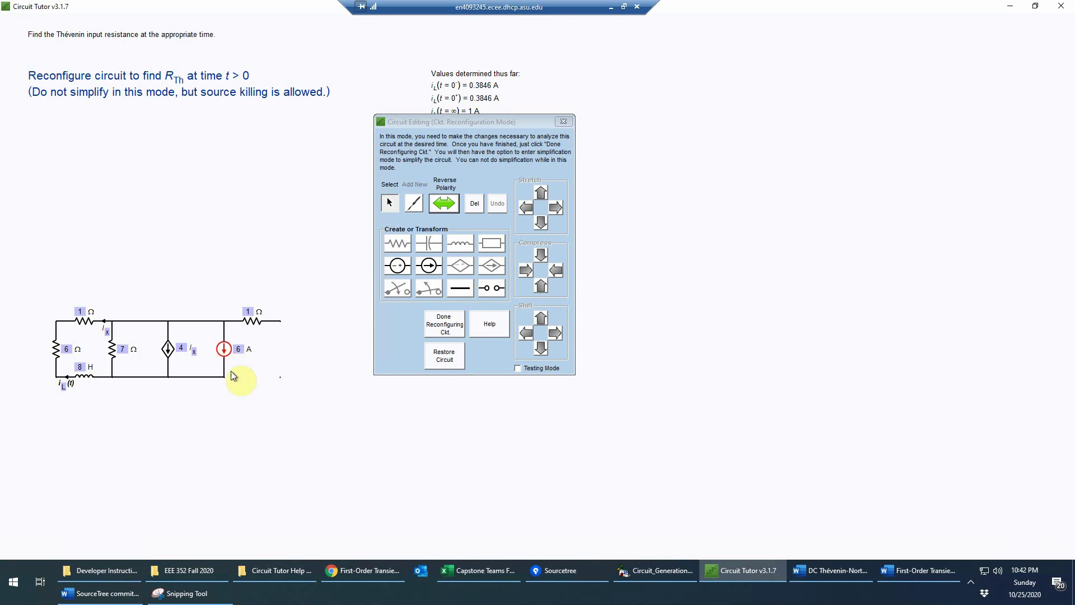
{"action": "key", "text": "Delete"}
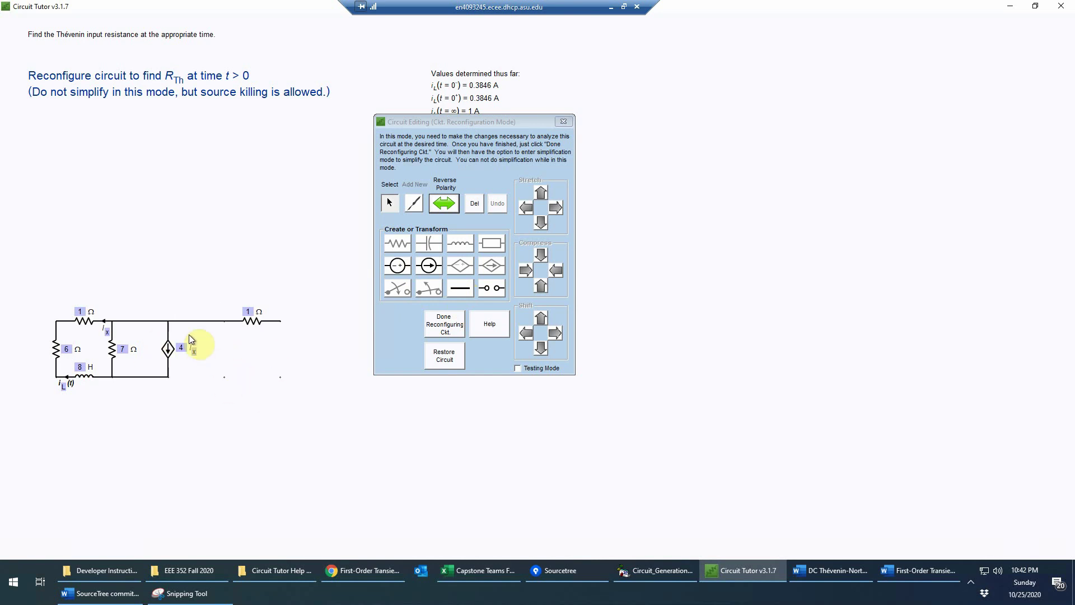
- Replace the 8 H inductor with an independent test current source of 1 A
{"action": "left_click", "coordinate": [168, 348]}
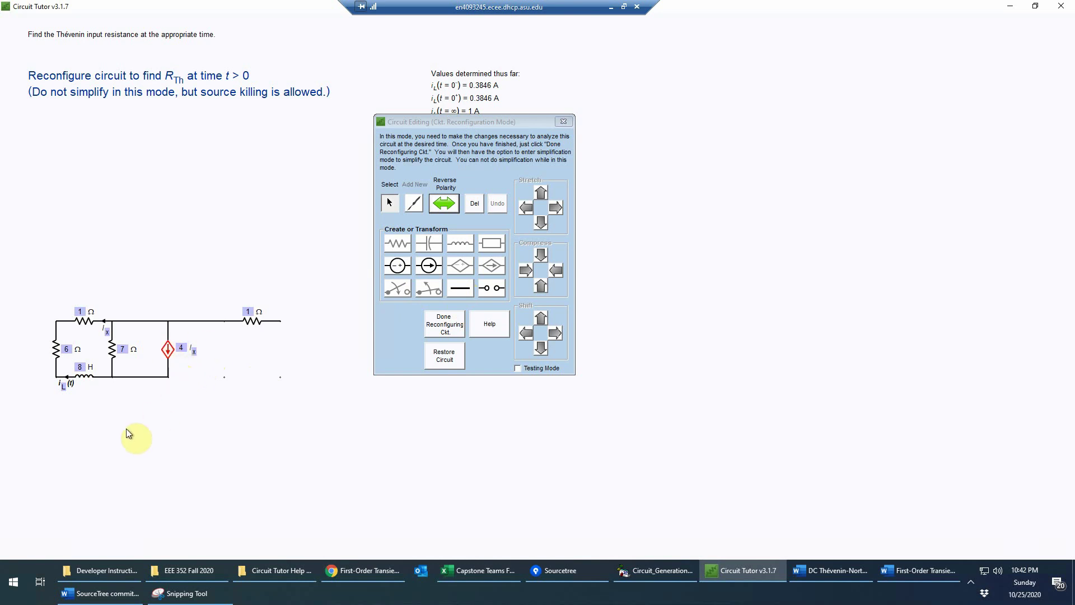
{"action": "left_click", "coordinate": [86, 378]}
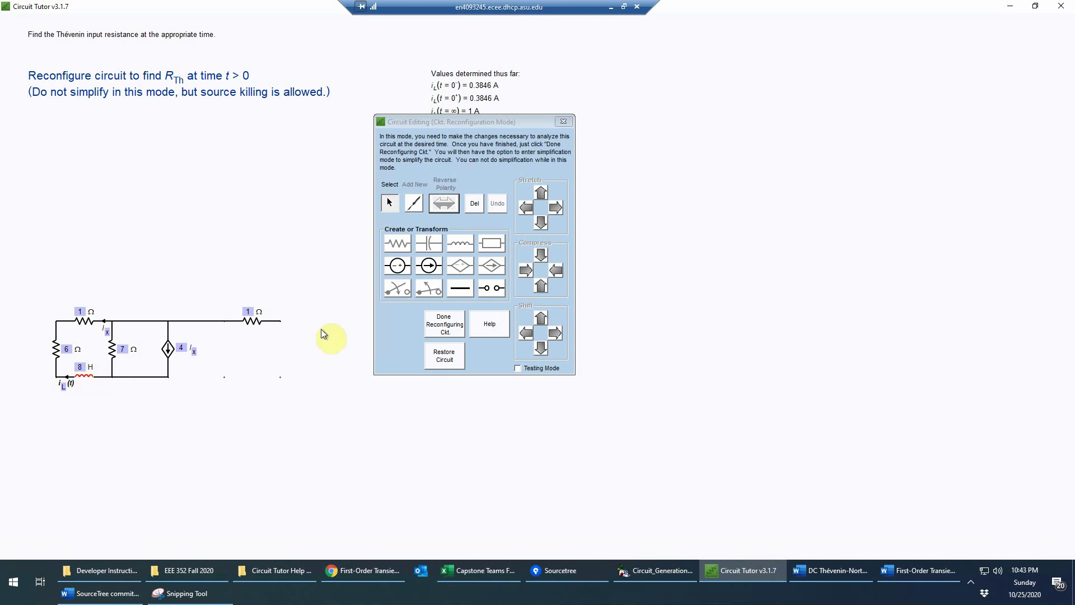
{"action": "left_click", "coordinate": [430, 267]}
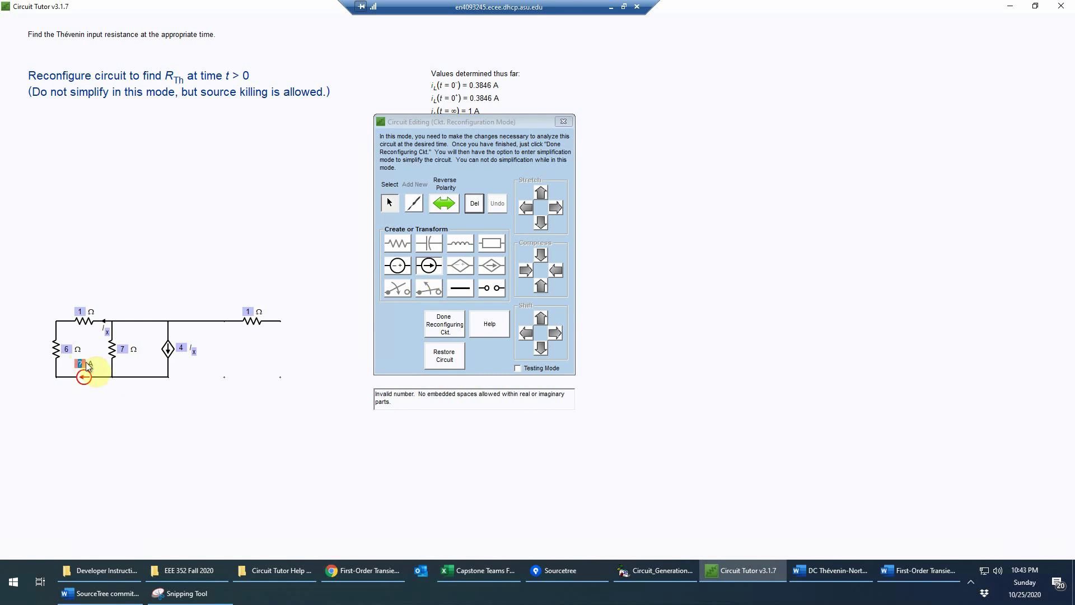
{"action": "type", "text": "1"}
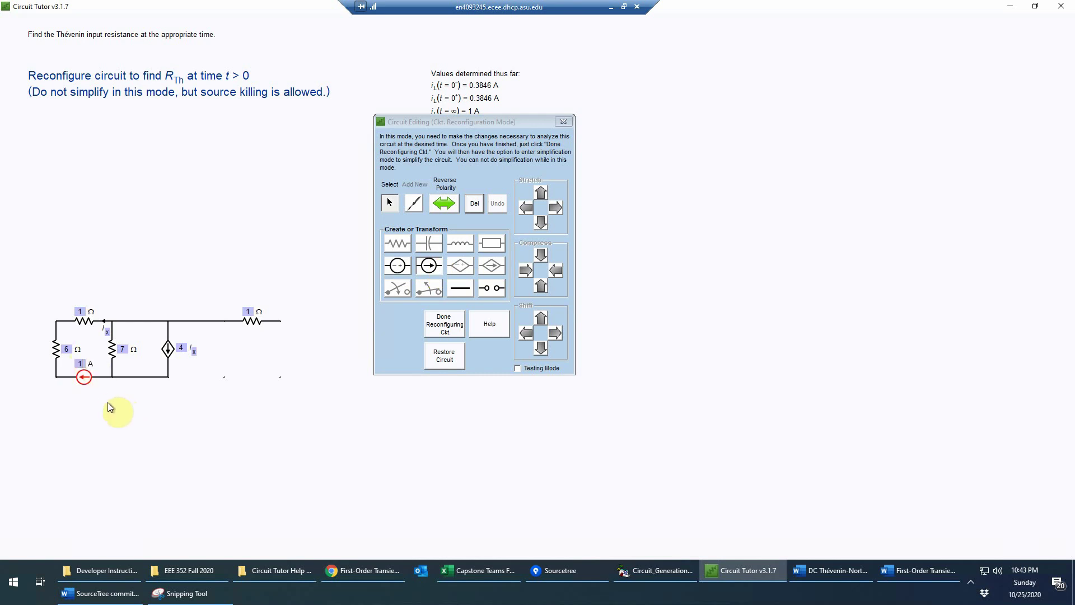
- Label the voltage across the test source as a sought variable with the + sign on the left, and finish reconfiguring the circuit
{"action": "right_click", "coordinate": [86, 379]}
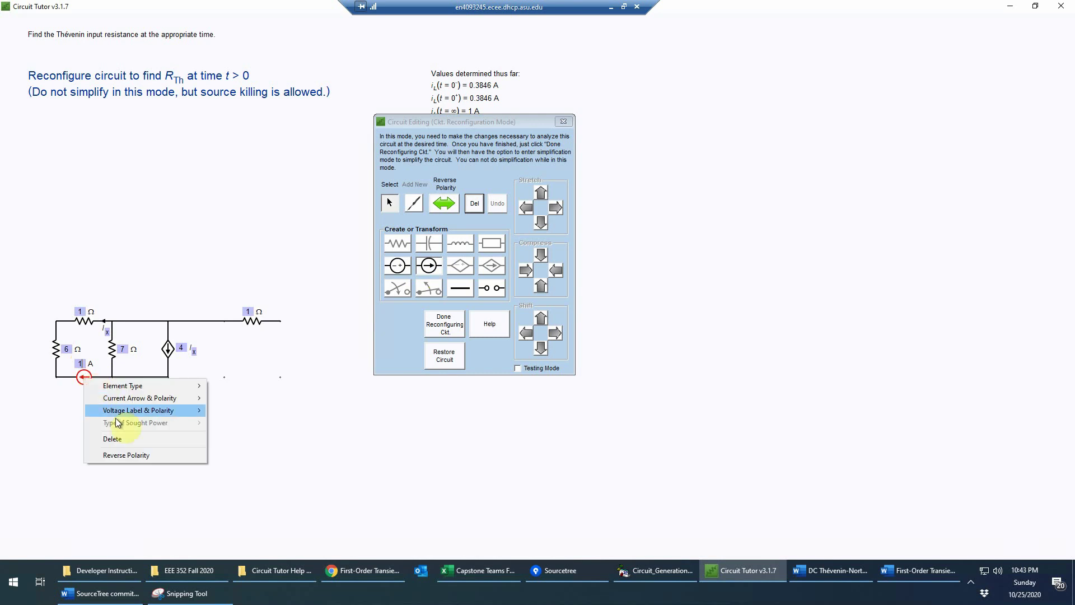
{"action": "mouse_move", "coordinate": [123, 415]}
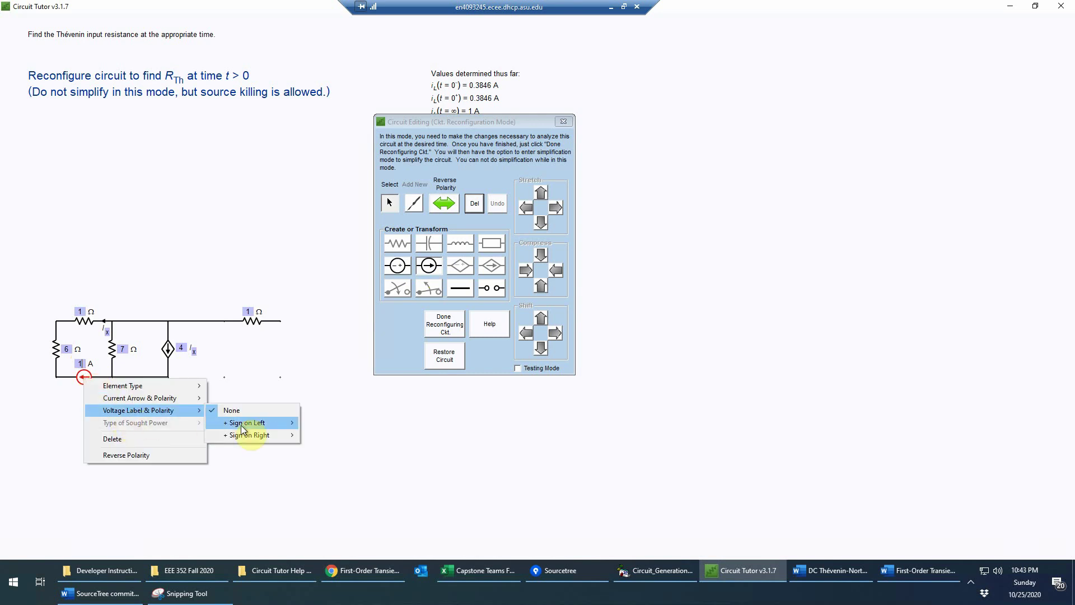
{"action": "mouse_move", "coordinate": [242, 425]}
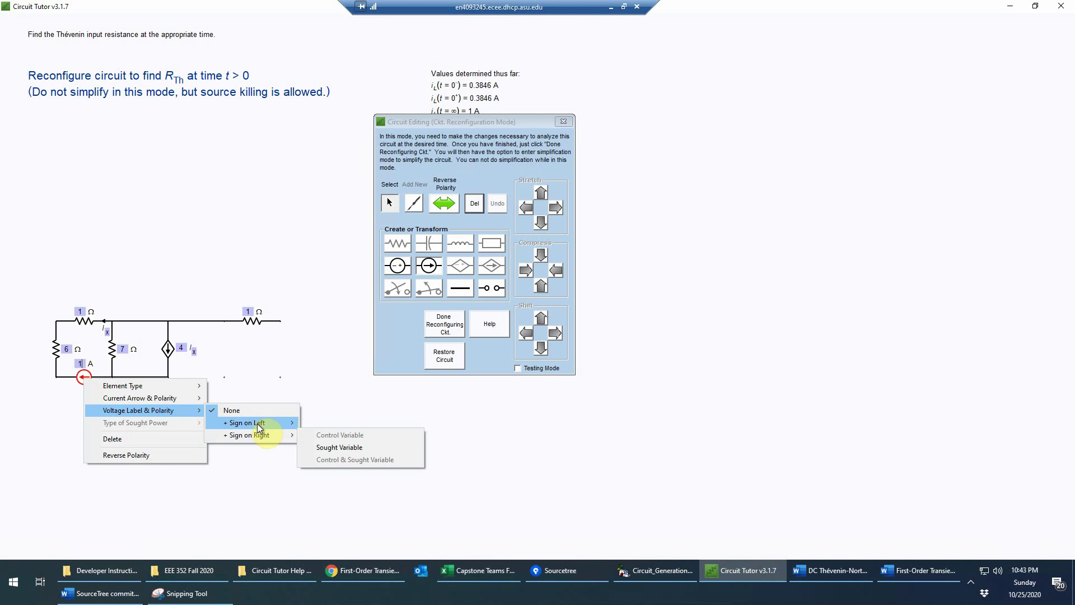
{"action": "left_click", "coordinate": [343, 435]}
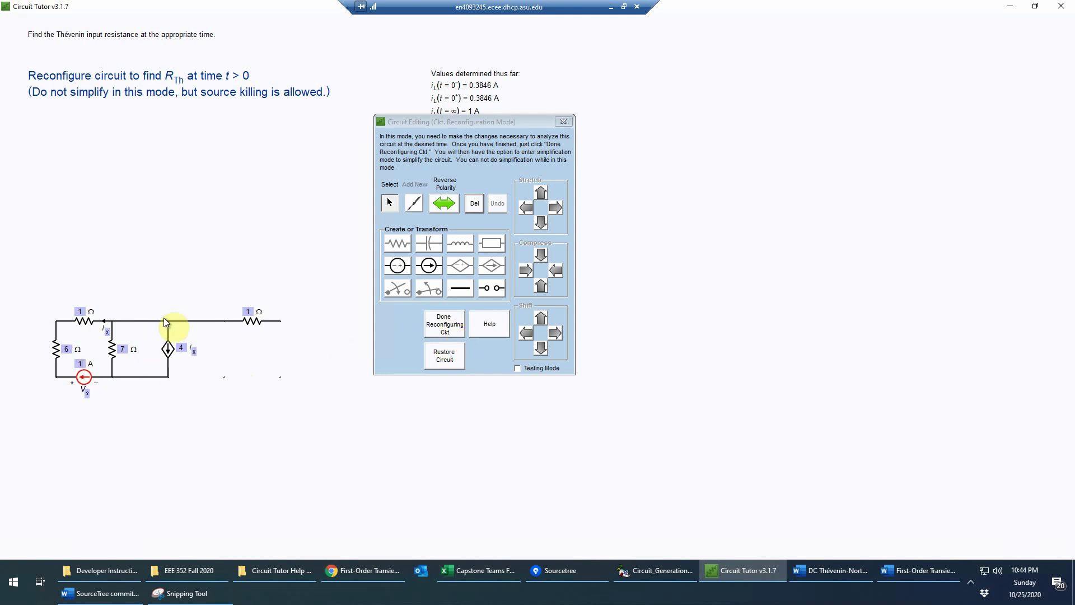
{"action": "left_click", "coordinate": [445, 327]}
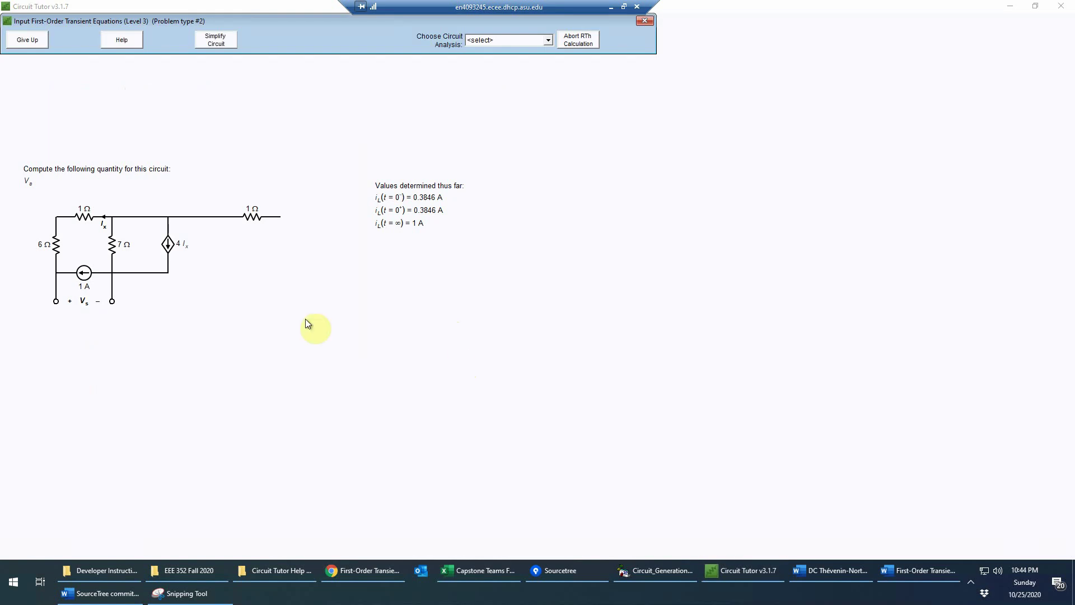
- Enter circuit simplification and delete the dangling 1 Ω resistor at the circuit's open right end
{"action": "left_click", "coordinate": [227, 43]}
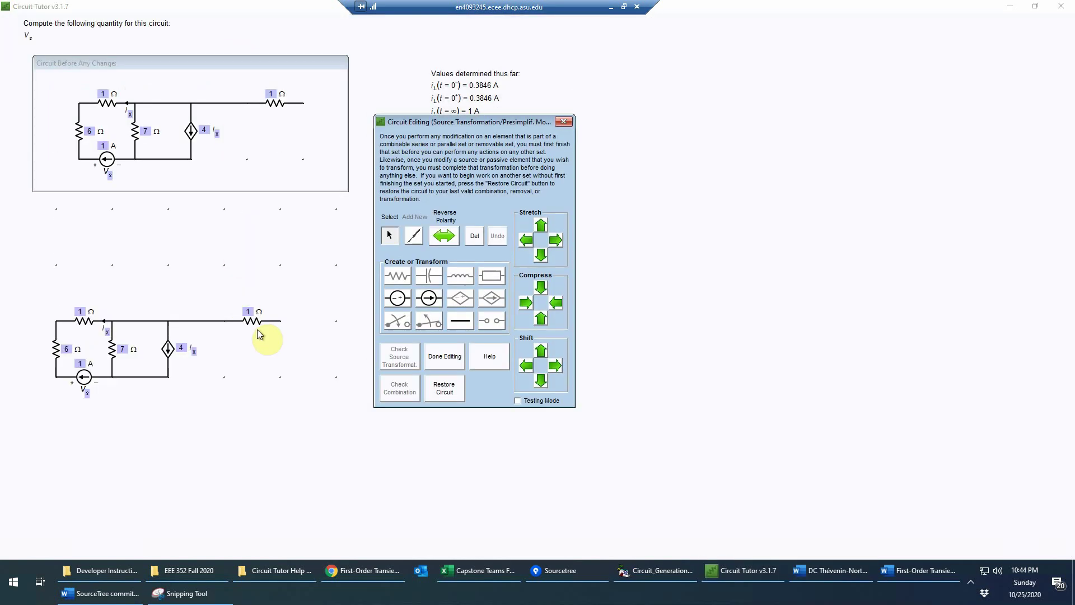
{"action": "left_click", "coordinate": [253, 322]}
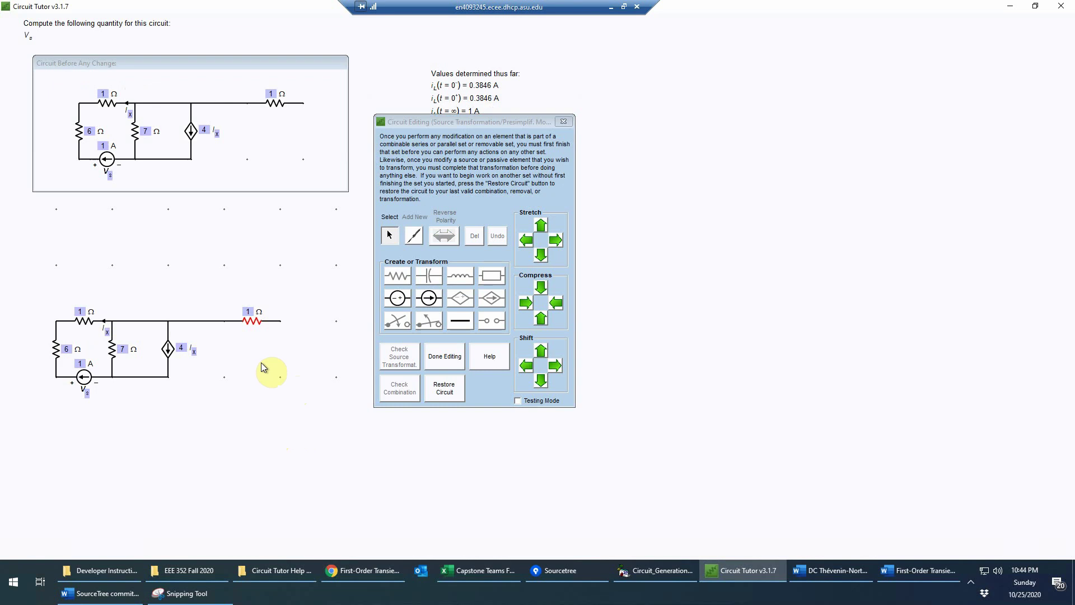
{"action": "key", "text": "Delete"}
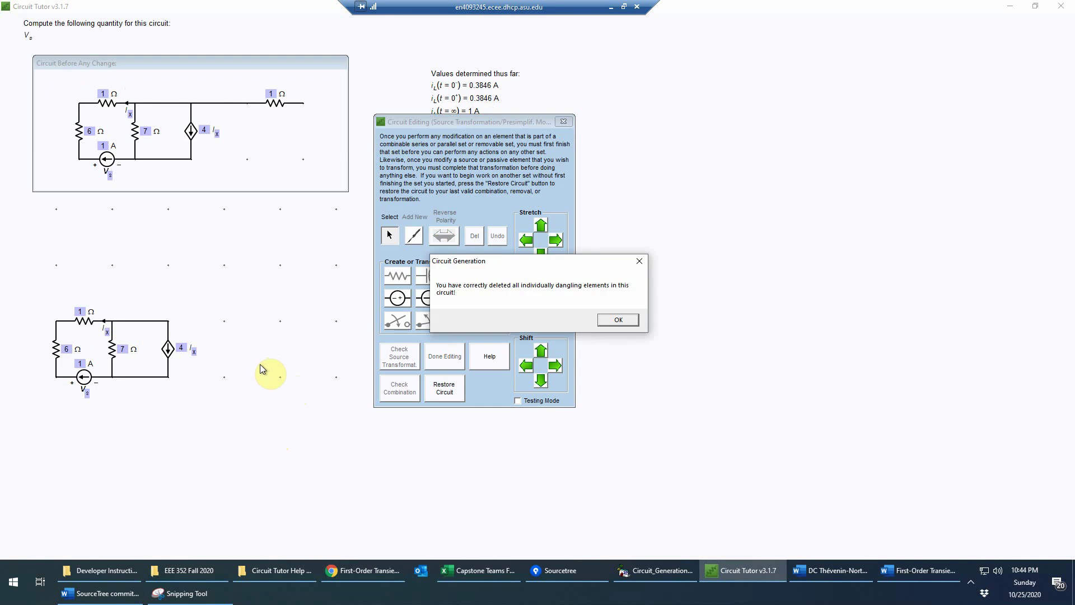
{"action": "left_click", "coordinate": [618, 320]}
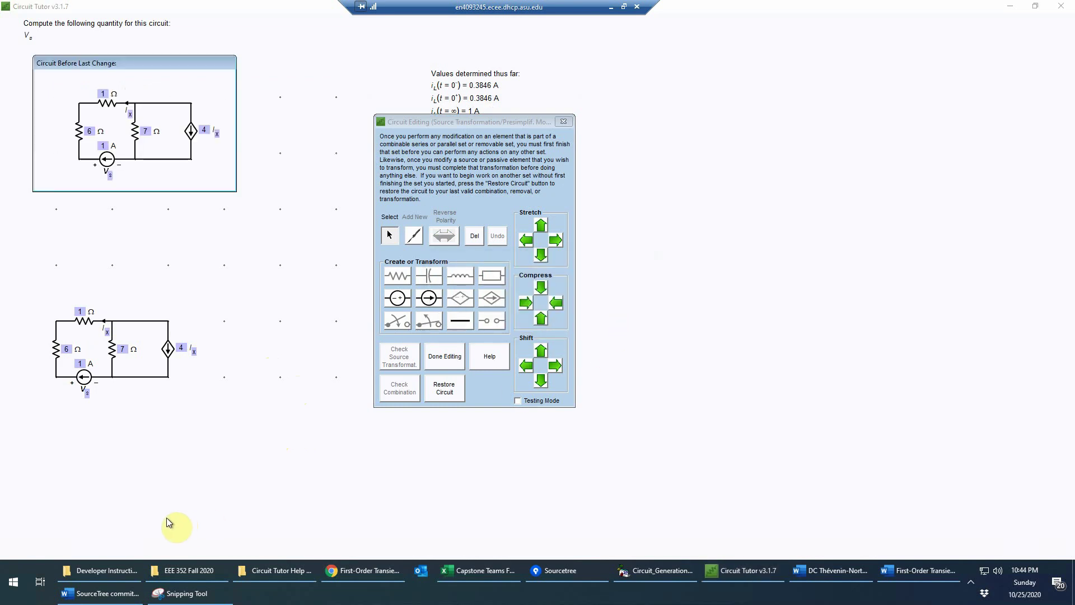
- Combine the series 1 Ω and 6 Ω resistors into one 7 Ω resistor, shorting out the 6 Ω one, and check the combination
{"action": "left_click", "coordinate": [82, 309]}
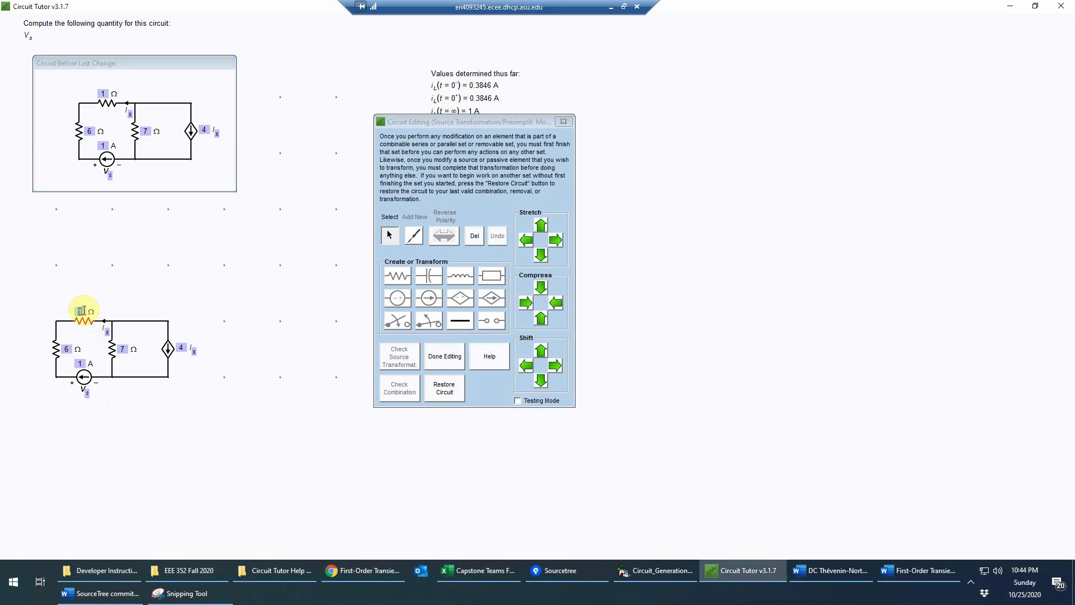
{"action": "type", "text": "7"}
{"action": "left_click", "coordinate": [56, 350]}
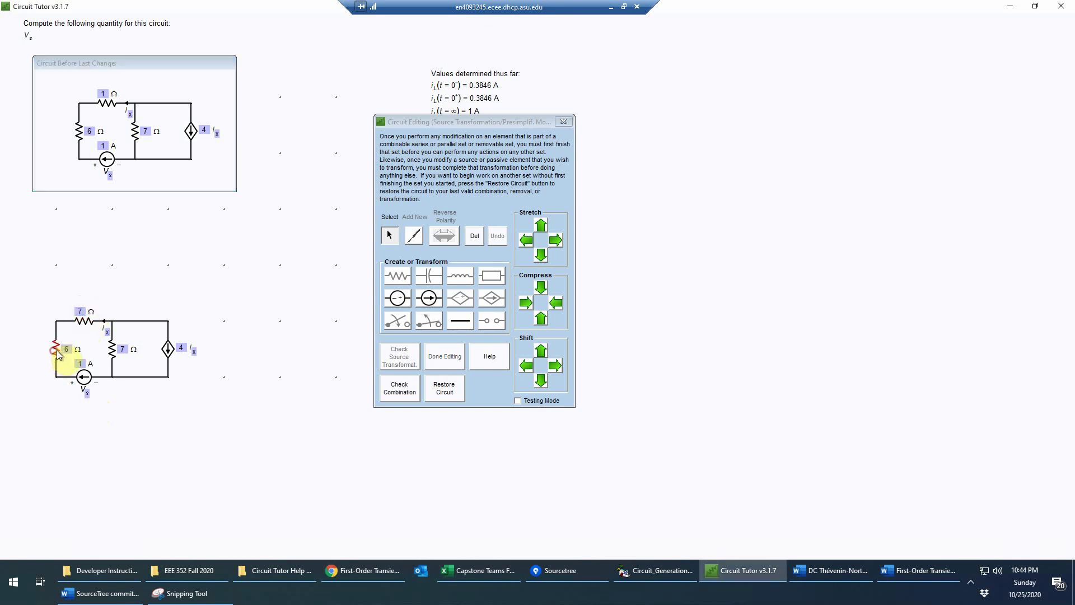
{"action": "left_click", "coordinate": [399, 388]}
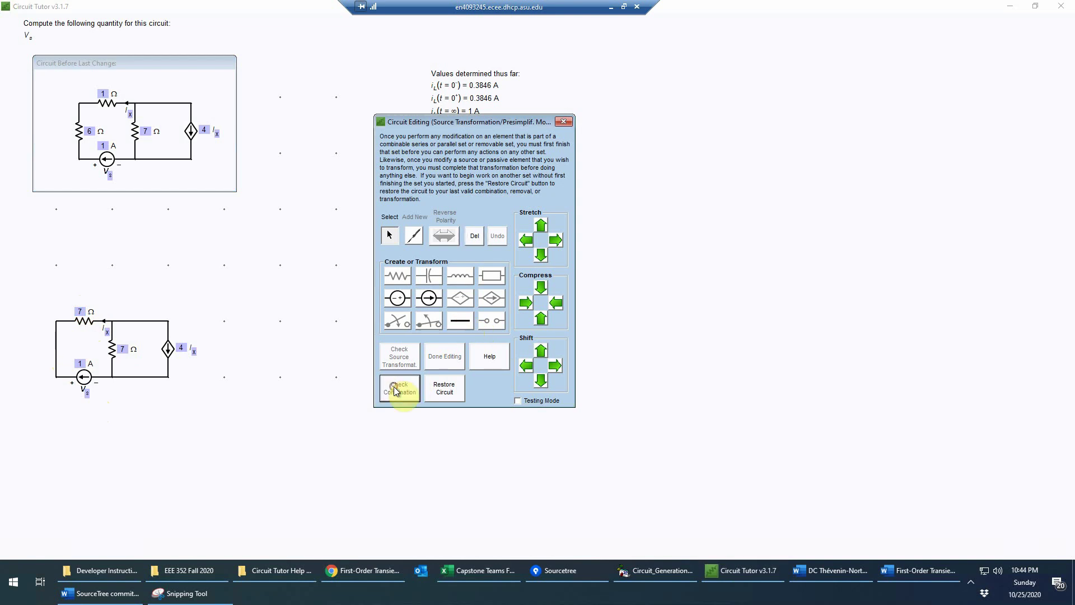
{"action": "left_click", "coordinate": [546, 317]}
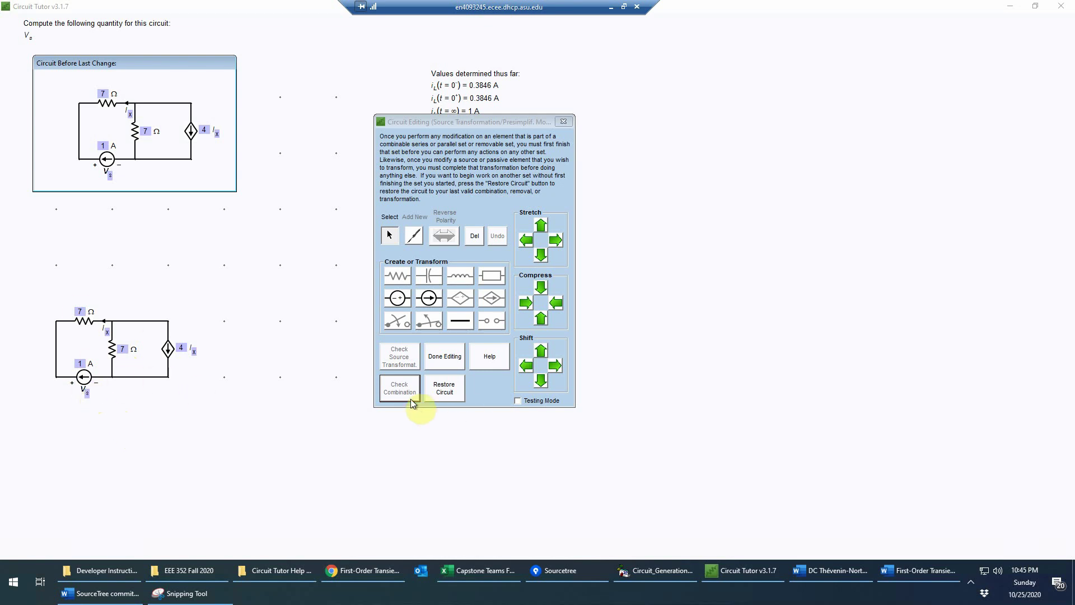
- Finish editing the simplified circuit and choose Mesh as the circuit analysis method
{"action": "left_click", "coordinate": [448, 357]}
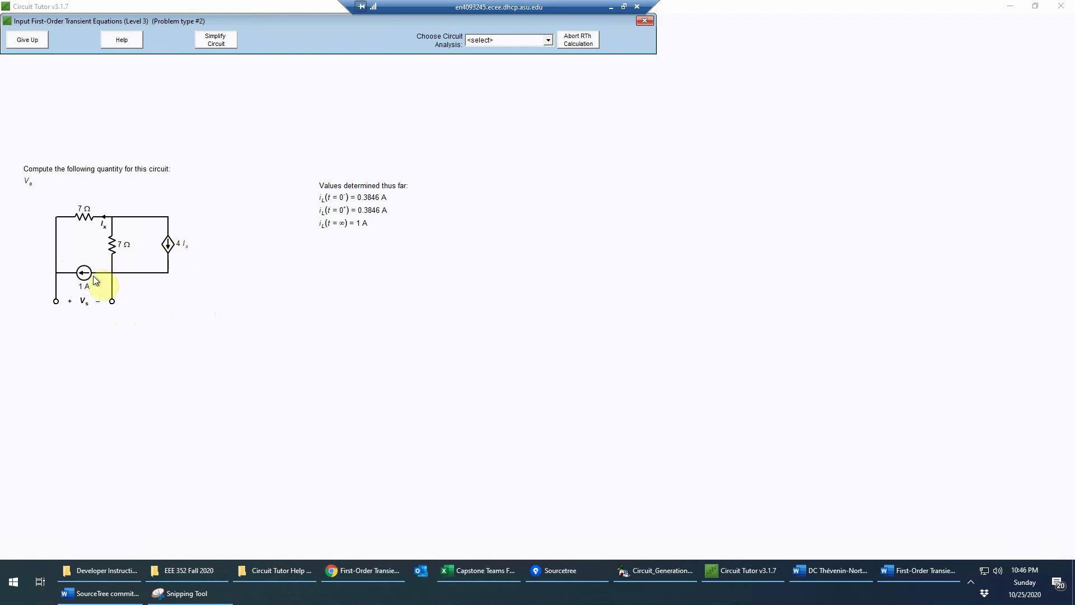
{"action": "left_click", "coordinate": [548, 40]}
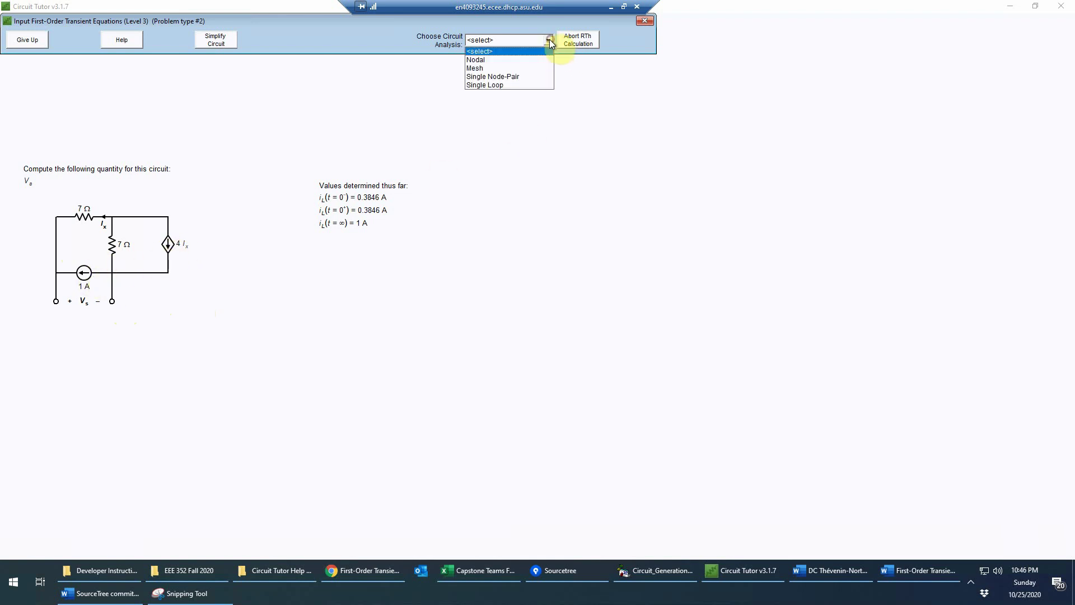
{"action": "left_click", "coordinate": [476, 69]}
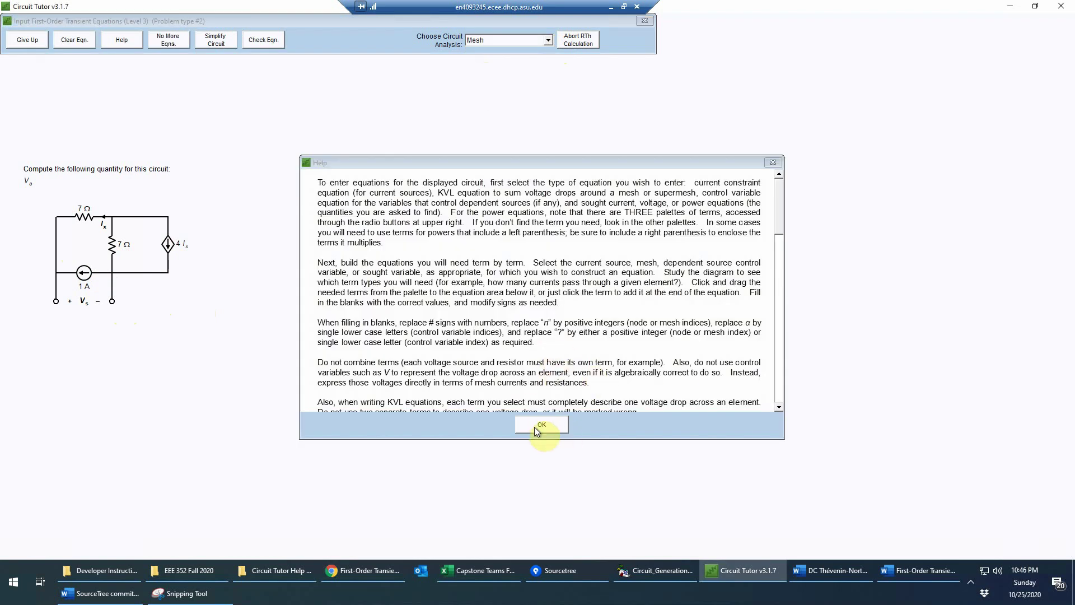
- Dismiss the equation help and start a current constraint equation for the 1 A source
{"action": "left_click", "coordinate": [551, 430]}
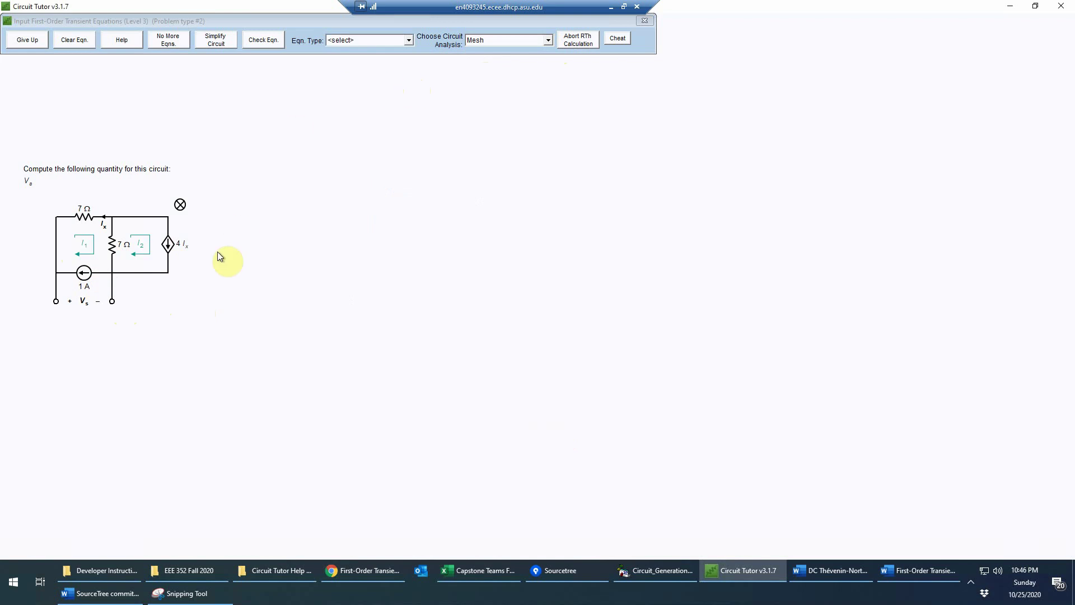
{"action": "left_click", "coordinate": [409, 41]}
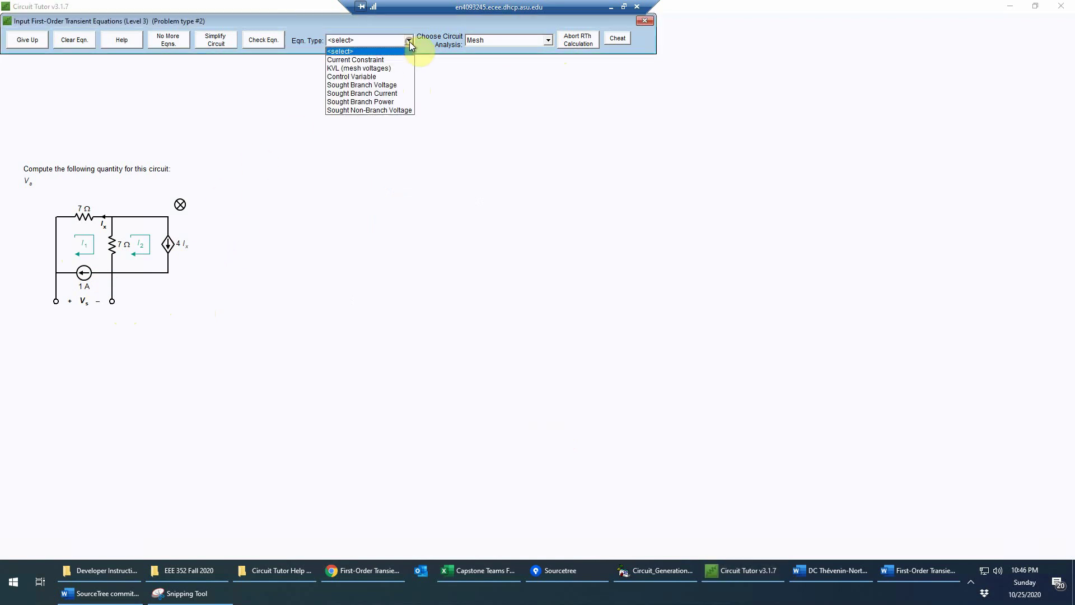
{"action": "left_click", "coordinate": [379, 59]}
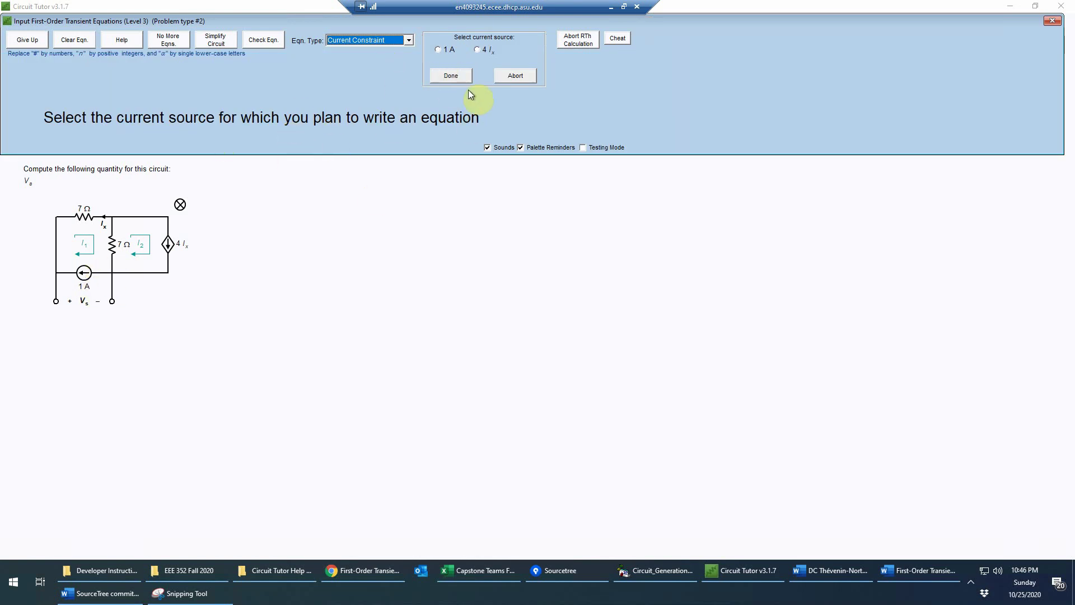
{"action": "left_click", "coordinate": [438, 49]}
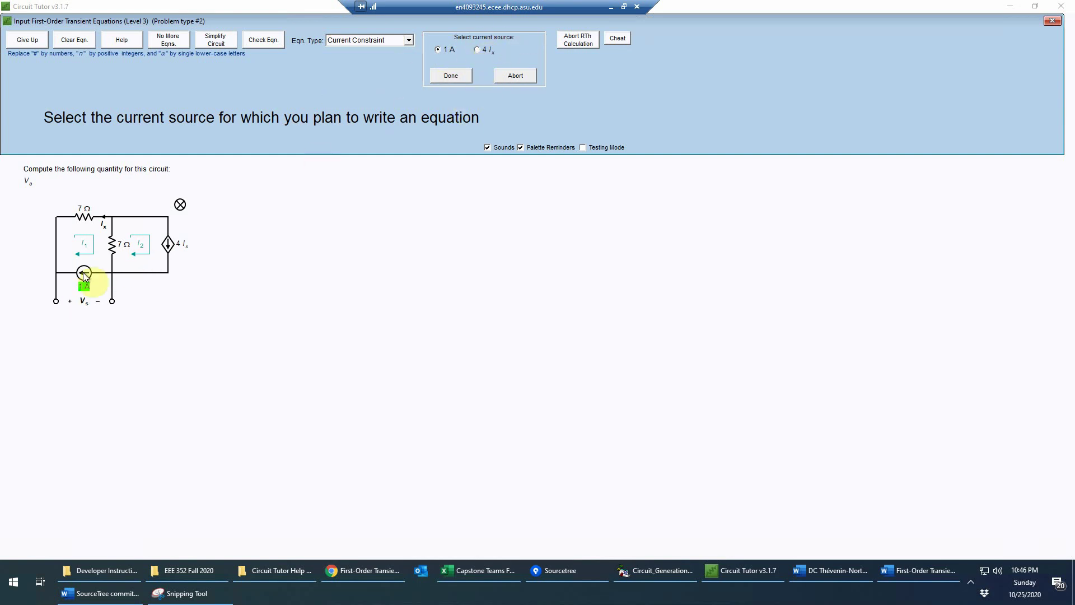
{"action": "left_click", "coordinate": [451, 76]}
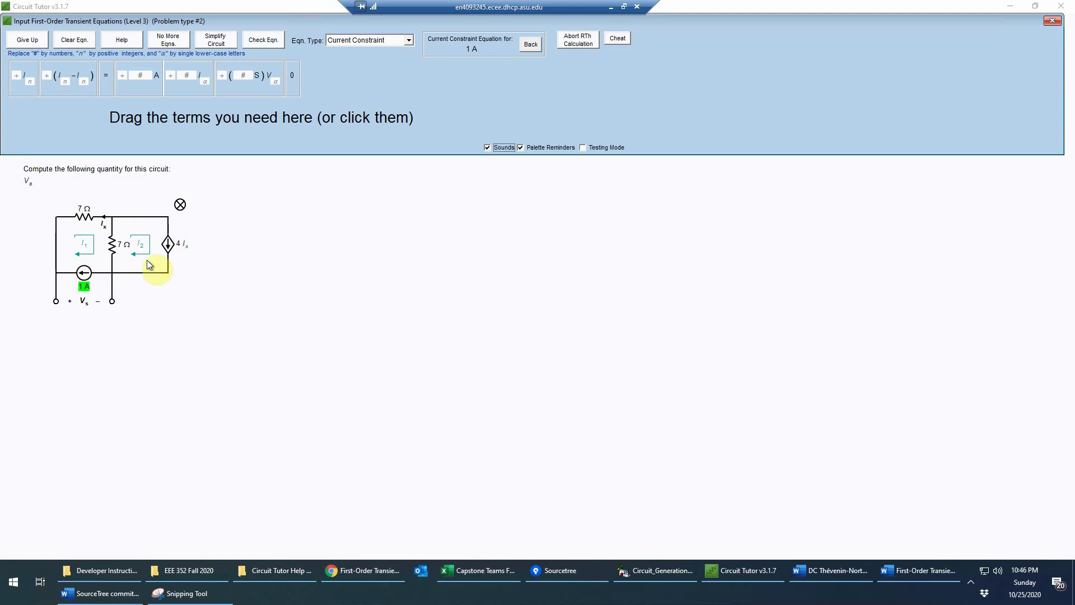
- Build the current constraint equation I1 = 1 A and check it
{"action": "left_click", "coordinate": [22, 90]}
{"action": "left_click", "coordinate": [108, 88]}
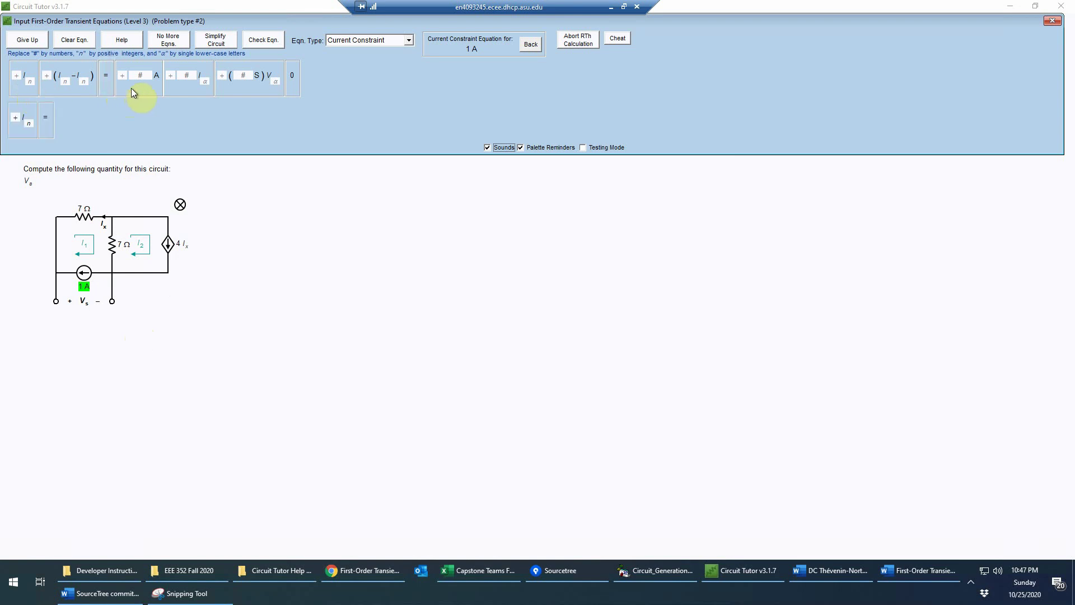
{"action": "left_click", "coordinate": [132, 88]}
{"action": "left_click", "coordinate": [32, 124]}
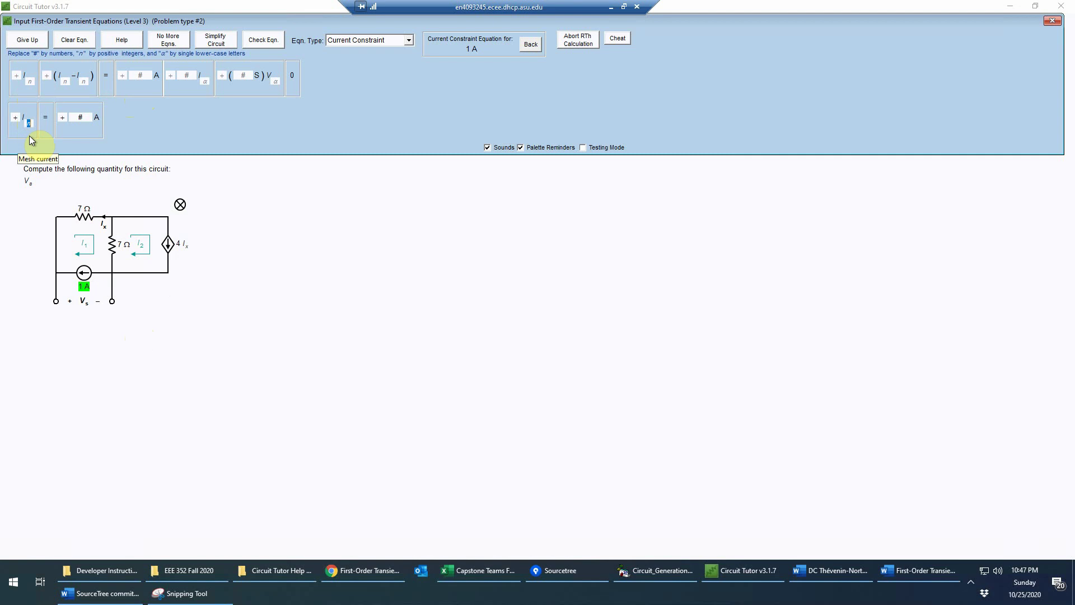
{"action": "type", "text": "1"}
{"action": "key", "text": "Tab"}
{"action": "key", "text": "Tab"}
{"action": "type", "text": "1"}
{"action": "left_click", "coordinate": [266, 39]}
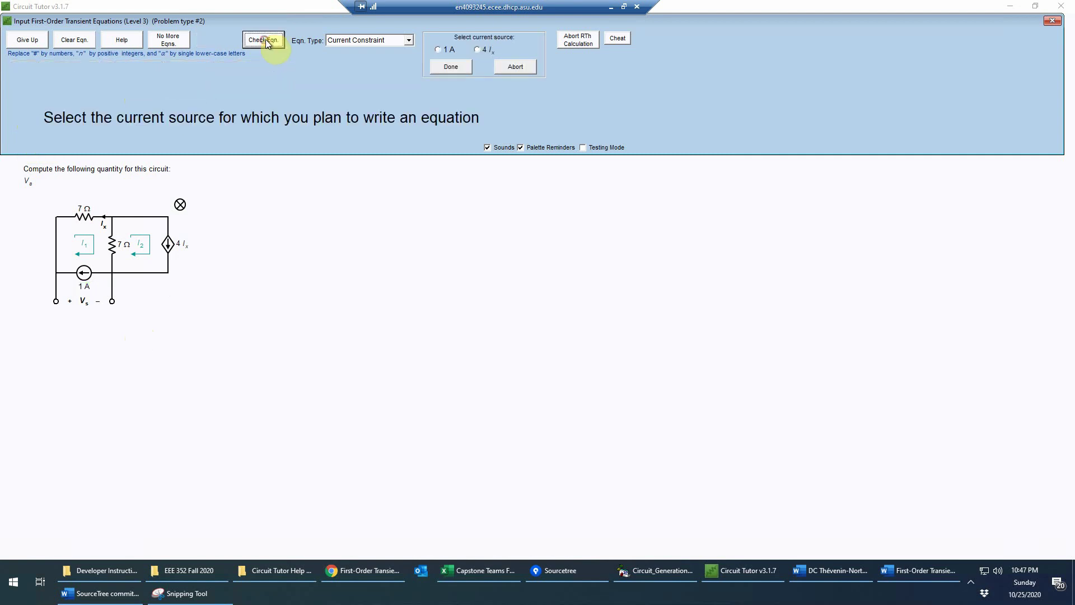
- Build the current constraint equation I2 = 4Ix for the dependent 4Ix source and check it
{"action": "left_click", "coordinate": [480, 49]}
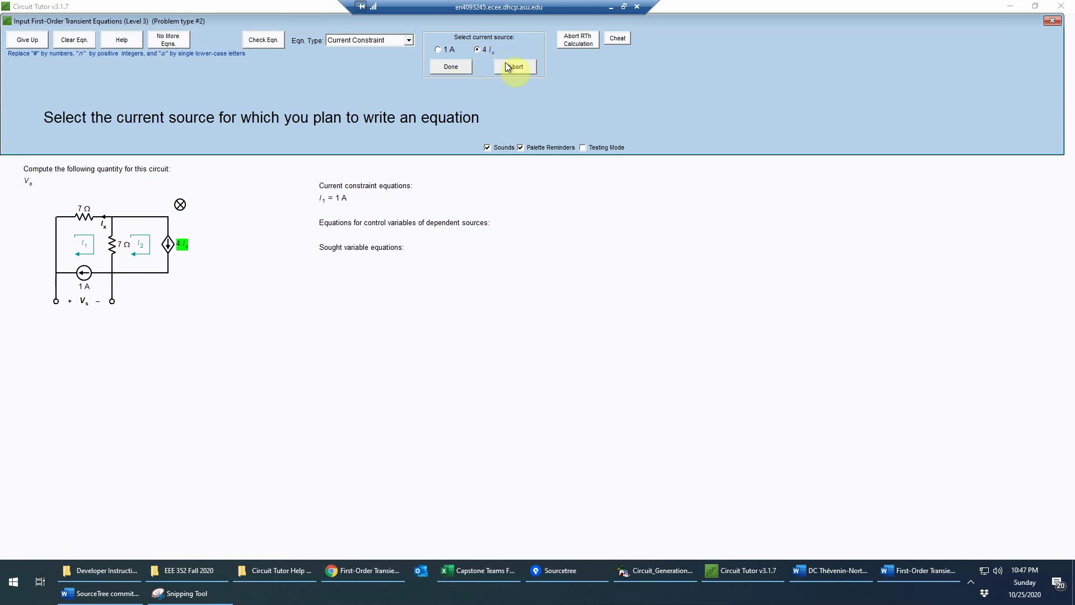
{"action": "left_click", "coordinate": [452, 66]}
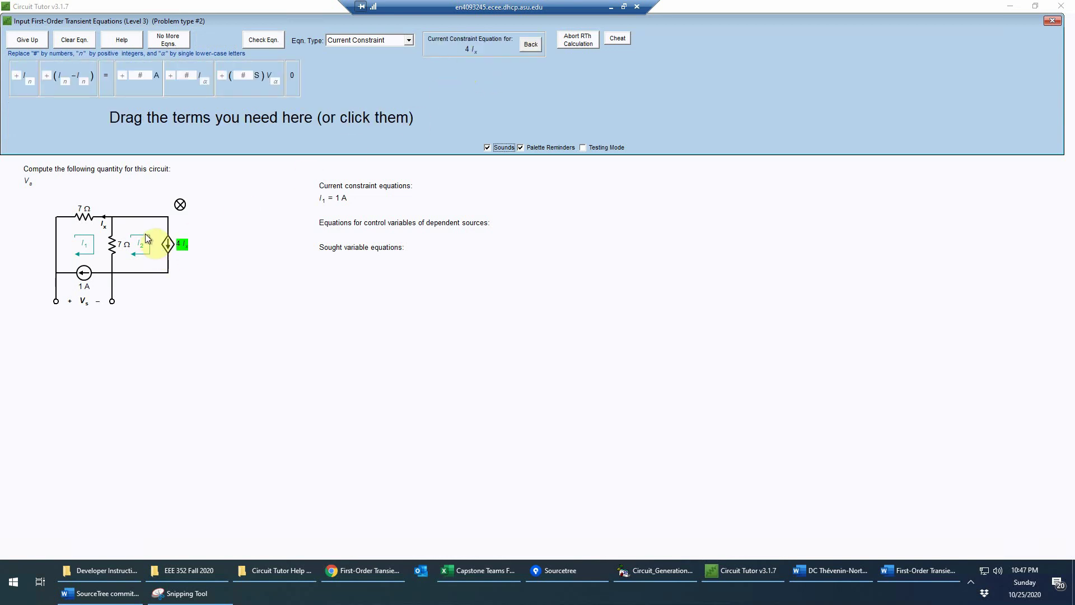
{"action": "left_click", "coordinate": [19, 89]}
{"action": "left_click", "coordinate": [109, 90]}
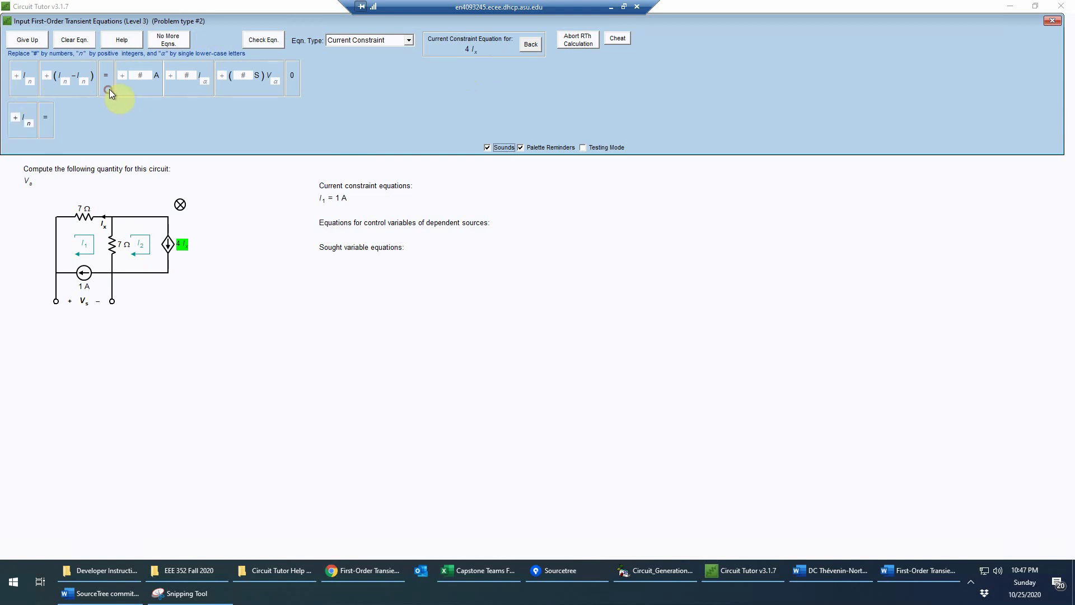
{"action": "left_click", "coordinate": [192, 89]}
{"action": "left_click", "coordinate": [28, 123]}
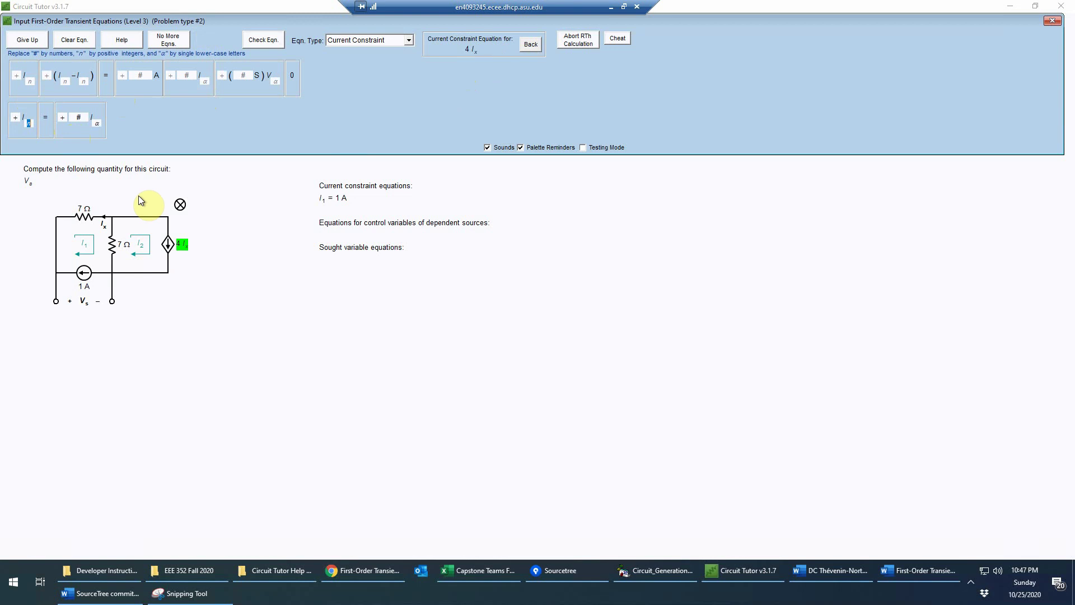
{"action": "type", "text": "2"}
{"action": "key", "text": "Tab"}
{"action": "key", "text": "Tab"}
{"action": "type", "text": "4"}
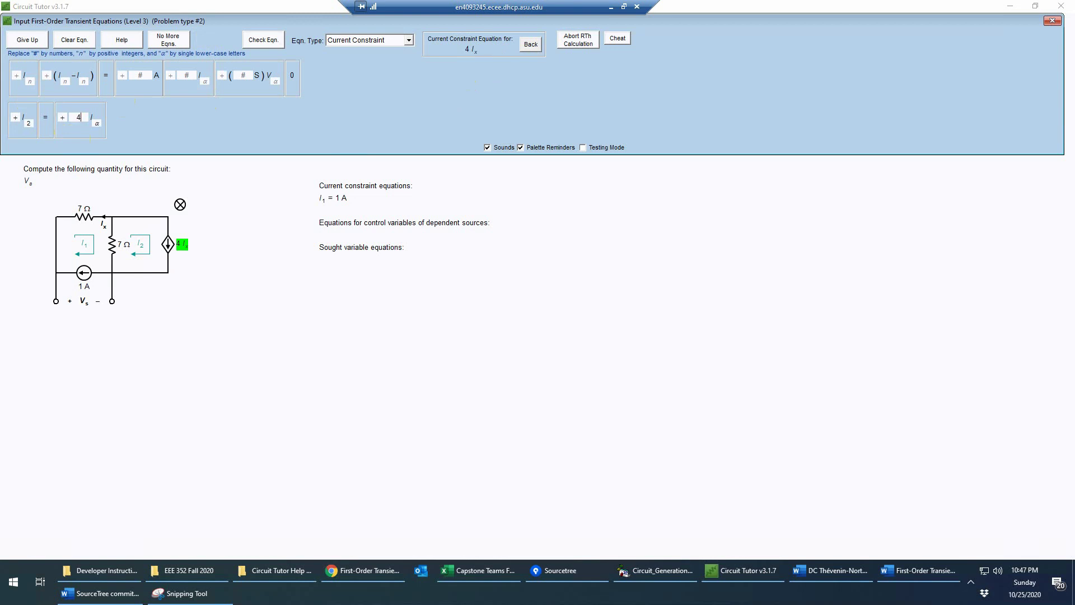
{"action": "key", "text": "Tab"}
{"action": "type", "text": "x"}
{"action": "left_click", "coordinate": [251, 39]}
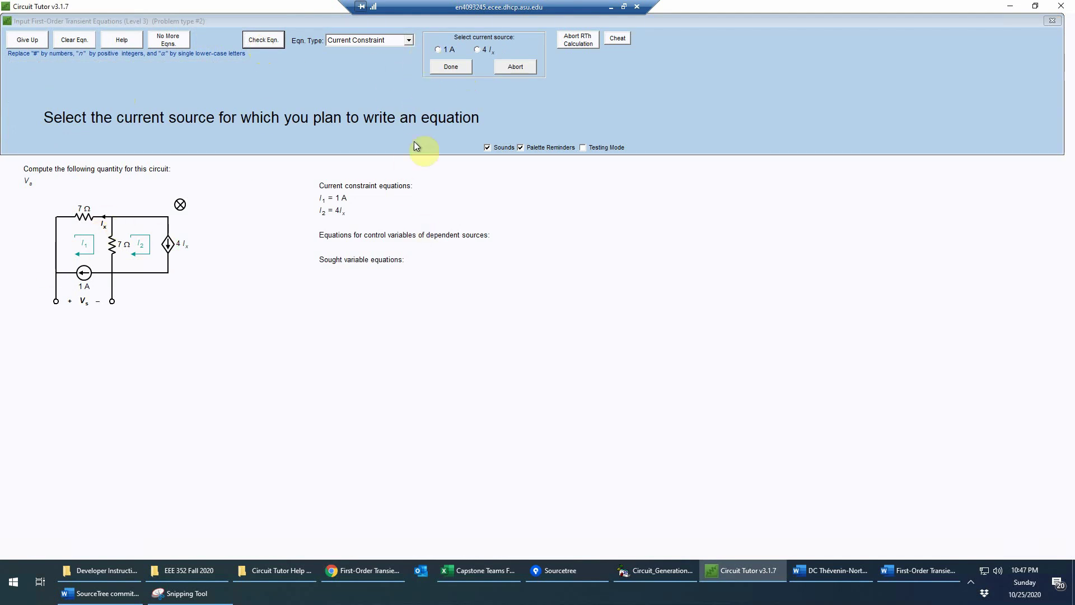
- Build the control variable equation Ix = −I1 and check it
{"action": "left_click", "coordinate": [408, 40]}
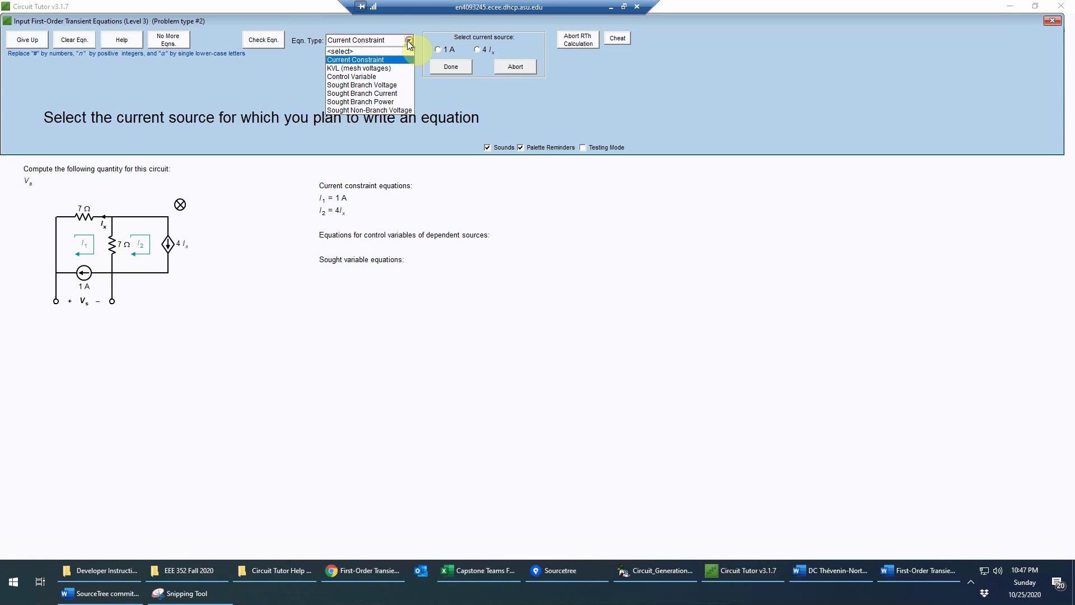
{"action": "left_click", "coordinate": [362, 79]}
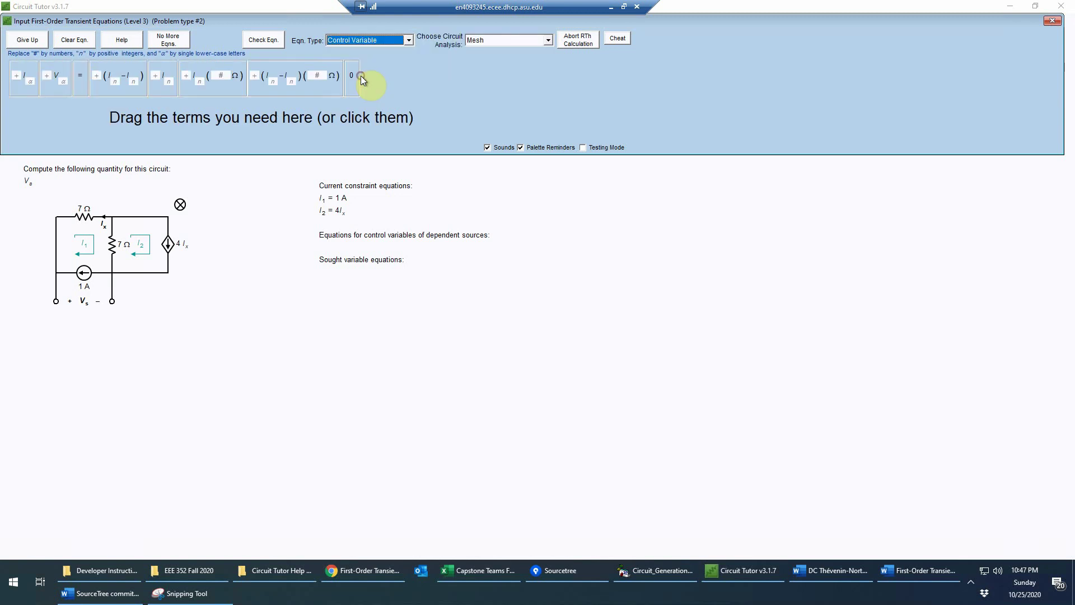
{"action": "left_click", "coordinate": [20, 84]}
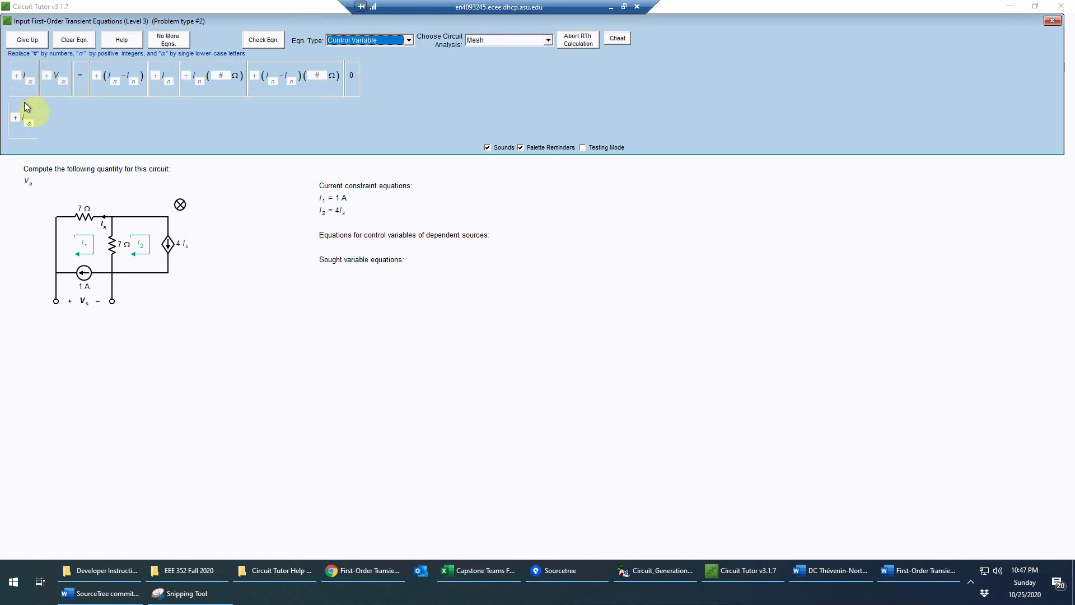
{"action": "left_click", "coordinate": [79, 87]}
{"action": "left_click_drag", "start_coordinate": [158, 87], "coordinate": [68, 123]}
{"action": "left_click", "coordinate": [29, 122]}
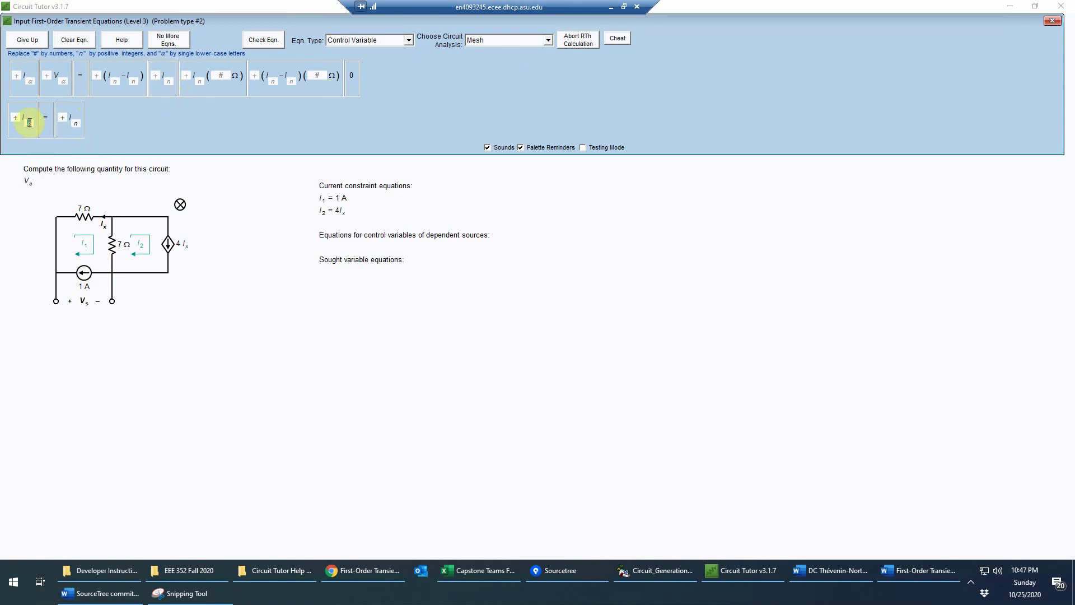
{"action": "left_click", "coordinate": [63, 117]}
{"action": "type", "text": "-"}
{"action": "left_click", "coordinate": [76, 122]}
{"action": "type", "text": "1"}
{"action": "left_click", "coordinate": [268, 42]}
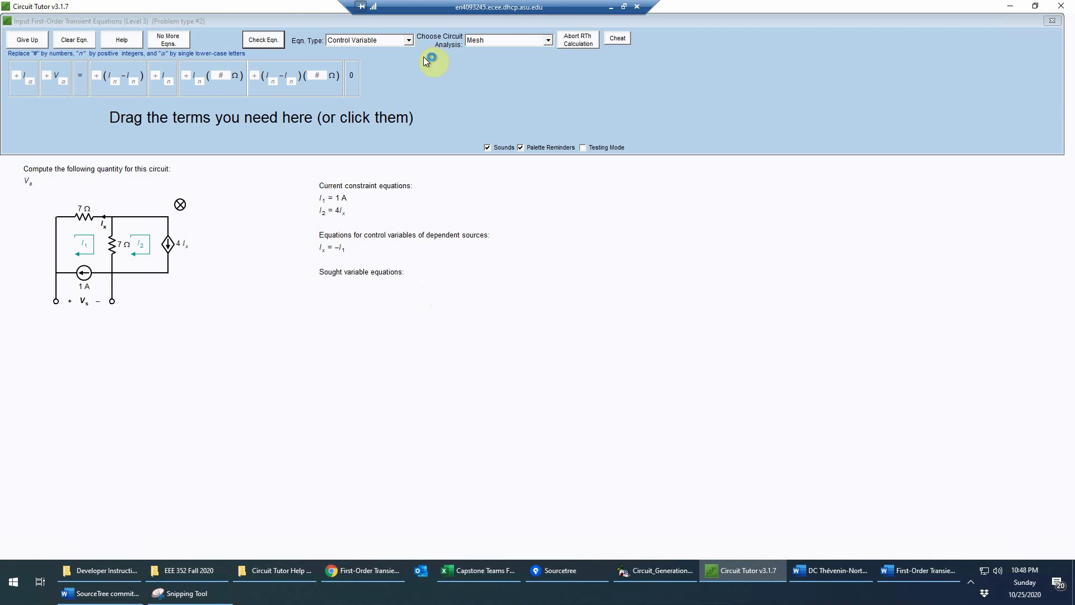
- Build the sought branch voltage equation Vs = I1(7 Ω) + (I1 − I2)(7 Ω) and check it
{"action": "left_click", "coordinate": [408, 41]}
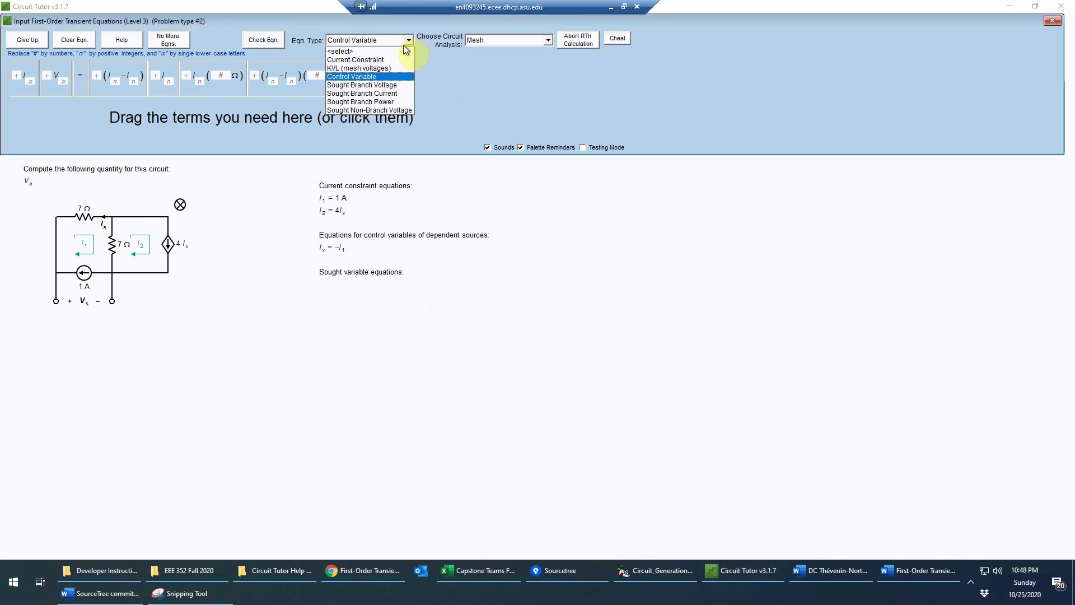
{"action": "left_click", "coordinate": [376, 86]}
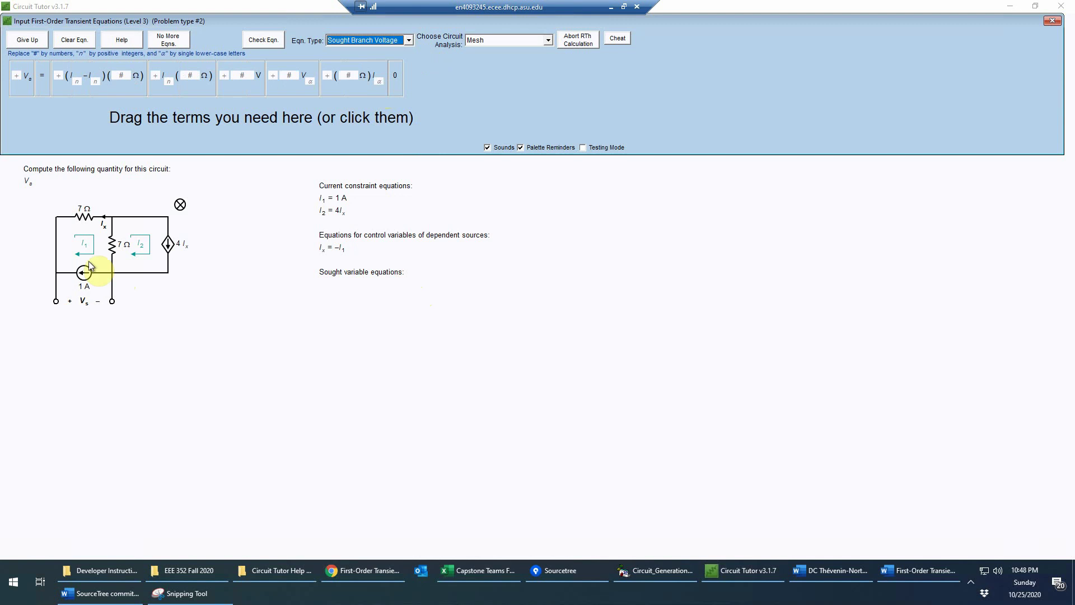
{"action": "left_click", "coordinate": [19, 84]}
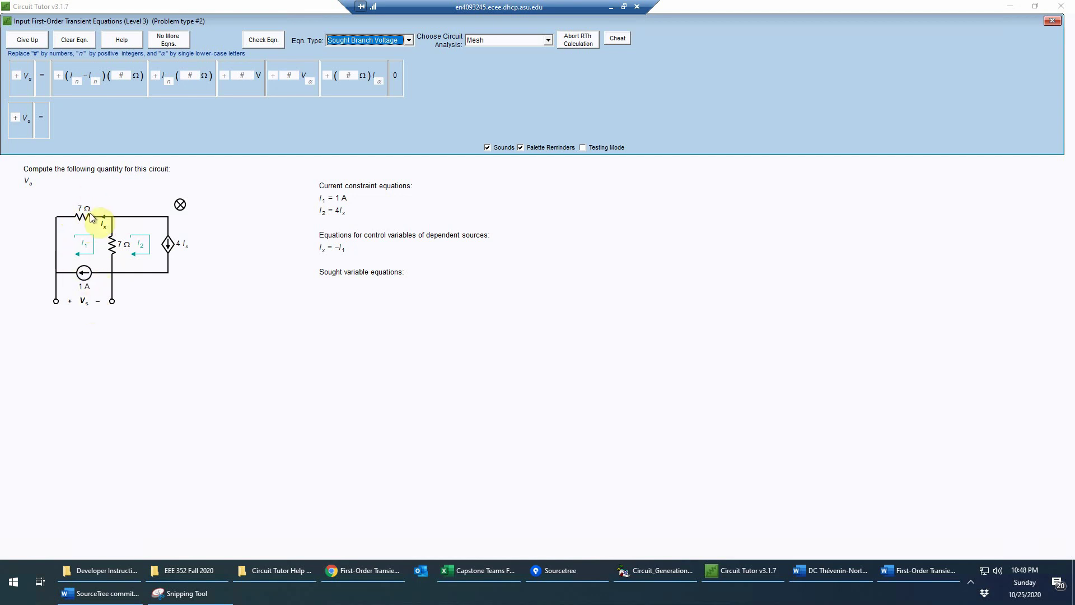
{"action": "left_click", "coordinate": [180, 88]}
{"action": "left_click", "coordinate": [72, 122]}
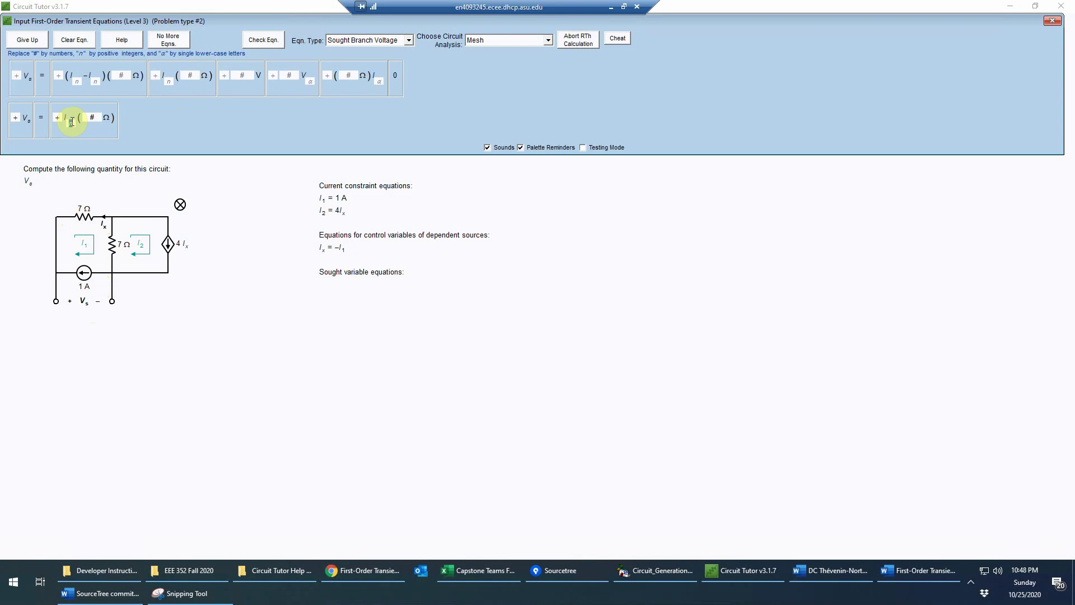
{"action": "left_click", "coordinate": [94, 119]}
{"action": "type", "text": "7"}
{"action": "left_click", "coordinate": [129, 90]}
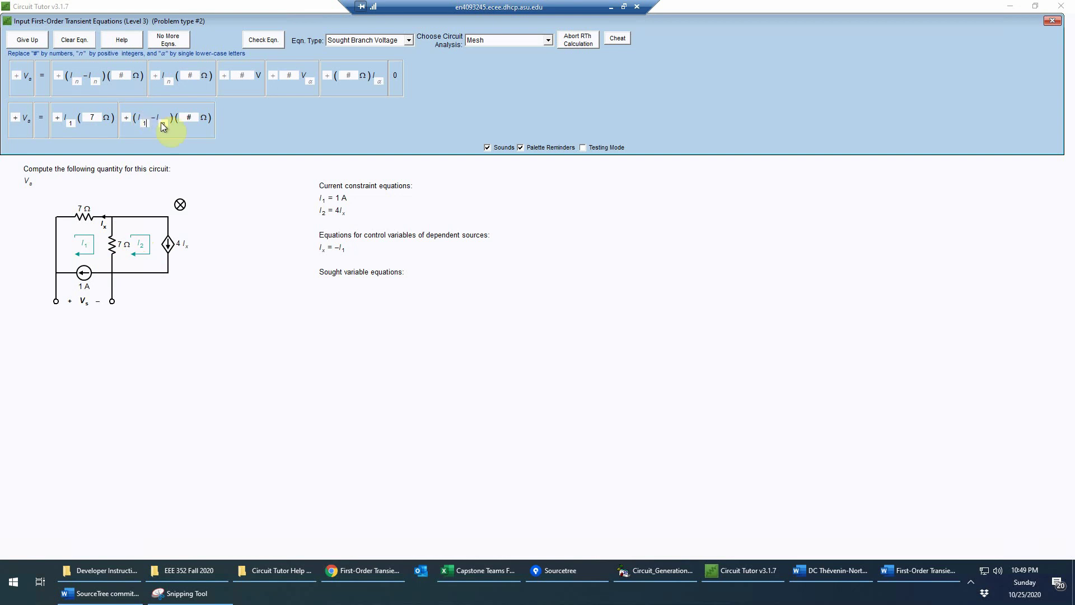
{"action": "left_click", "coordinate": [163, 123]}
{"action": "left_click", "coordinate": [189, 115]}
{"action": "type", "text": "7"}
{"action": "left_click", "coordinate": [268, 40]}
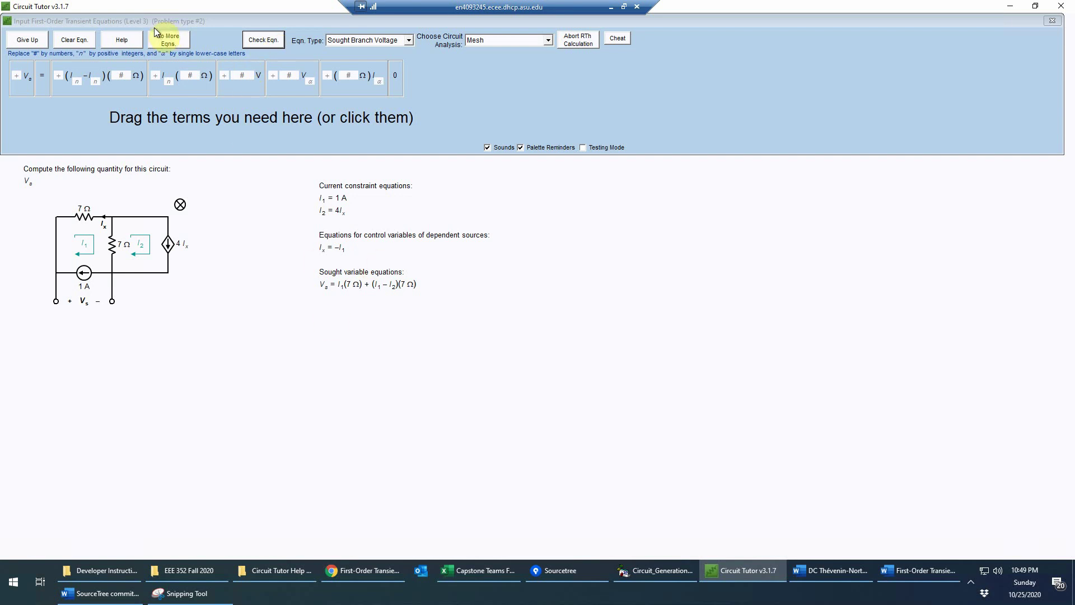
- Finish equation entry and fill the first simplified mesh equation with an I1 coefficient of 1 and a constant of 1
{"action": "left_click", "coordinate": [171, 40]}
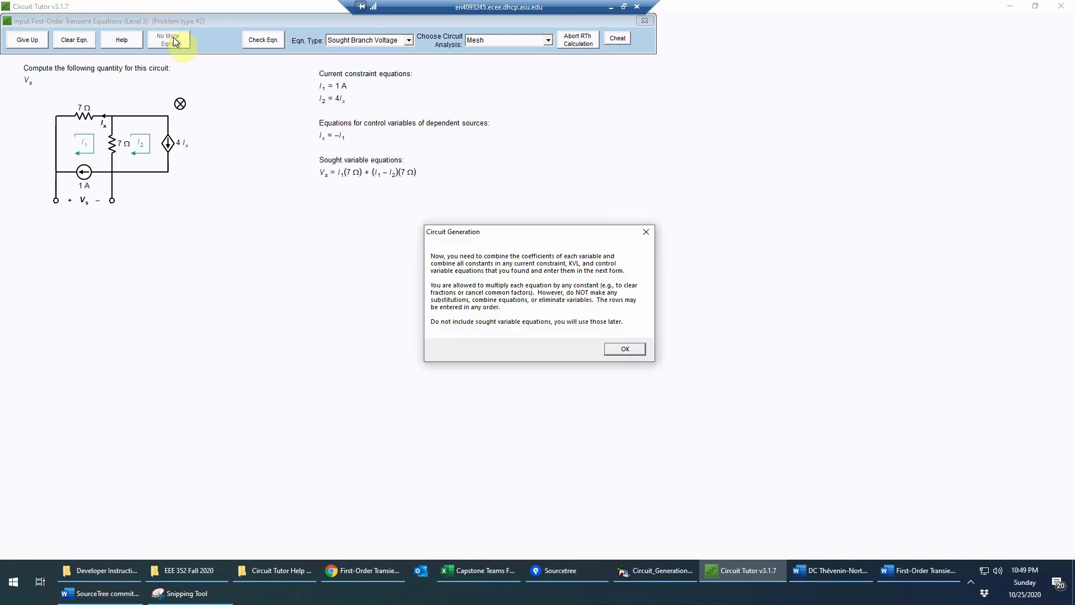
{"action": "left_click", "coordinate": [626, 349]}
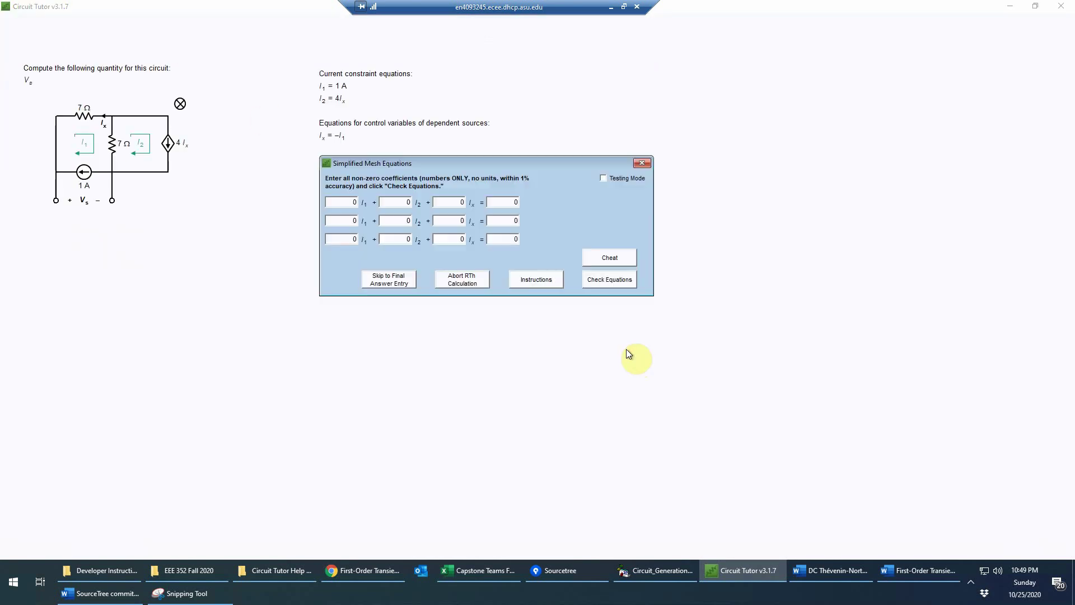
{"action": "left_click_drag", "start_coordinate": [461, 163], "coordinate": [420, 224]}
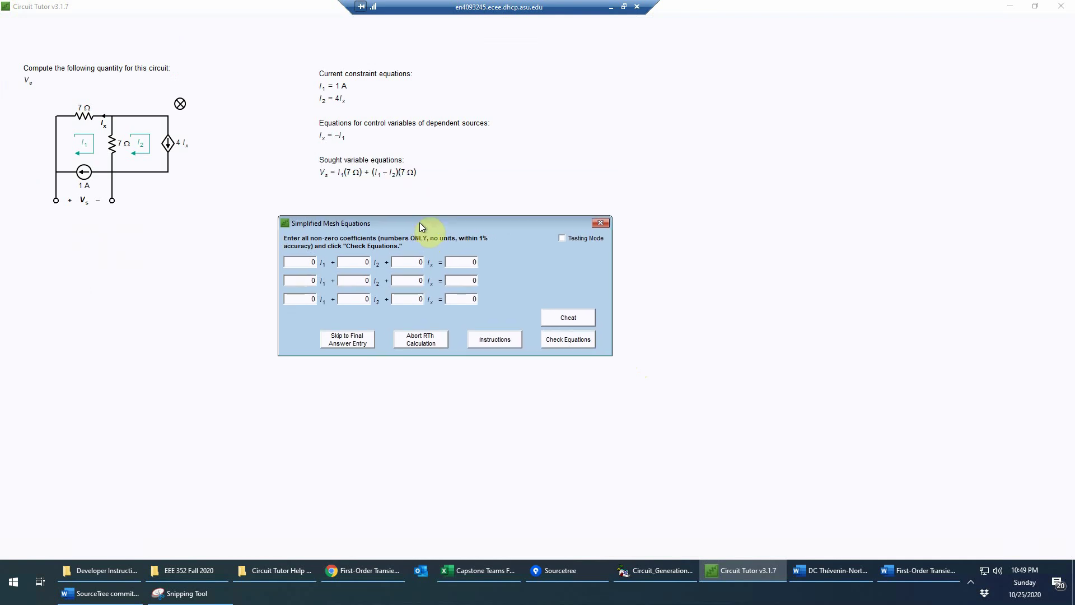
{"action": "left_click", "coordinate": [313, 263]}
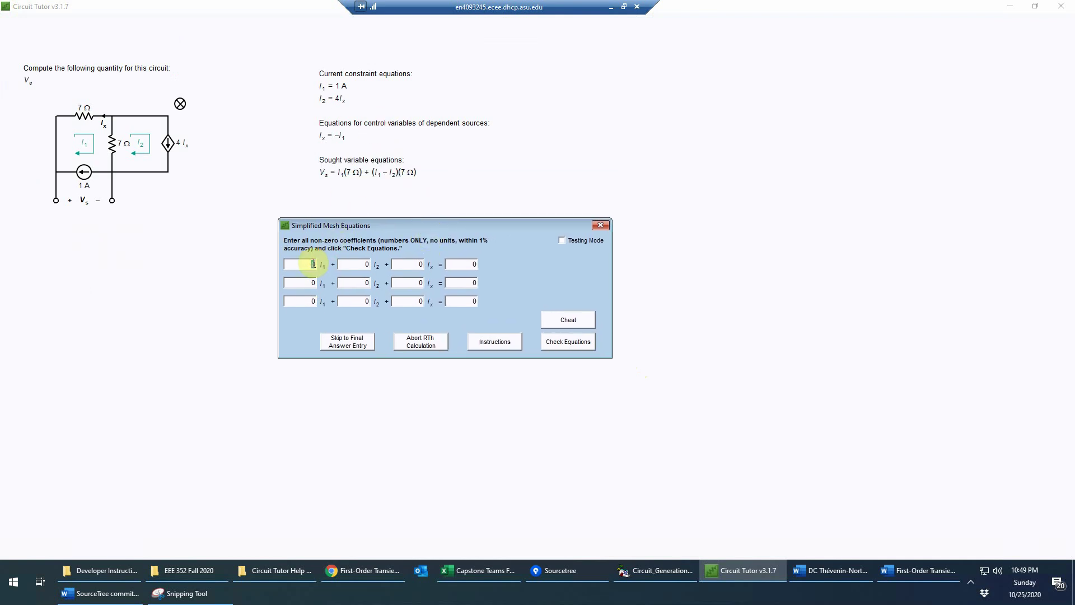
{"action": "type", "text": "1"}
{"action": "left_click", "coordinate": [475, 264]}
{"action": "type", "text": "1"}
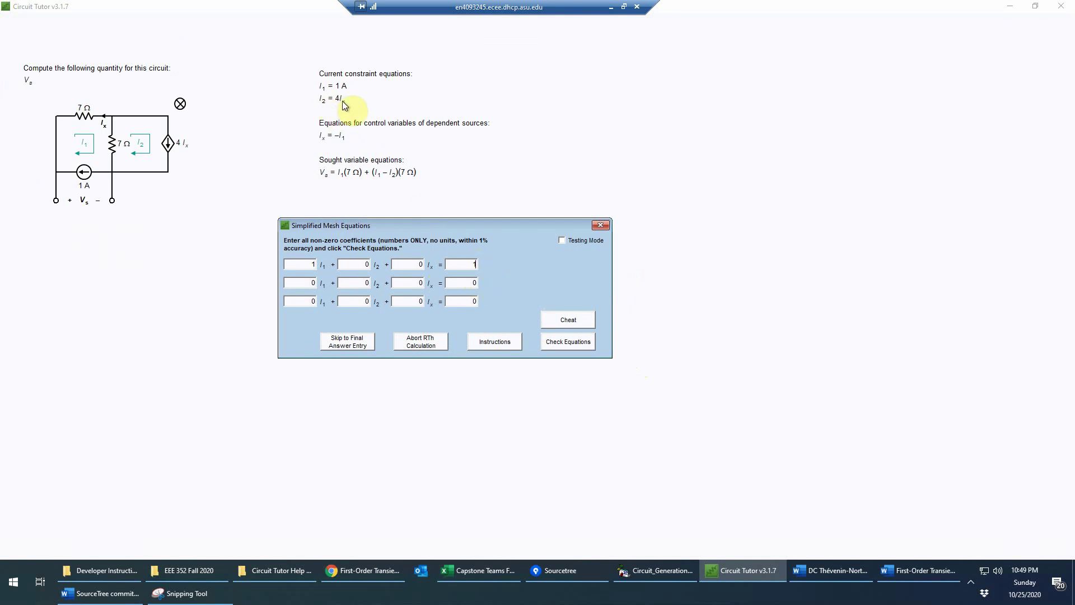
- Fill the second simplified mesh equation with an I2 coefficient of 1 and an Ix coefficient of −4
{"action": "left_click", "coordinate": [359, 283]}
{"action": "type", "text": "1"}
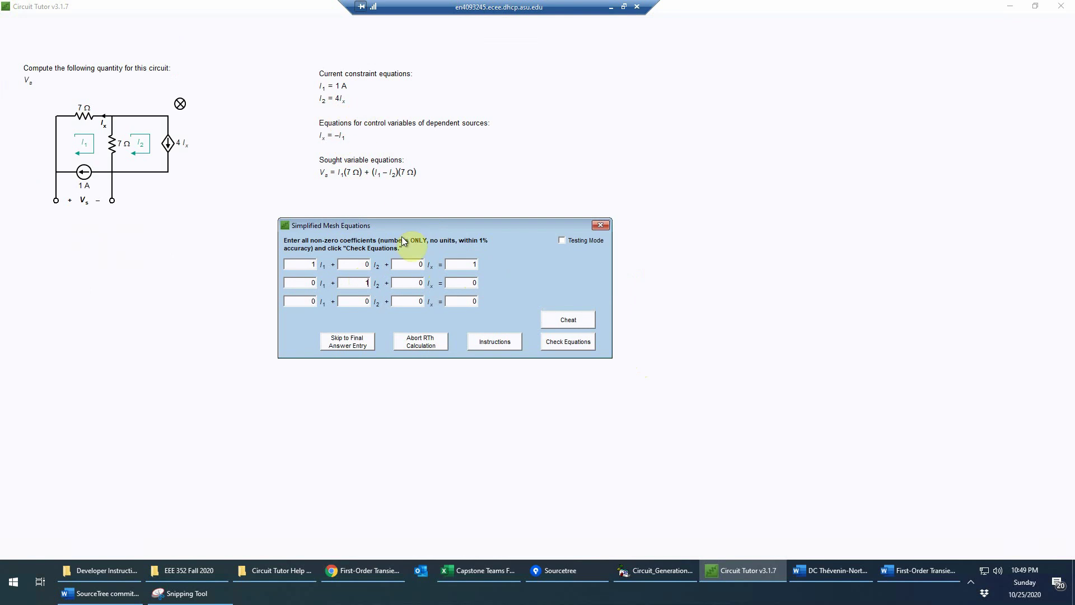
{"action": "double_click", "coordinate": [415, 283]}
{"action": "type", "text": "-"}
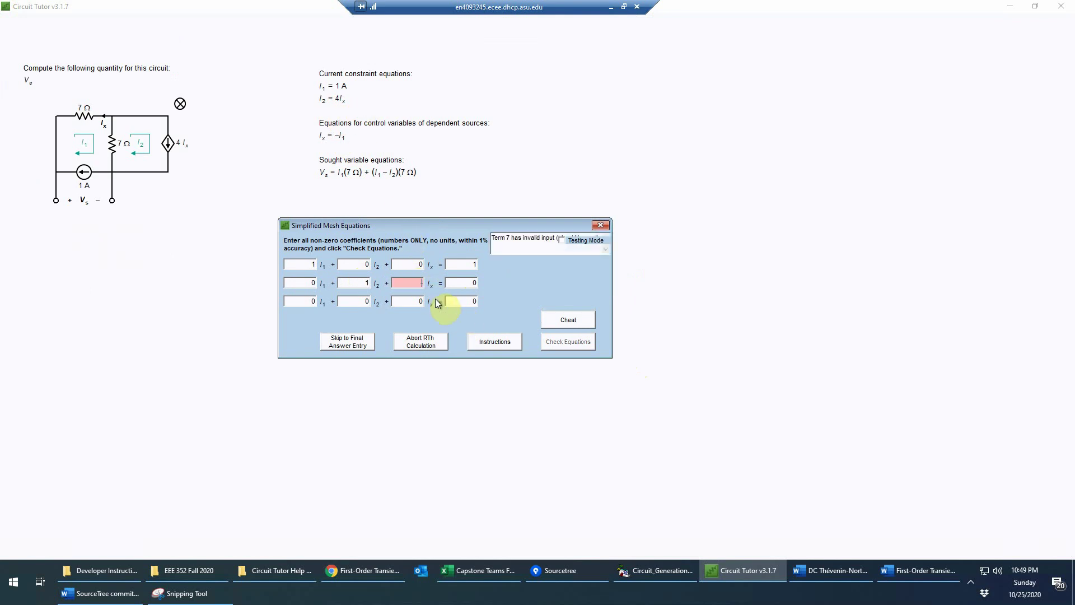
{"action": "type", "text": "4"}
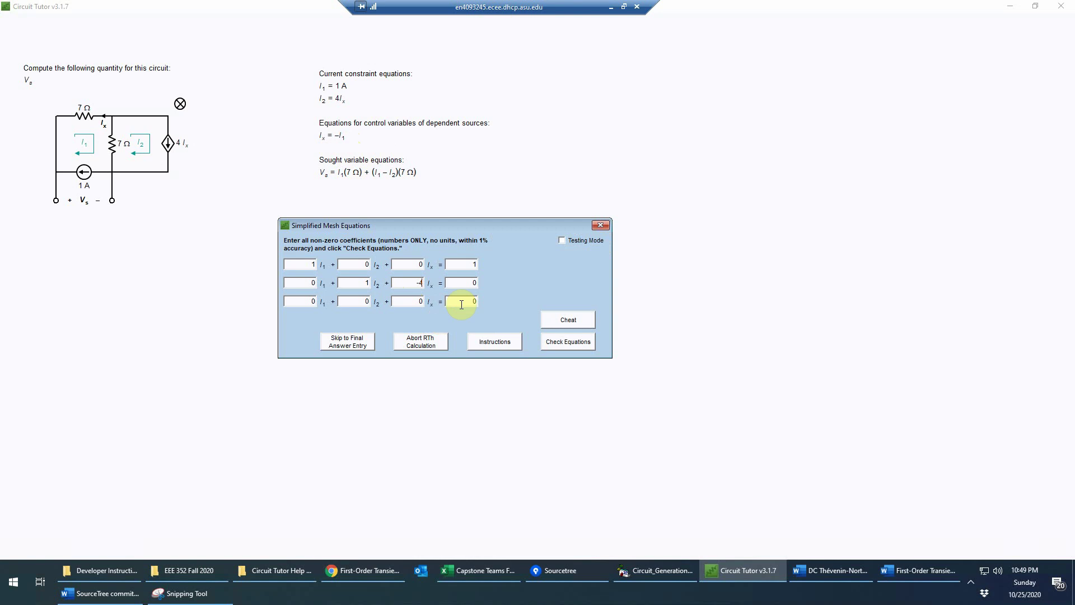
- Fill the third simplified mesh equation with coefficients of 1 for I1 and Ix, and check all the equations
{"action": "left_click", "coordinate": [420, 302]}
{"action": "type", "text": "1"}
{"action": "left_click", "coordinate": [313, 301]}
{"action": "type", "text": "1"}
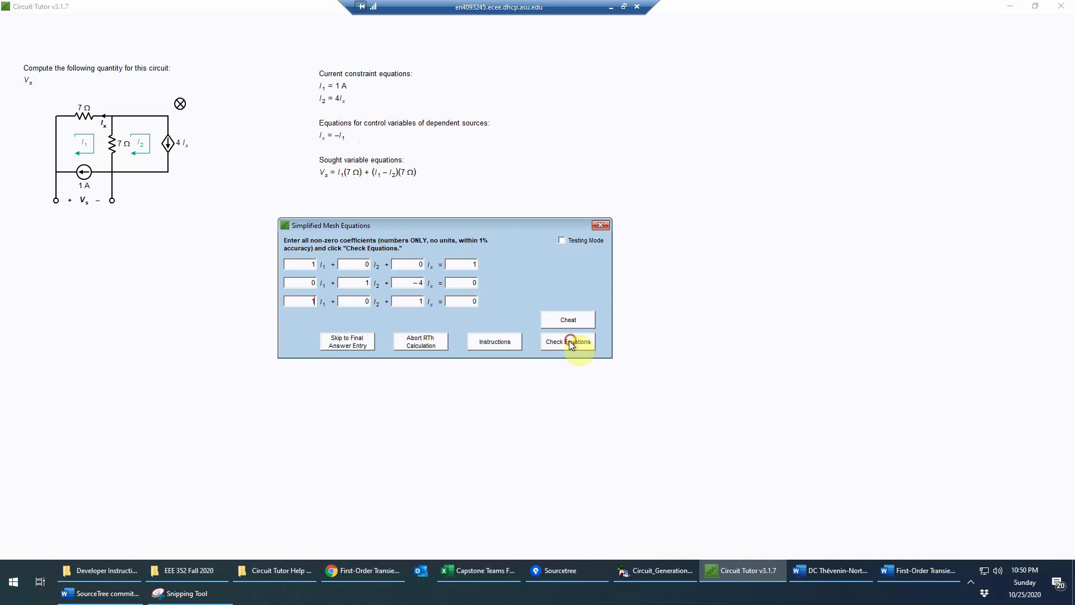
{"action": "left_click", "coordinate": [570, 341]}
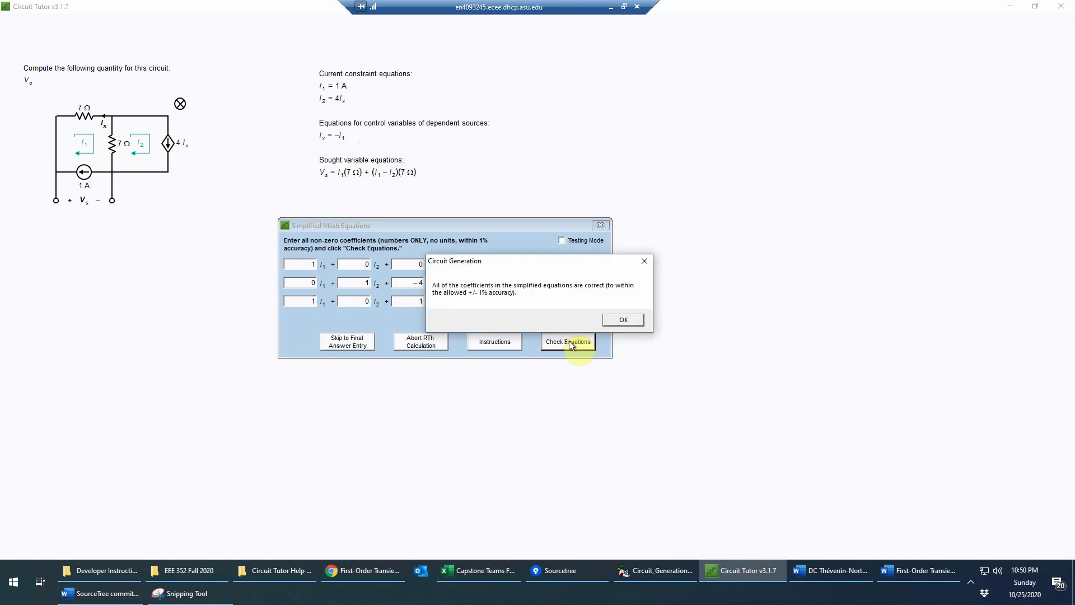
- Copy the simplified mesh equations' coefficients into the matrix equation, check it, and proceed to the mesh current answers
{"action": "left_click", "coordinate": [623, 320]}
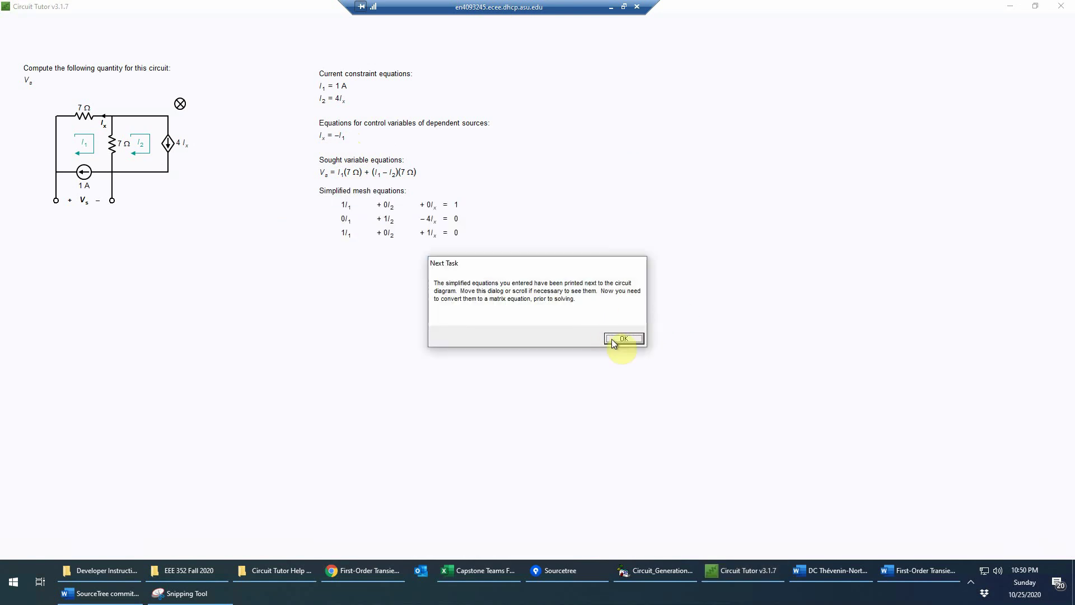
{"action": "left_click", "coordinate": [623, 339]}
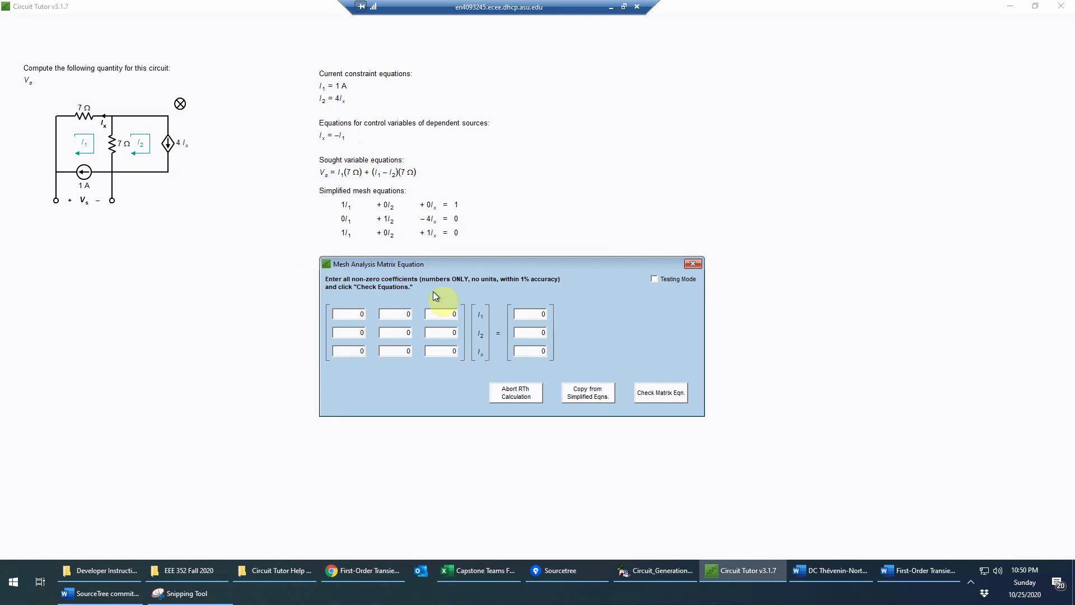
{"action": "left_click", "coordinate": [590, 393]}
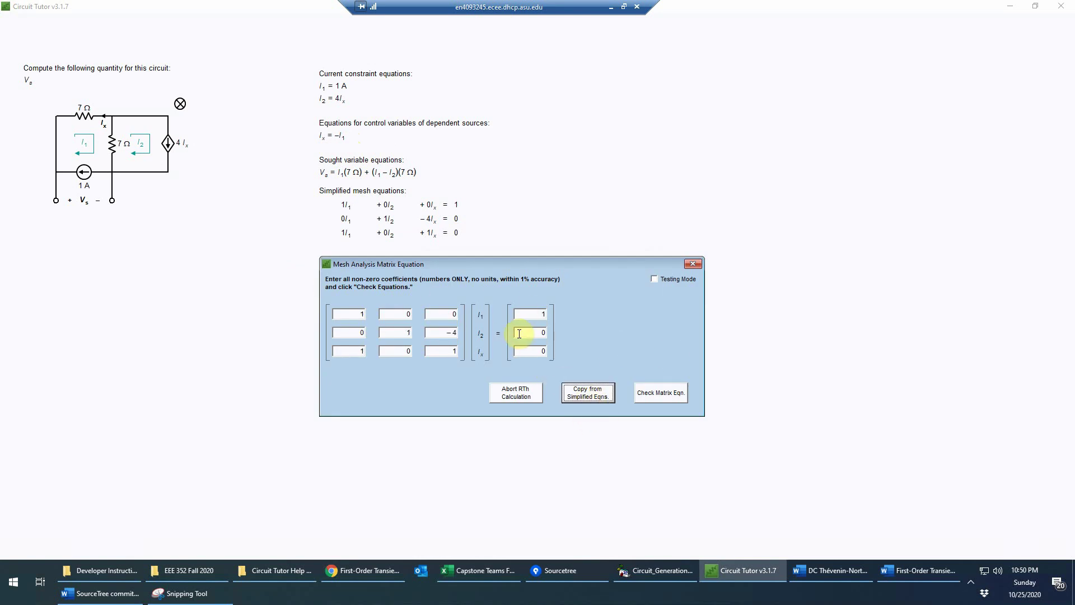
{"action": "left_click", "coordinate": [673, 393]}
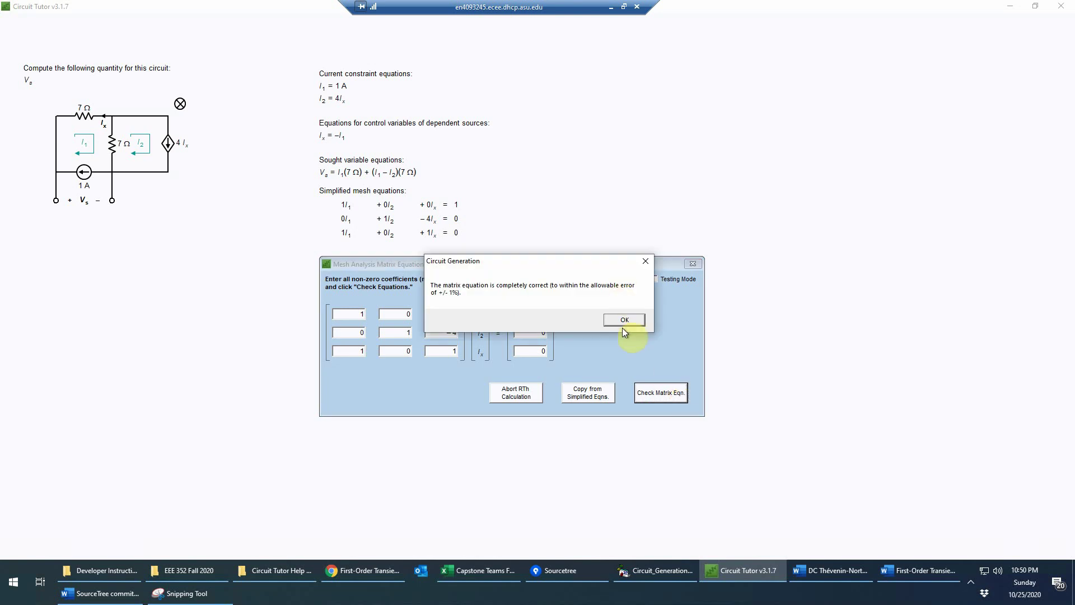
{"action": "left_click", "coordinate": [627, 318]}
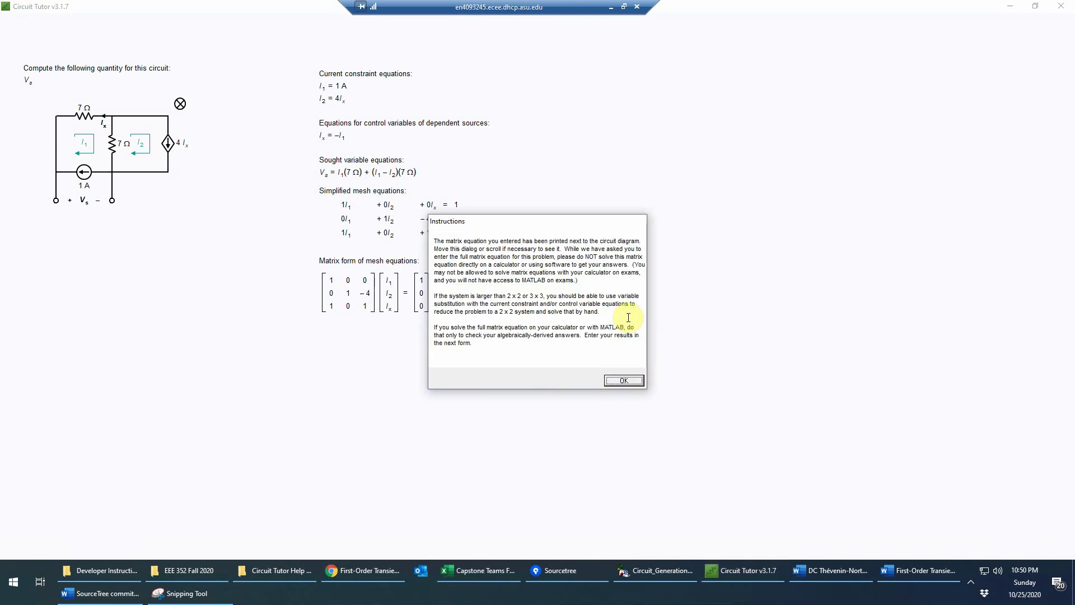
{"action": "left_click", "coordinate": [624, 381]}
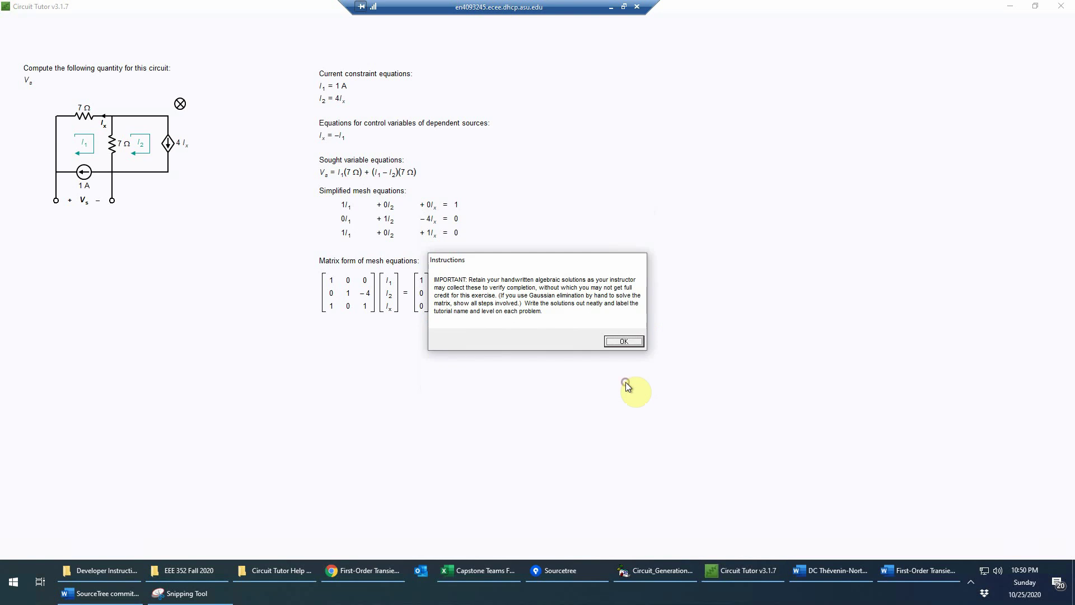
{"action": "left_click", "coordinate": [629, 343]}
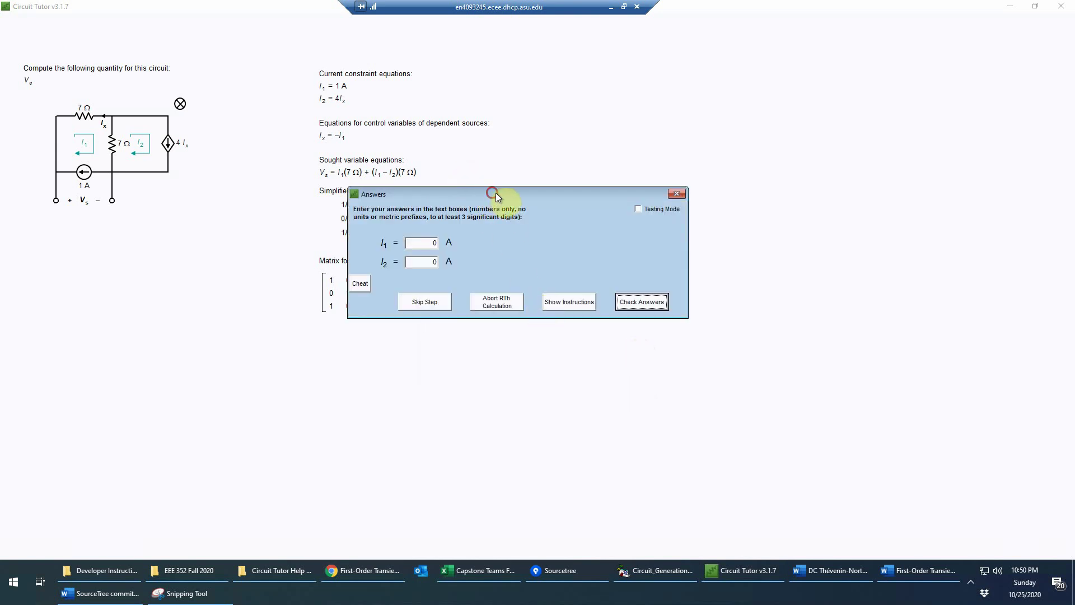
- Enter the mesh current answers I1 = 1 A and I2 = −4 A and check them
{"action": "left_click_drag", "start_coordinate": [504, 195], "coordinate": [661, 246]}
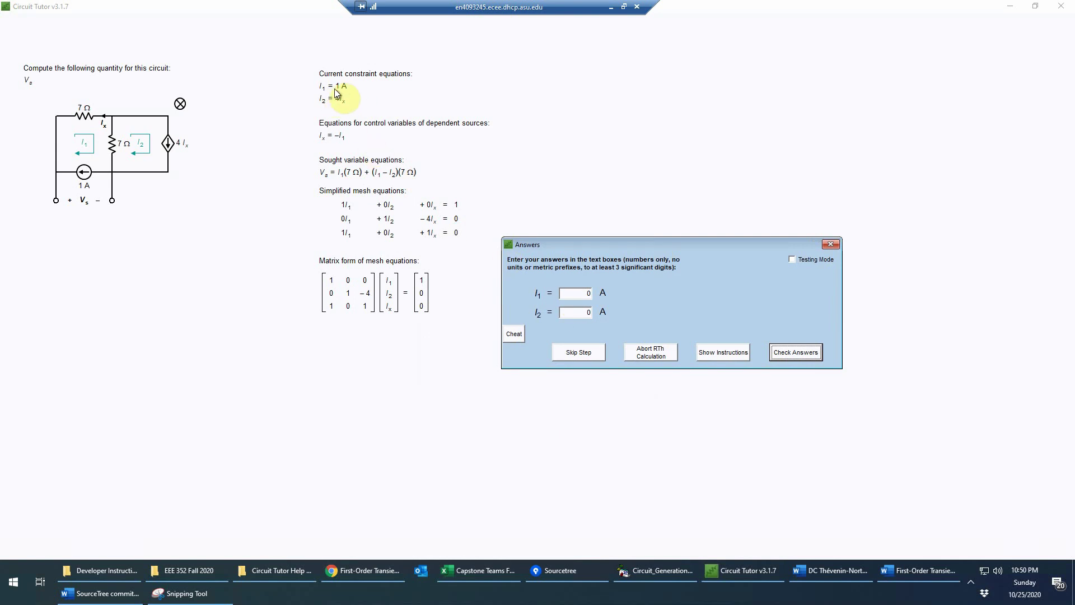
{"action": "left_click", "coordinate": [588, 292]}
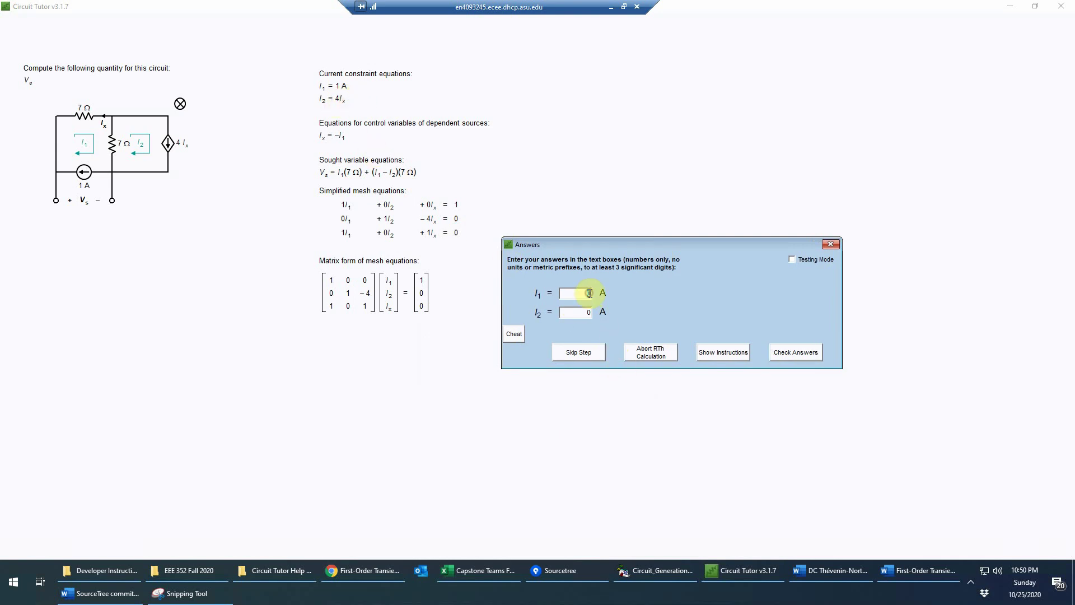
{"action": "type", "text": "1"}
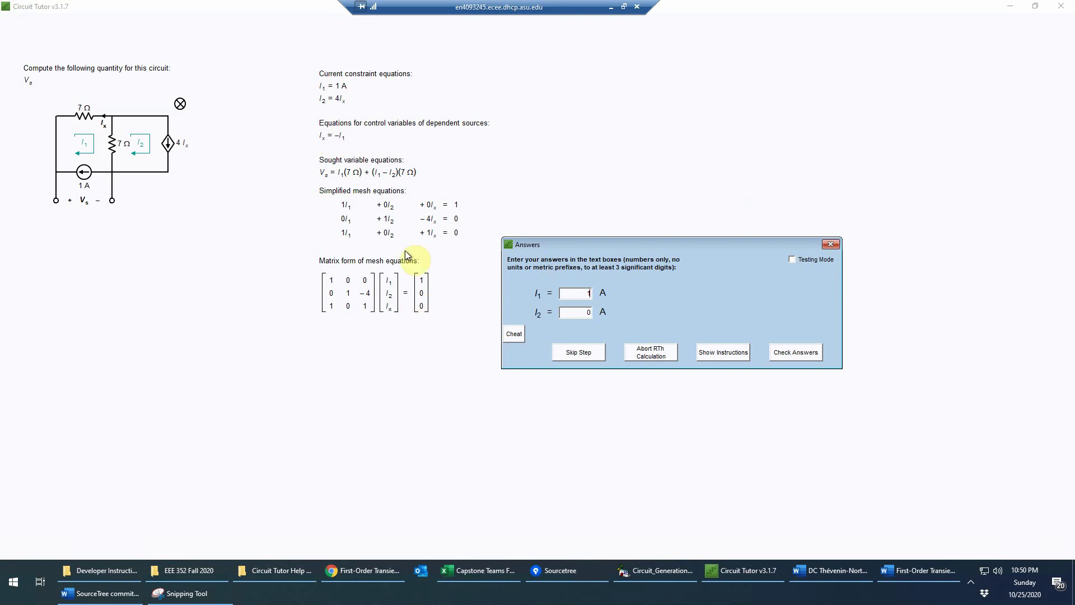
{"action": "left_click", "coordinate": [586, 311]}
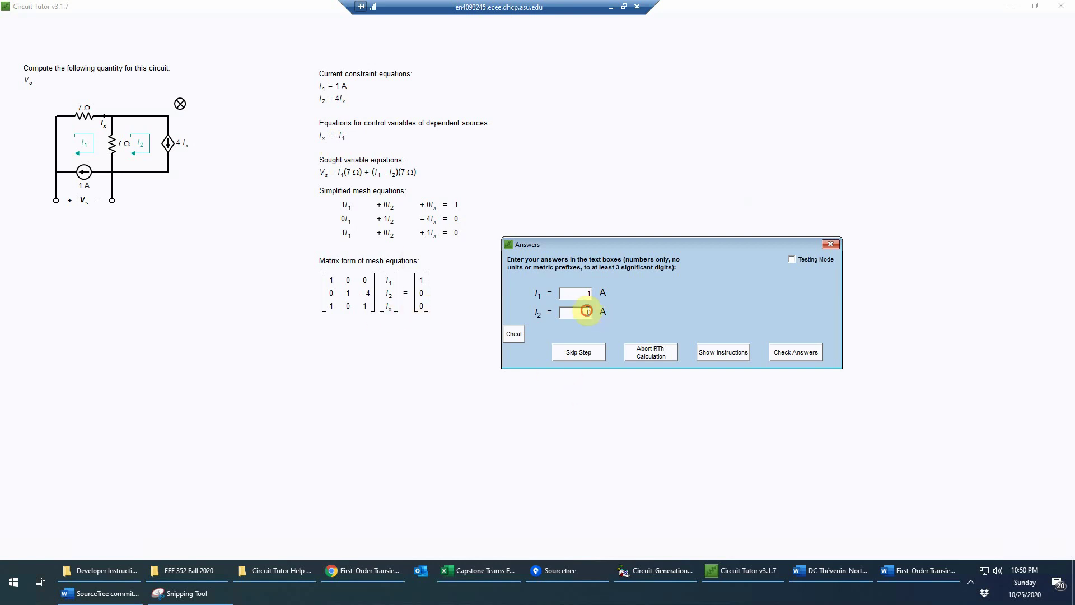
{"action": "double_click", "coordinate": [588, 311]}
{"action": "type", "text": "-"}
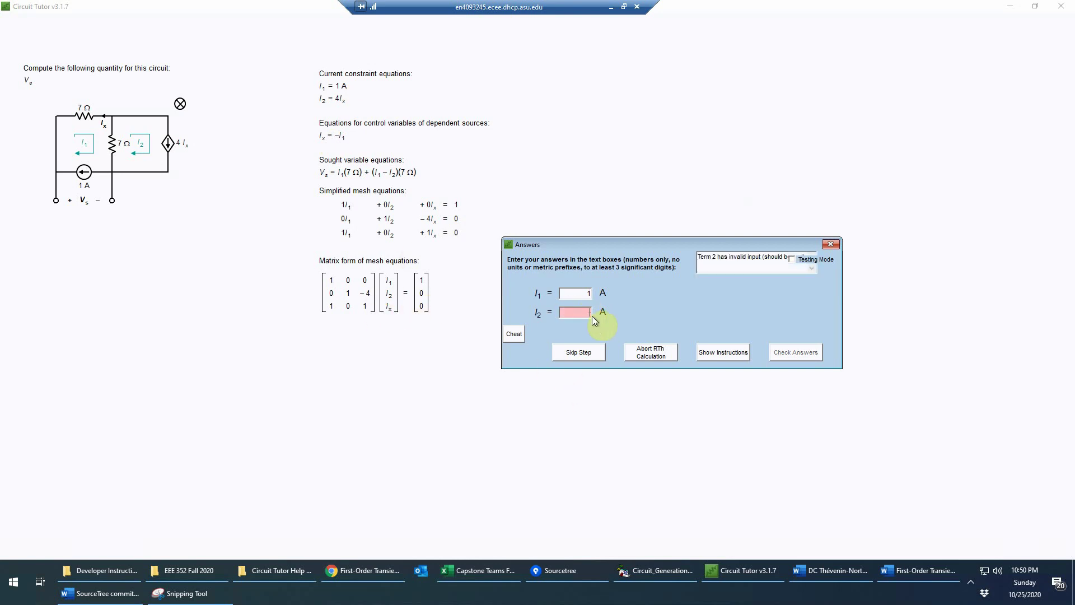
{"action": "type", "text": "4"}
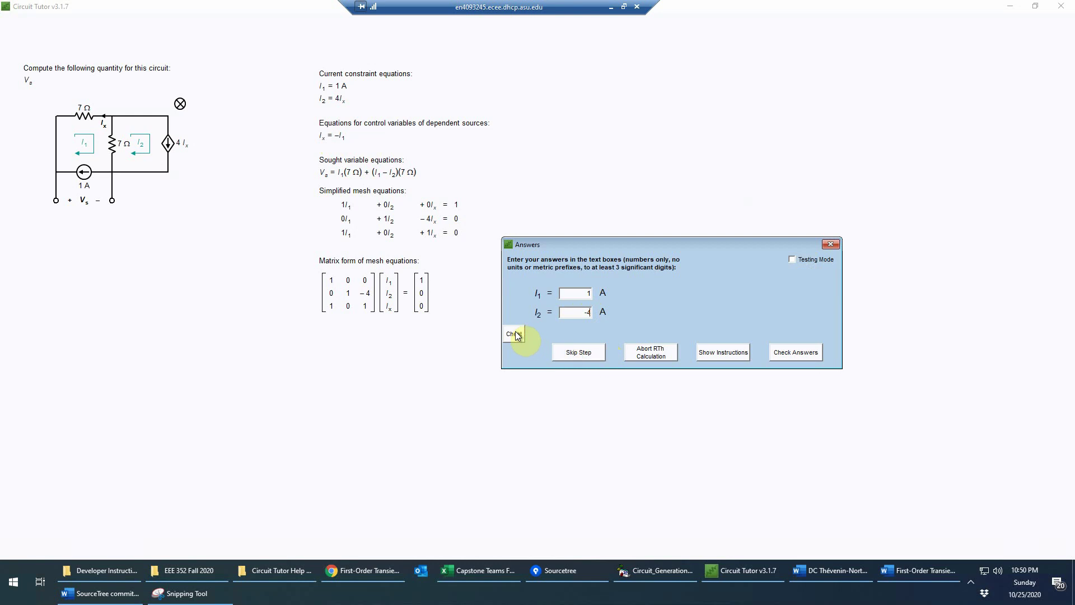
{"action": "left_click", "coordinate": [794, 352]}
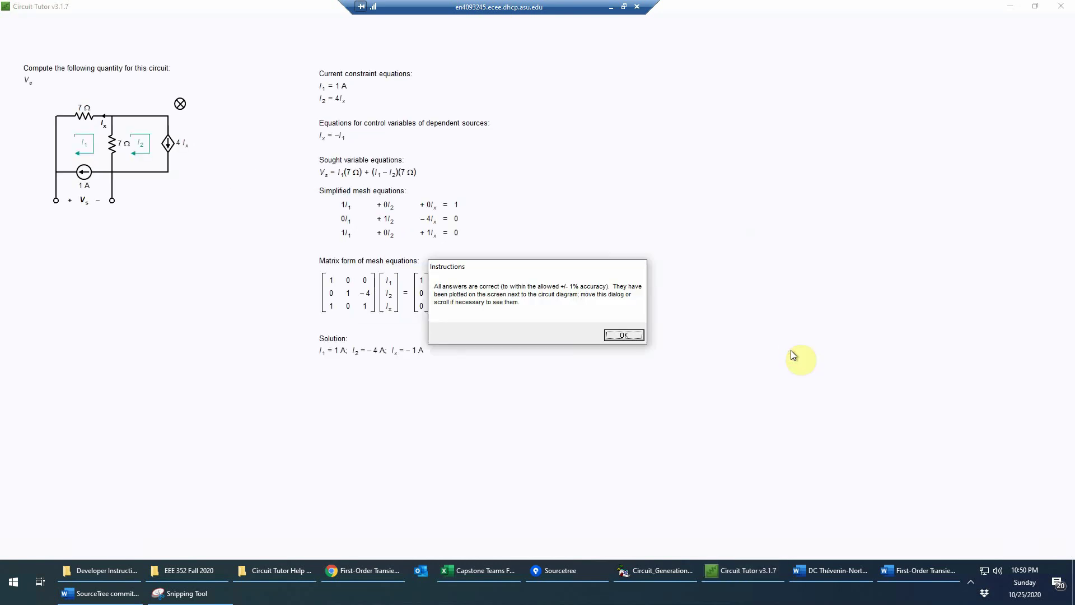
{"action": "left_click", "coordinate": [625, 335]}
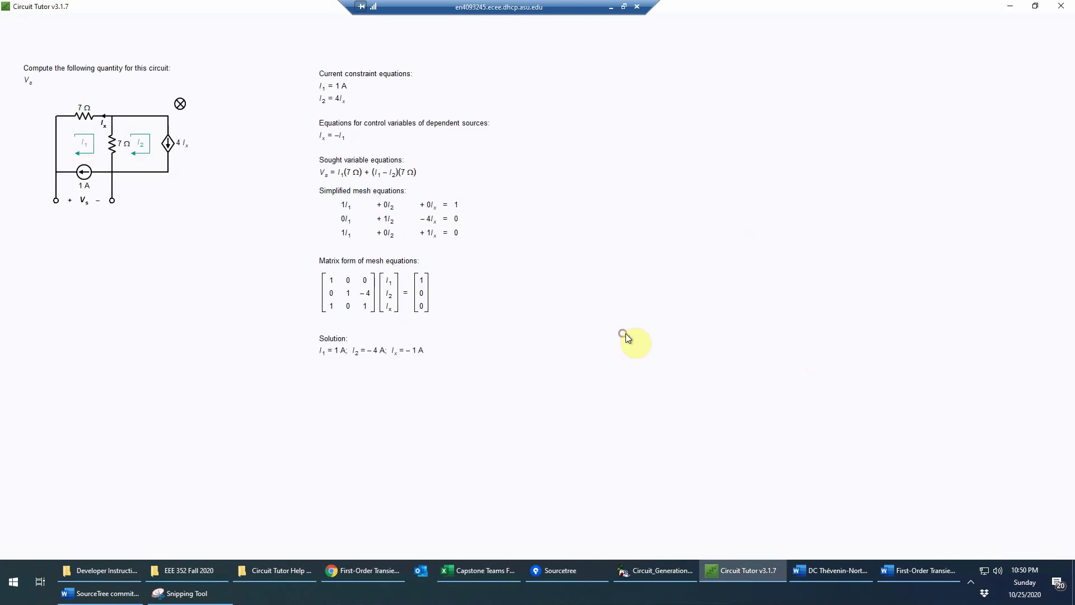
{"action": "left_click", "coordinate": [628, 323]}
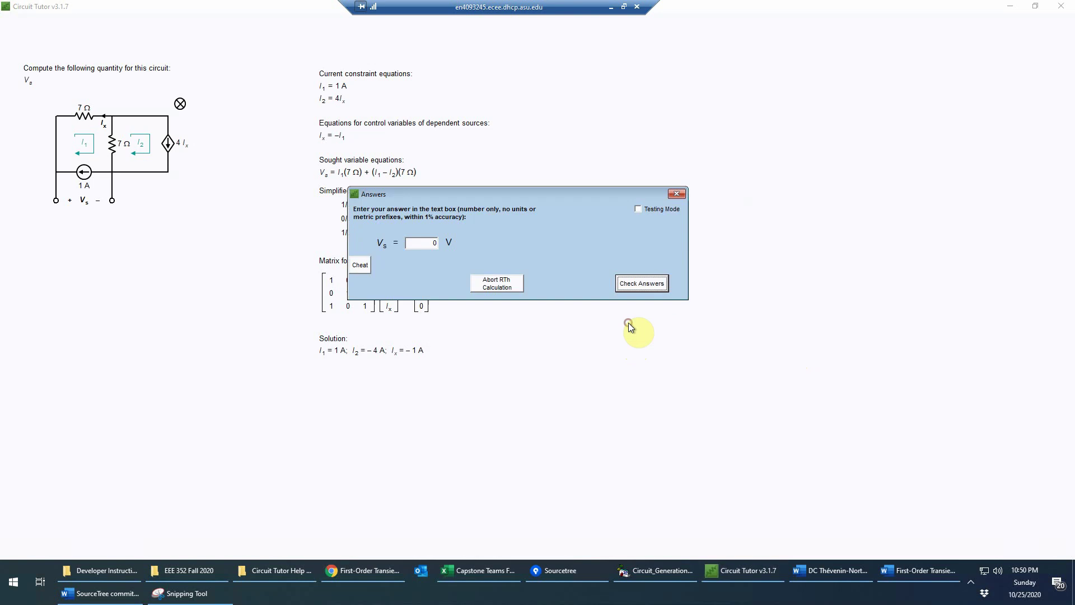
- Enter the sought test source voltage Vs = 42 V and check the answer
{"action": "left_click_drag", "start_coordinate": [443, 196], "coordinate": [560, 172]}
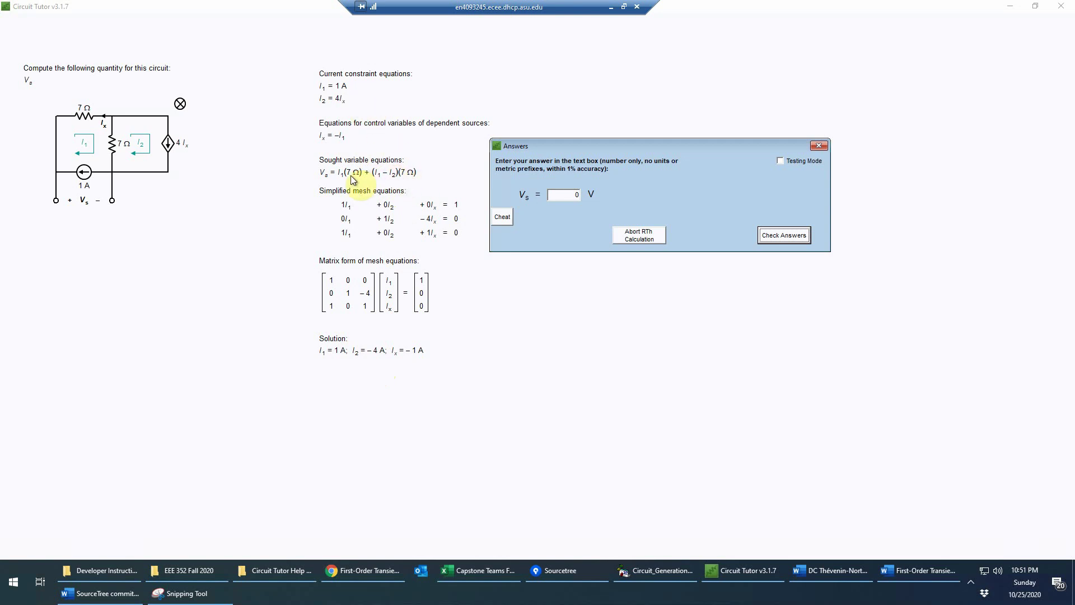
{"action": "left_click", "coordinate": [577, 194]}
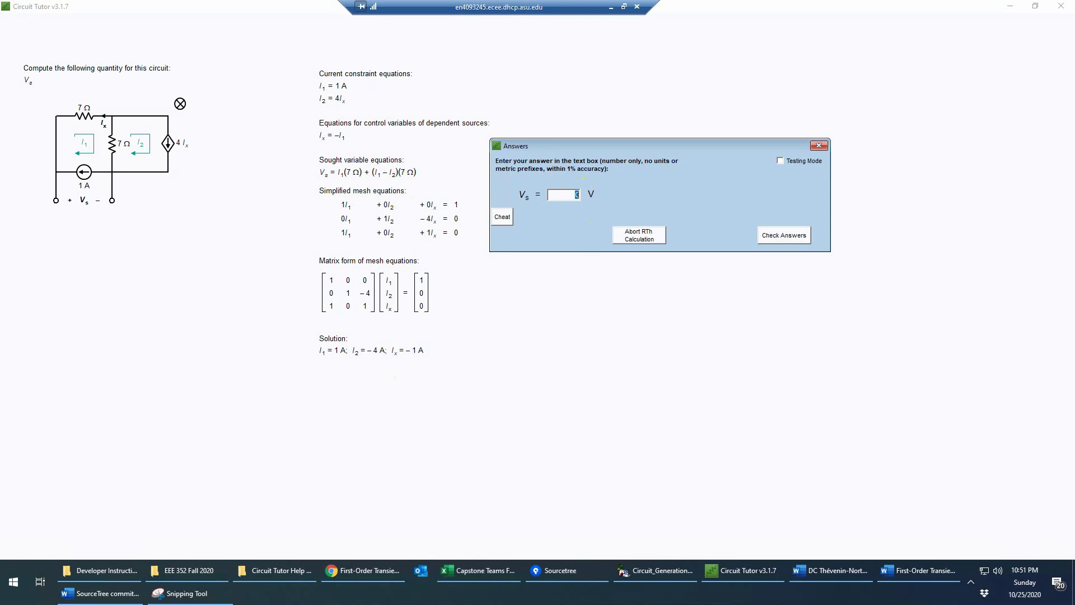
{"action": "type", "text": "42"}
{"action": "left_click", "coordinate": [784, 234]}
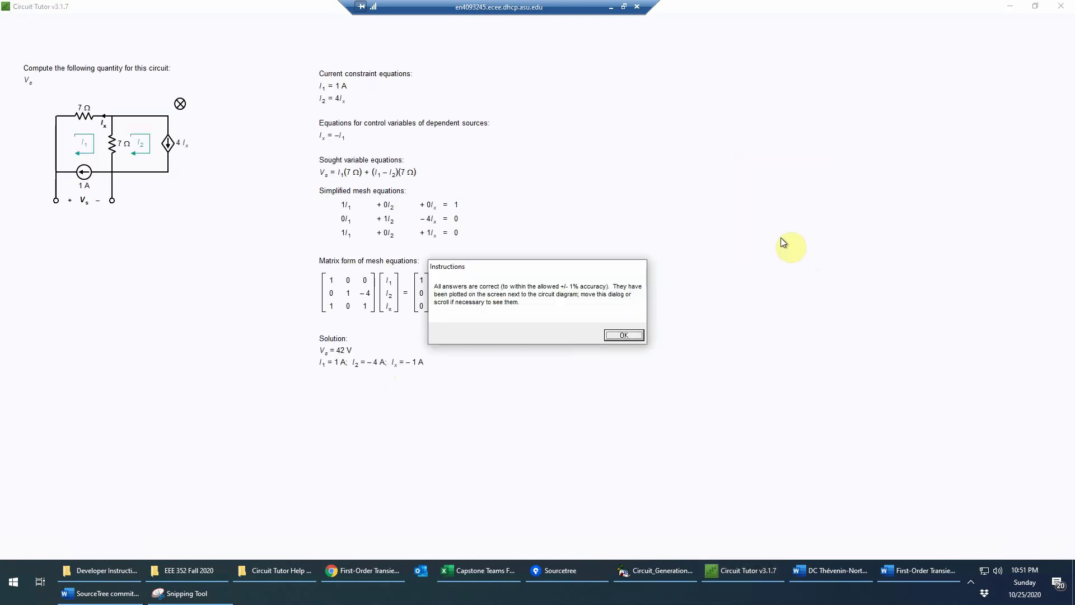
{"action": "left_click", "coordinate": [623, 336]}
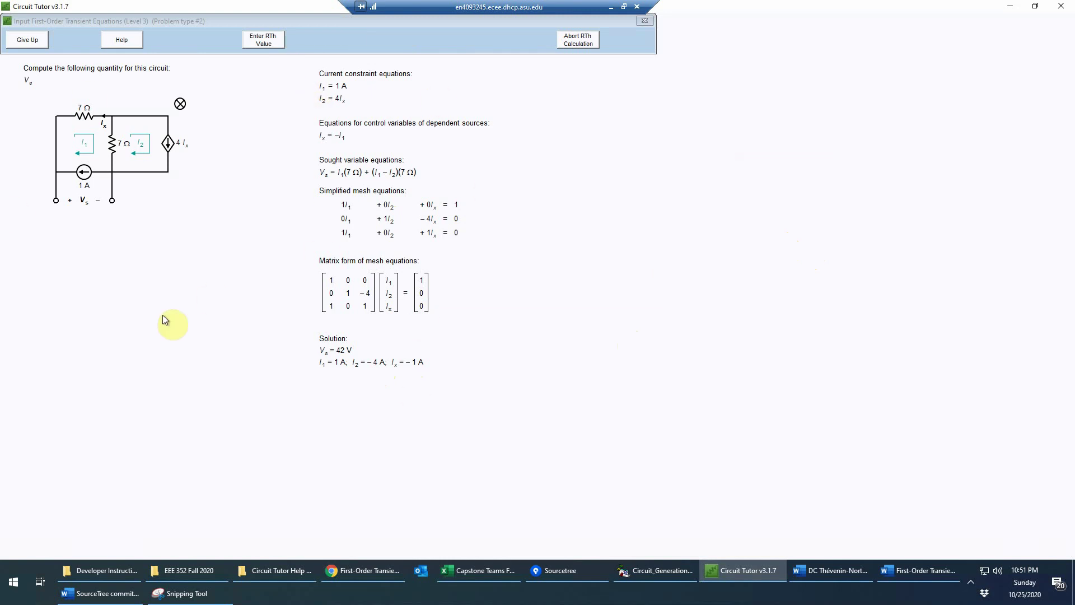
- Submit 42 Ω as the RTh value for the circuit
{"action": "left_click", "coordinate": [273, 43]}
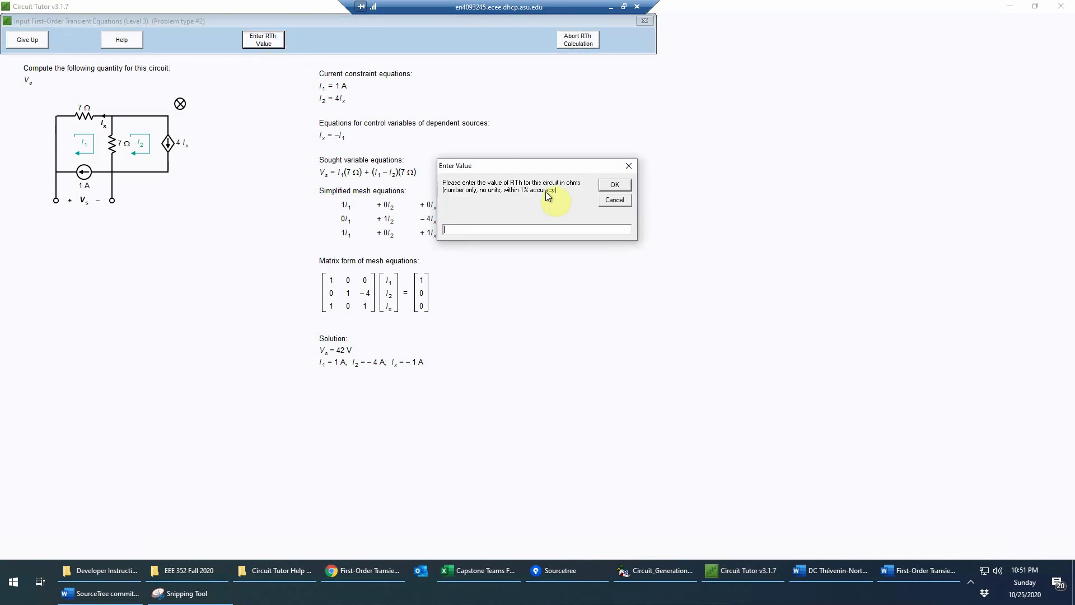
{"action": "left_click_drag", "start_coordinate": [548, 165], "coordinate": [744, 186]}
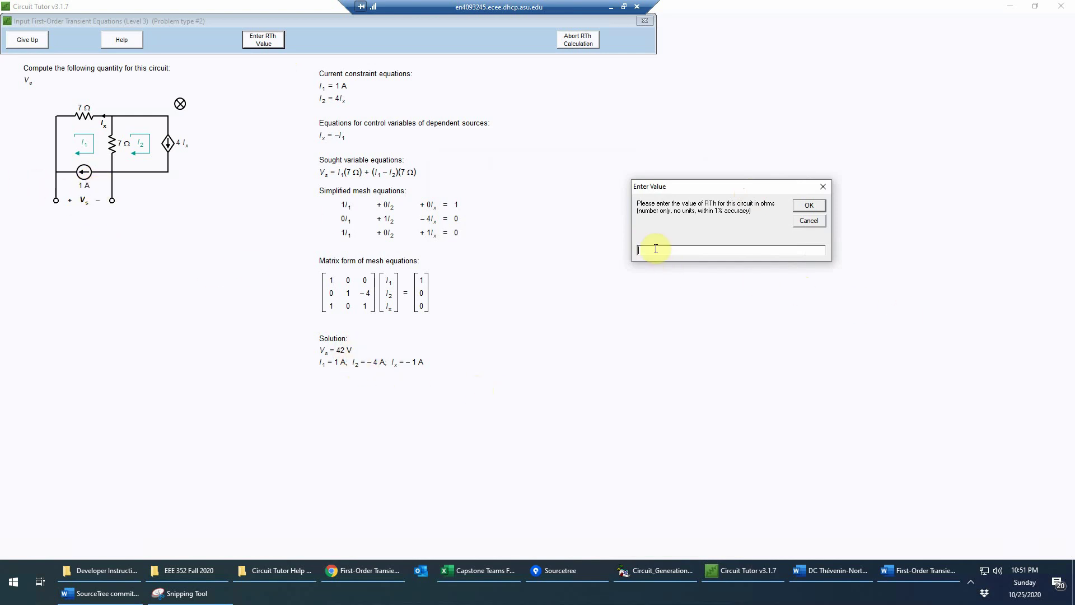
{"action": "type", "text": "42"}
{"action": "left_click", "coordinate": [808, 206]}
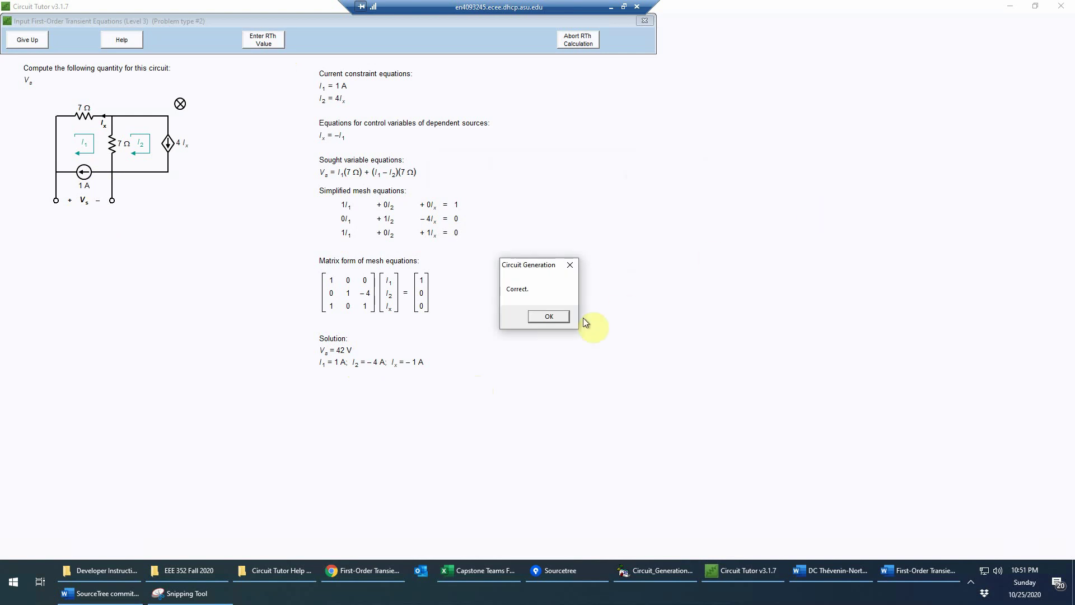
{"action": "left_click", "coordinate": [550, 317]}
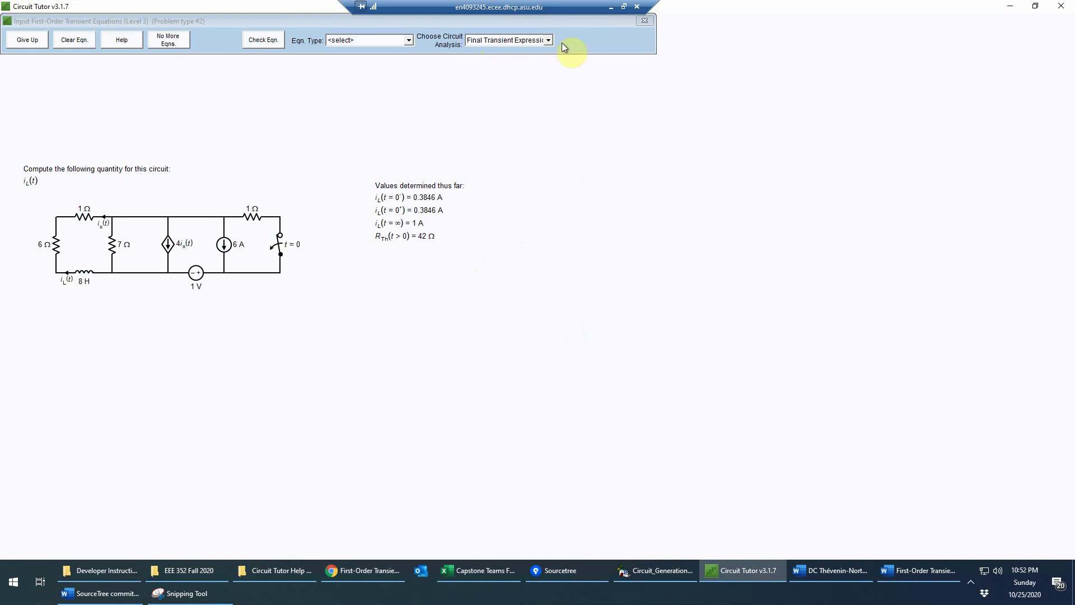
- Set the equation type to Transient Current and place the iL(t) and exponential expression terms in the equation
{"action": "left_click", "coordinate": [409, 40]}
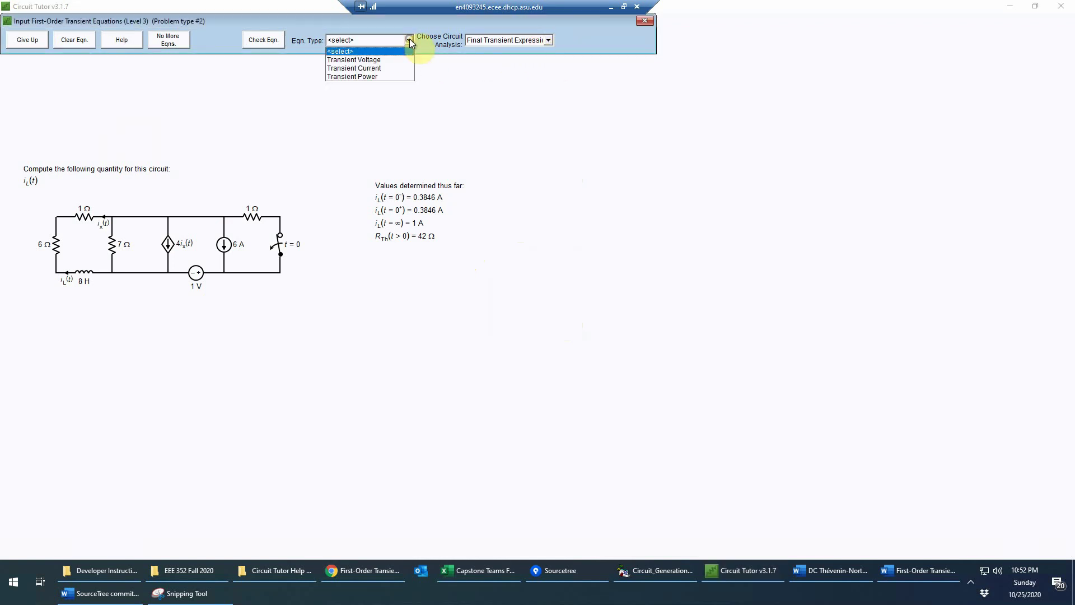
{"action": "left_click", "coordinate": [368, 68]}
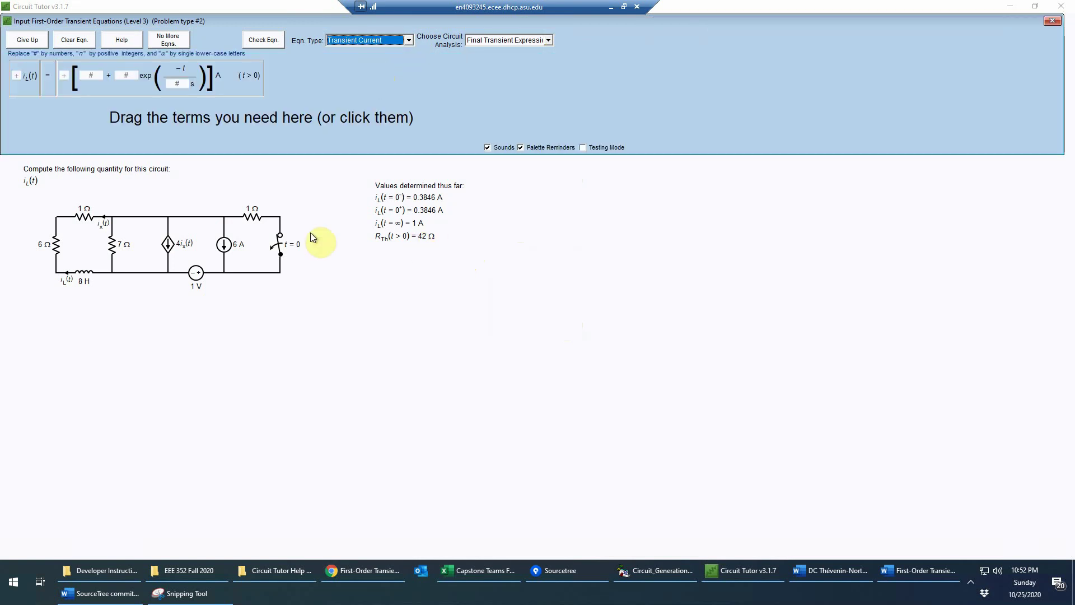
{"action": "left_click", "coordinate": [26, 83]}
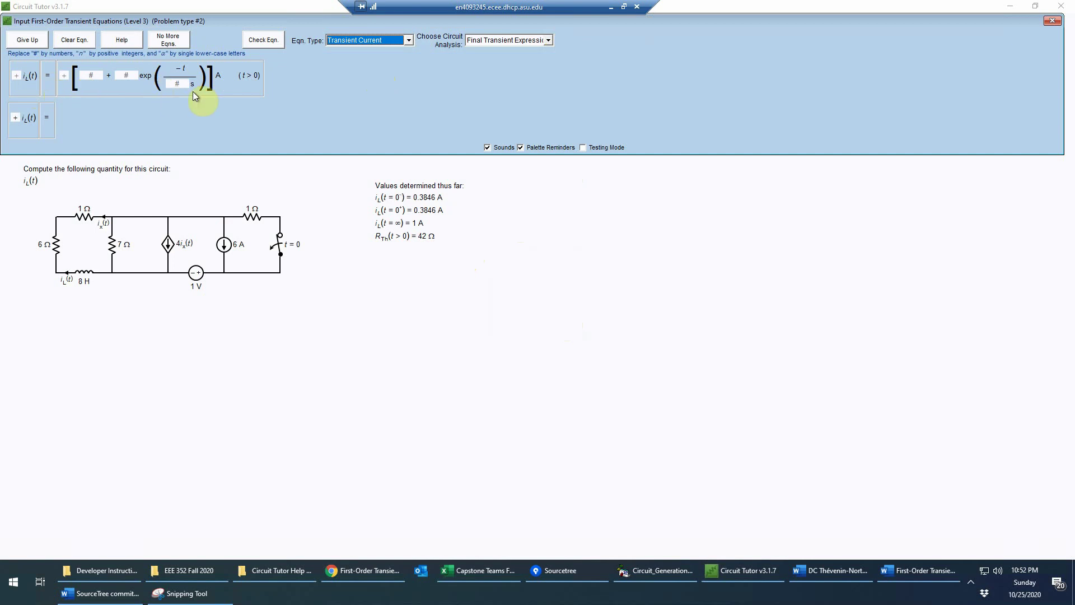
{"action": "left_click", "coordinate": [94, 95]}
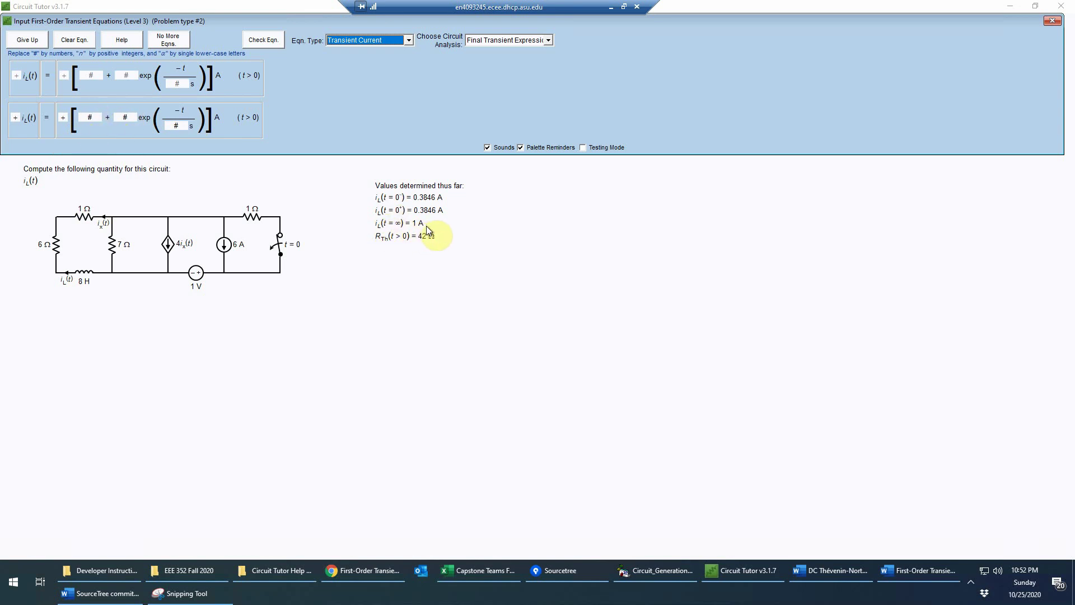
- Fill the transient expression with constant 1, exponential coefficient −0.6154 and time constant 0.190 s, and check the equation
{"action": "left_click", "coordinate": [96, 117]}
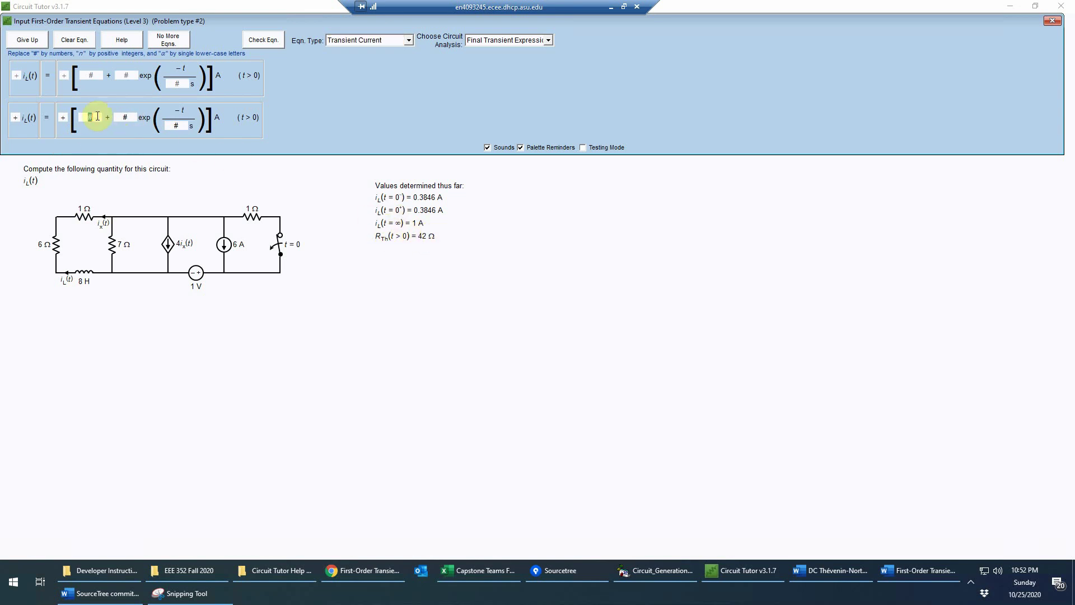
{"action": "type", "text": "1"}
{"action": "left_click", "coordinate": [125, 119]}
{"action": "key", "text": "BackSpace"}
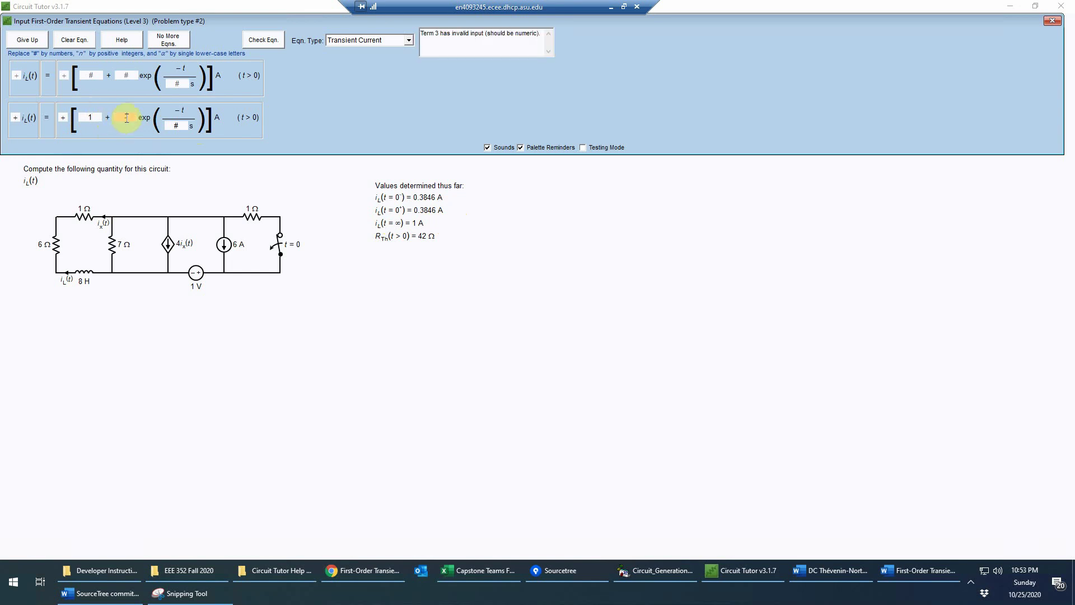
{"action": "type", "text": "-0."}
{"action": "type", "text": "6154"}
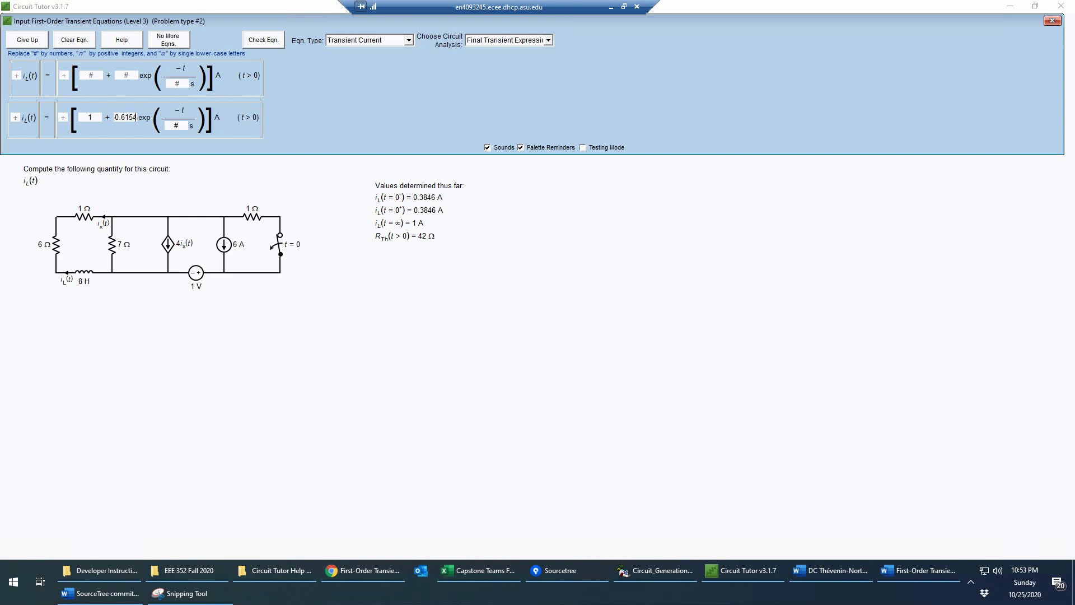
{"action": "left_click", "coordinate": [176, 126]}
{"action": "type", "text": "0.190"}
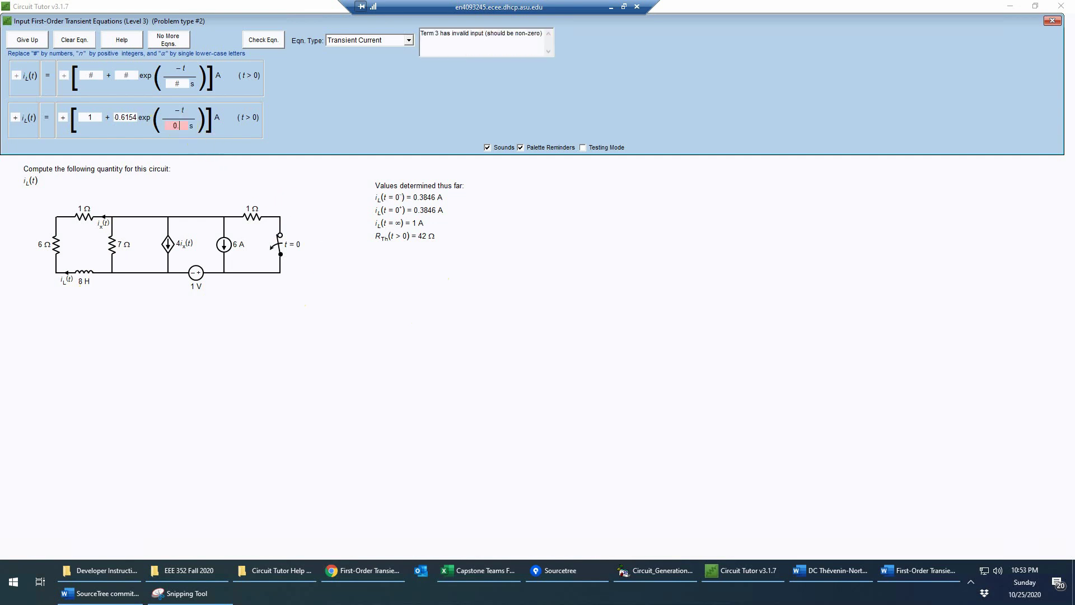
{"action": "left_click", "coordinate": [266, 45]}
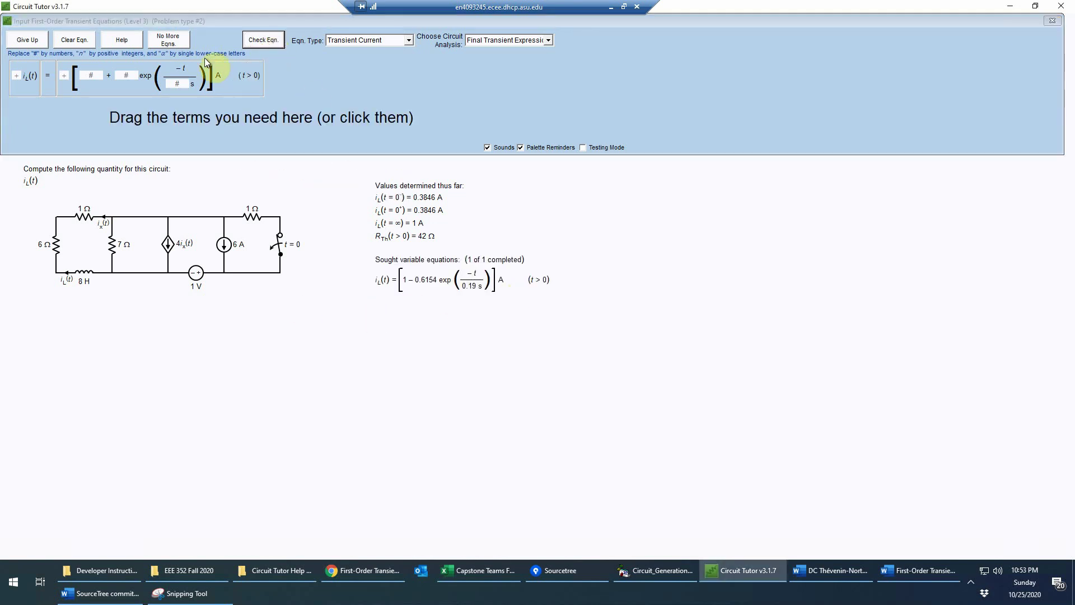
- Finish equation entry and review the detailed solution explanation through the RTh calculation to the final iL(t) expression
{"action": "left_click", "coordinate": [177, 40]}
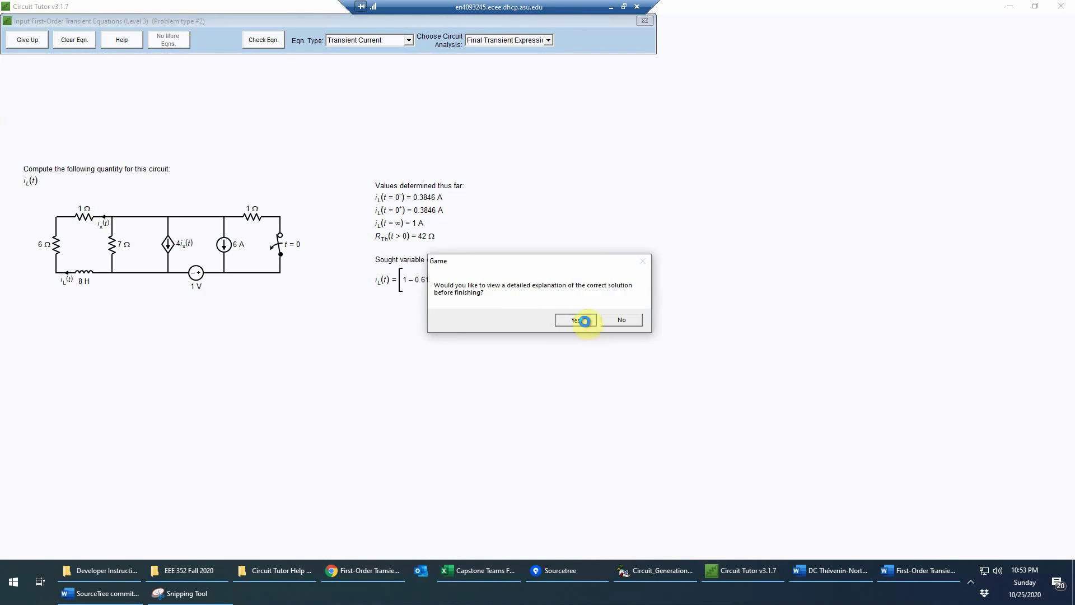
{"action": "left_click", "coordinate": [574, 319]}
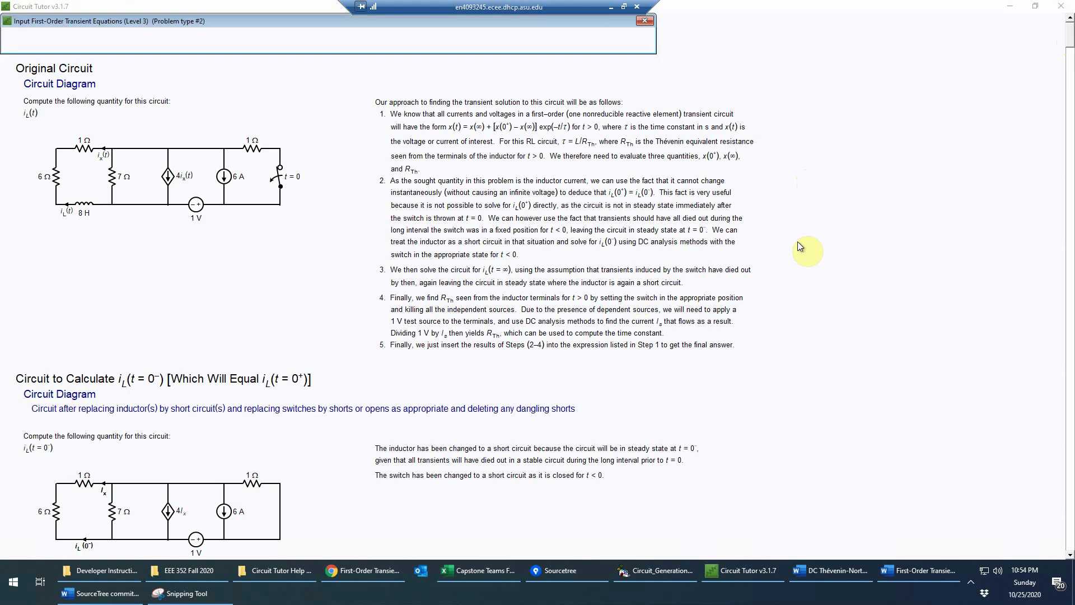
{"action": "left_click_drag", "start_coordinate": [1069, 34], "coordinate": [1009, 494]}
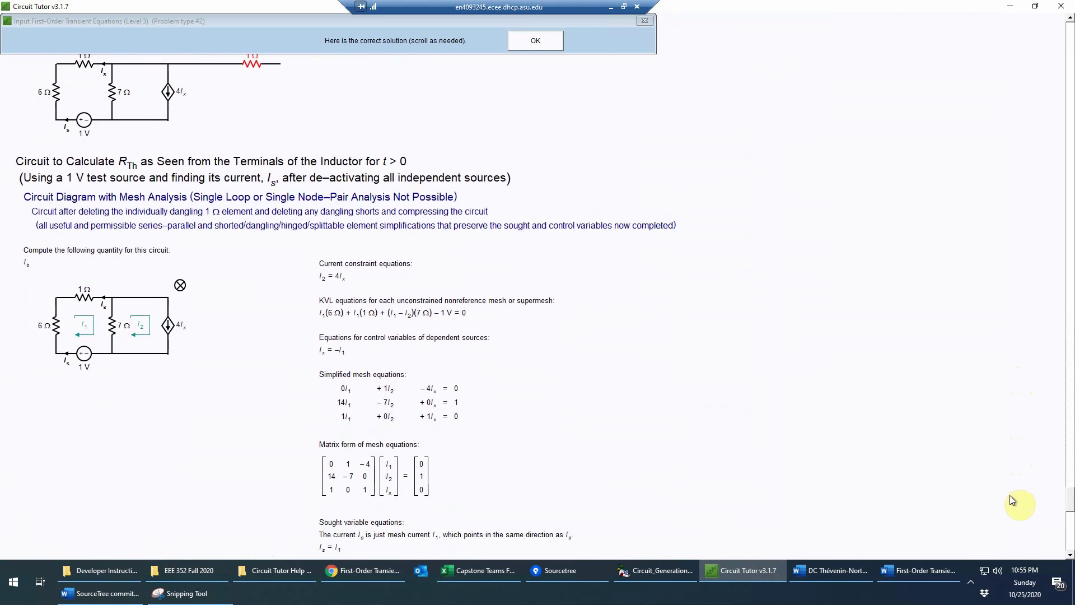
{"action": "scroll", "coordinate": [922, 469], "scroll_direction": "up", "scroll_amount": 1}
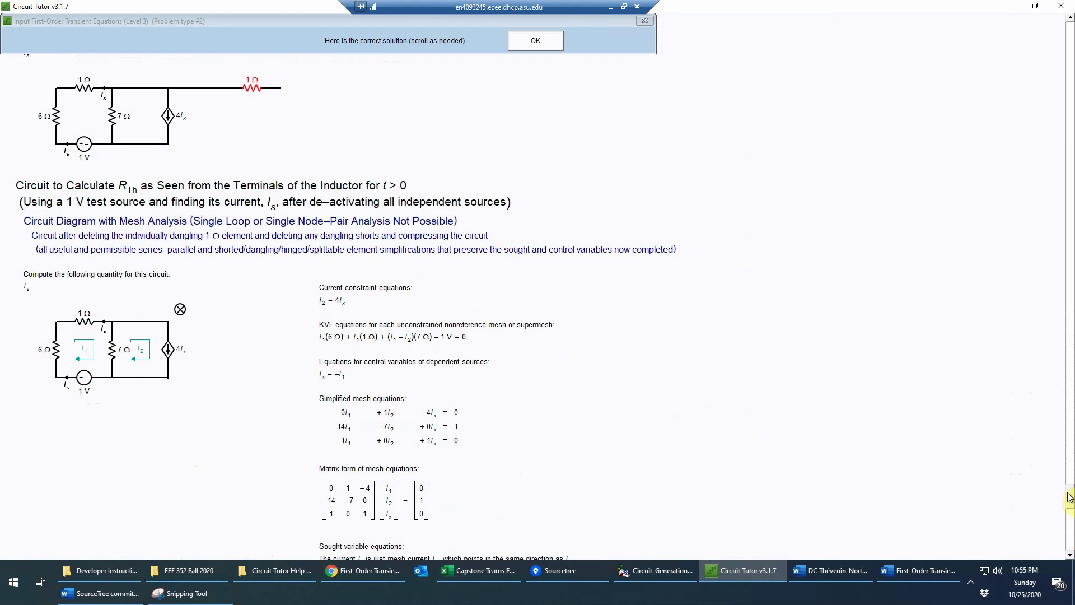
{"action": "left_click_drag", "start_coordinate": [1070, 497], "coordinate": [1070, 526]}
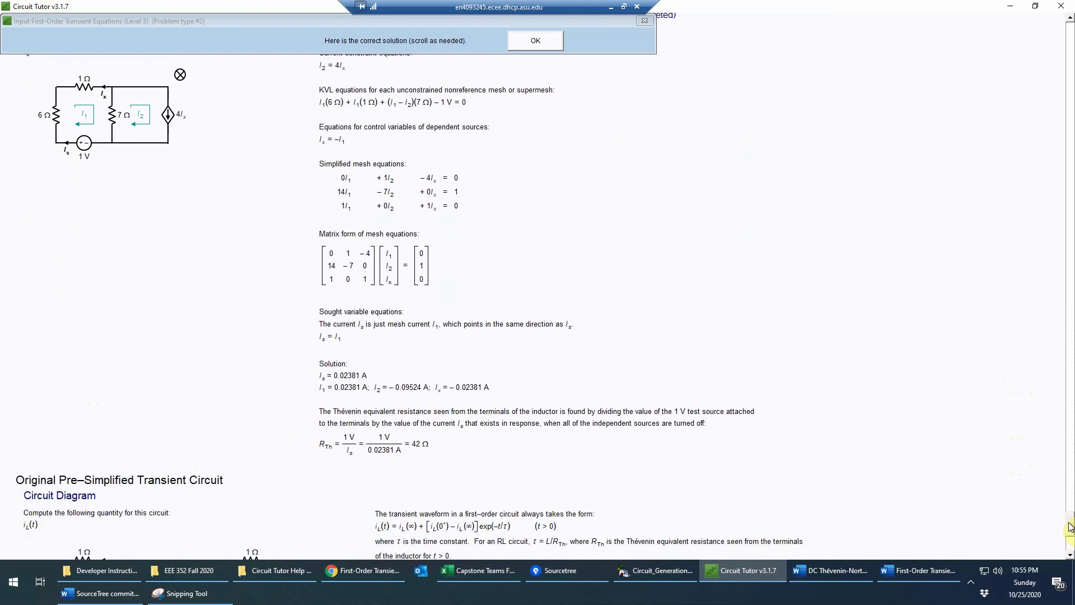
{"action": "left_click_drag", "start_coordinate": [1069, 526], "coordinate": [1069, 542]}
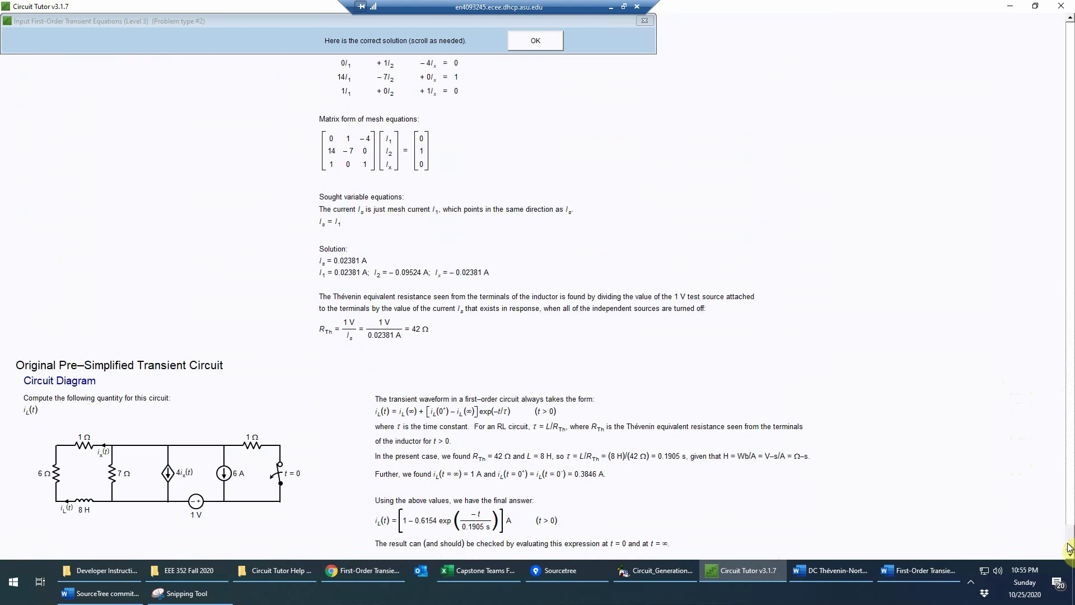